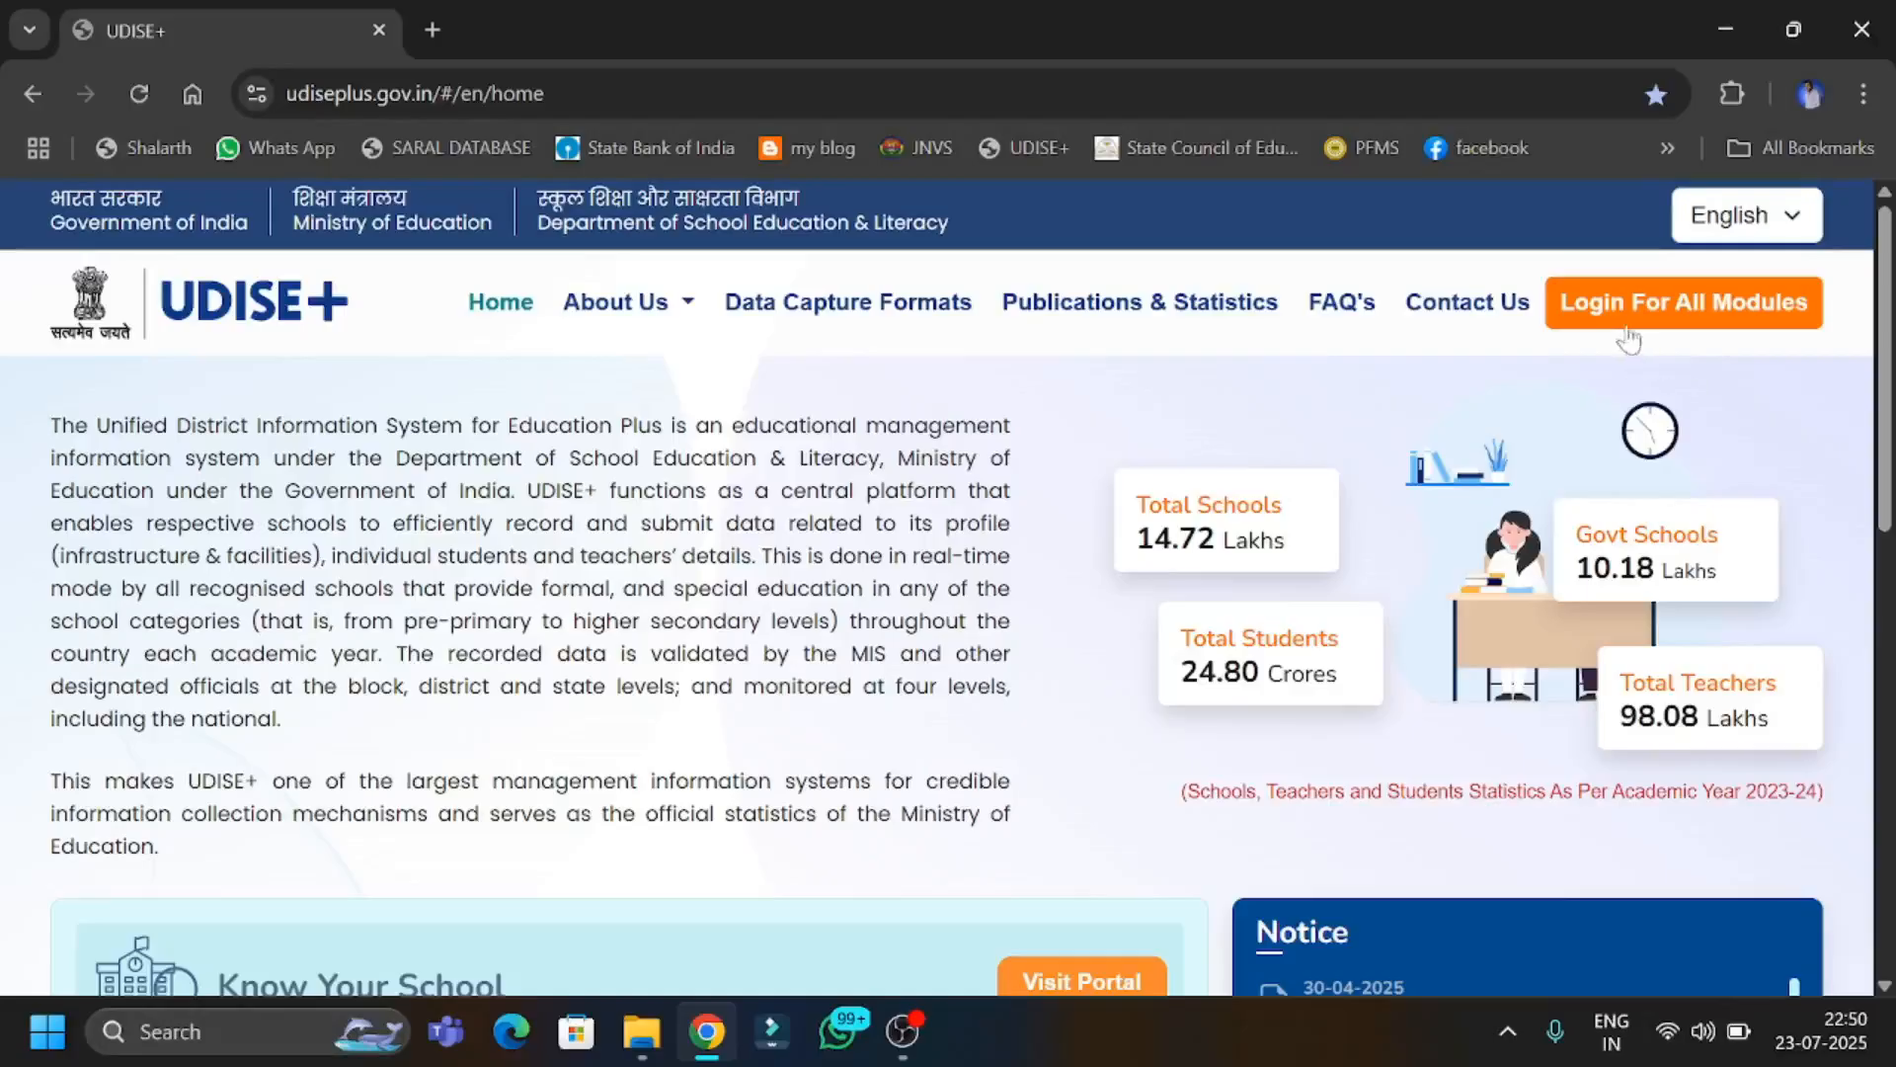
# Open the login for all modules and select MAHARASHTRA as the state for login.
pyautogui.click(1679, 316)
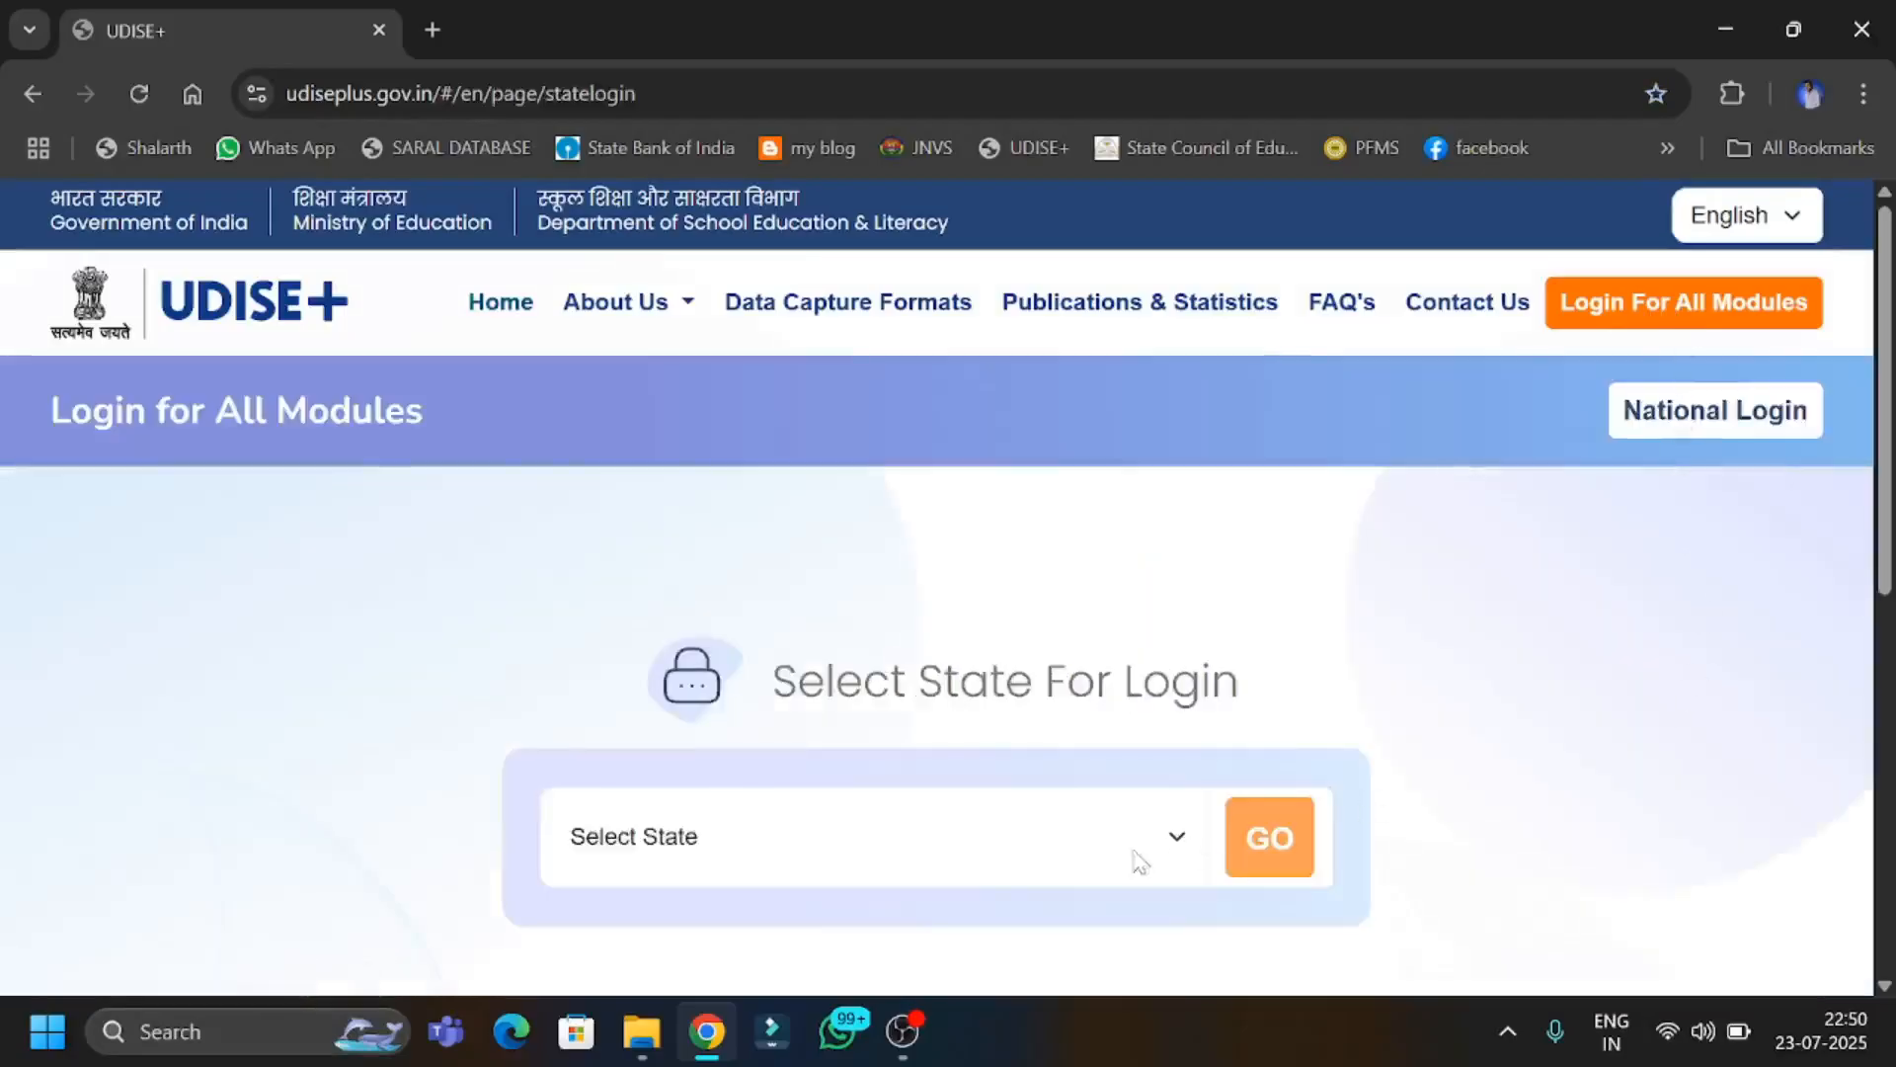
pyautogui.click(991, 877)
pyautogui.write('mah')
pyautogui.press('Return')
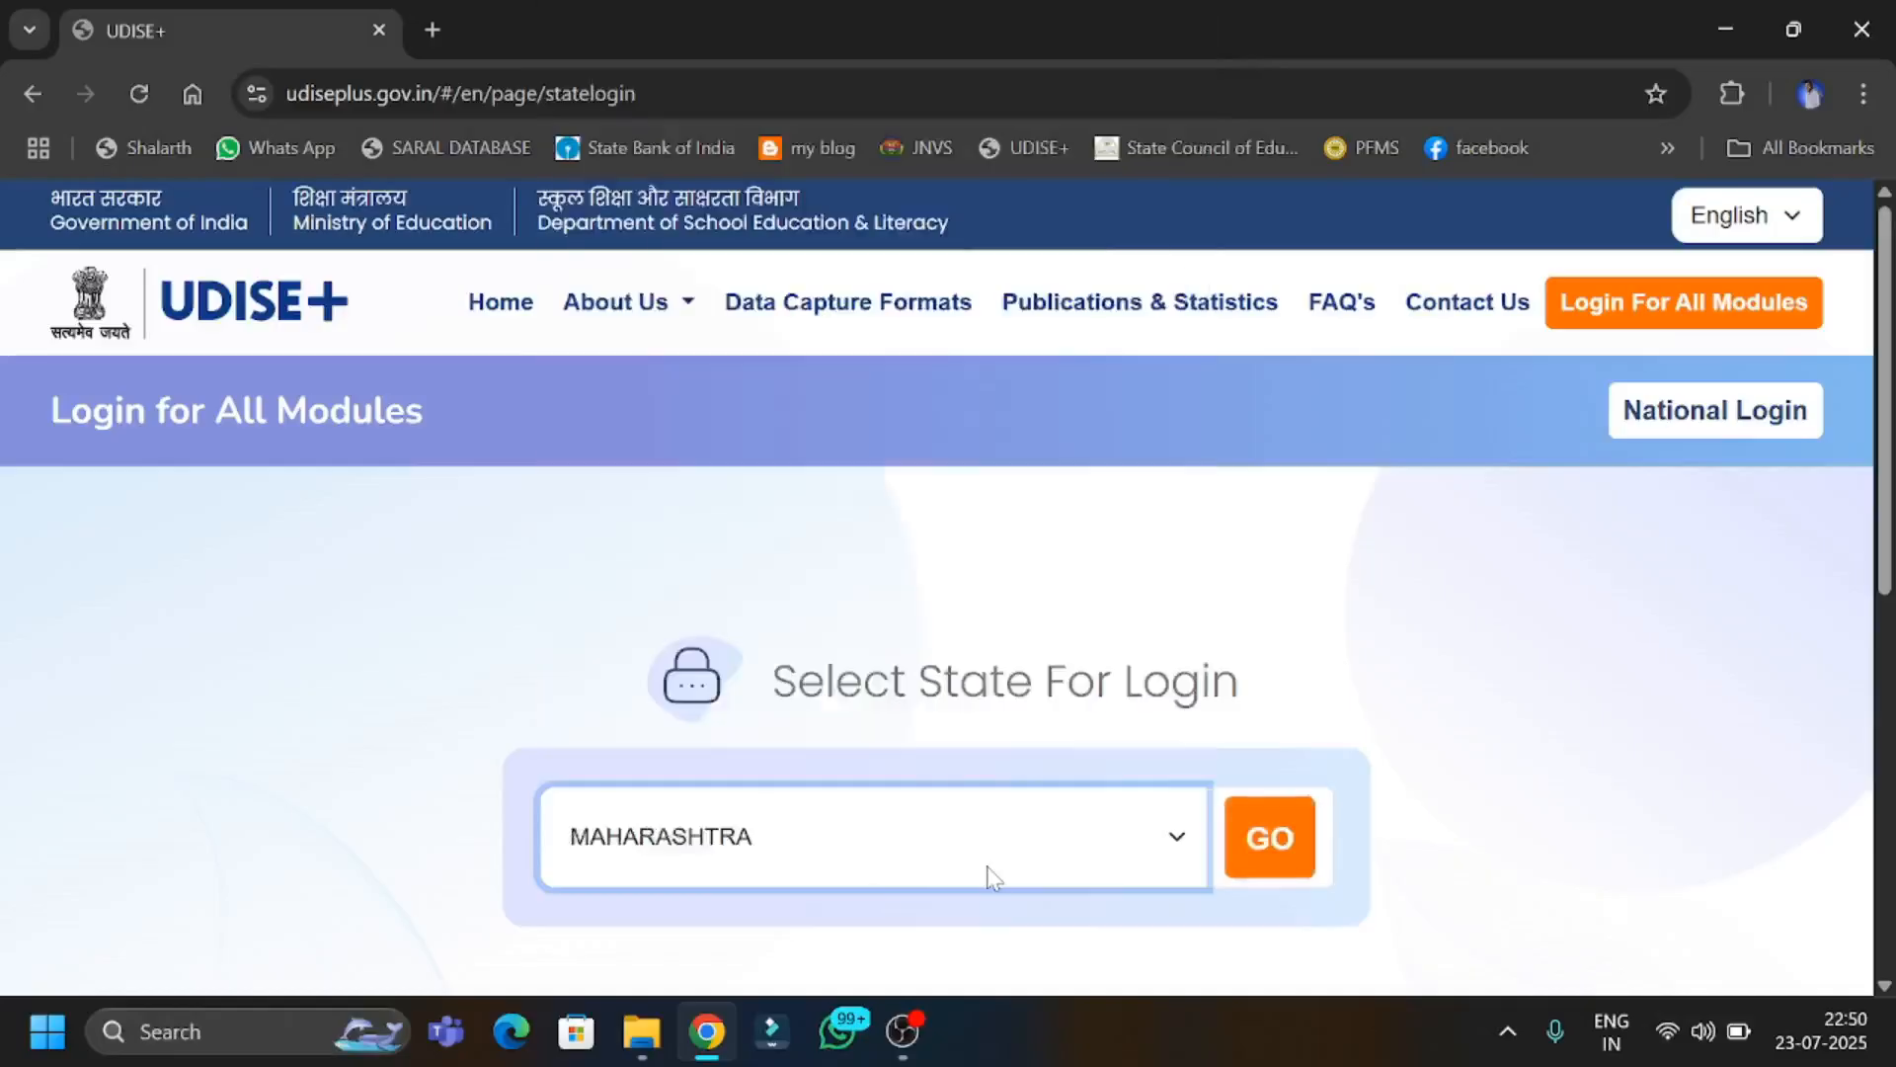
pyautogui.click(1269, 857)
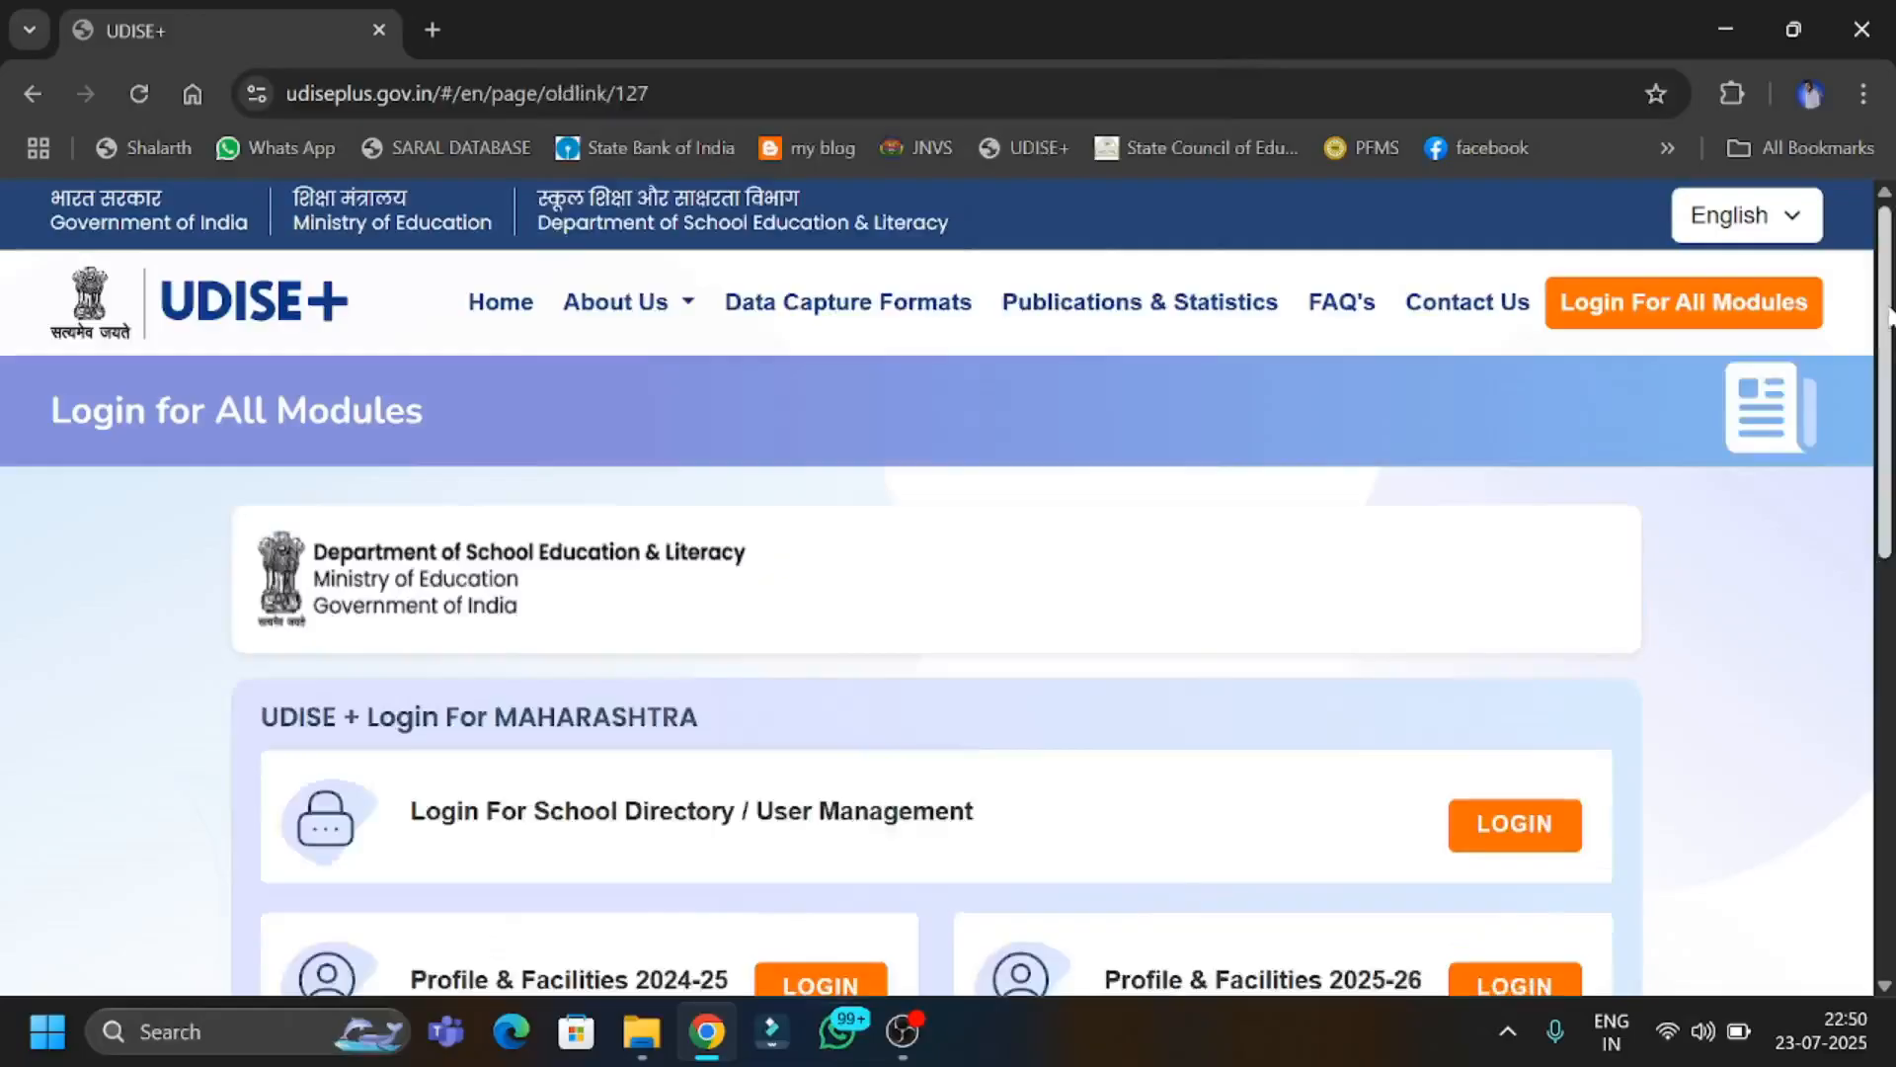
# Open the Teacher Module login from the Maharashtra module list.
pyautogui.scroll(-4, 1888, 314)
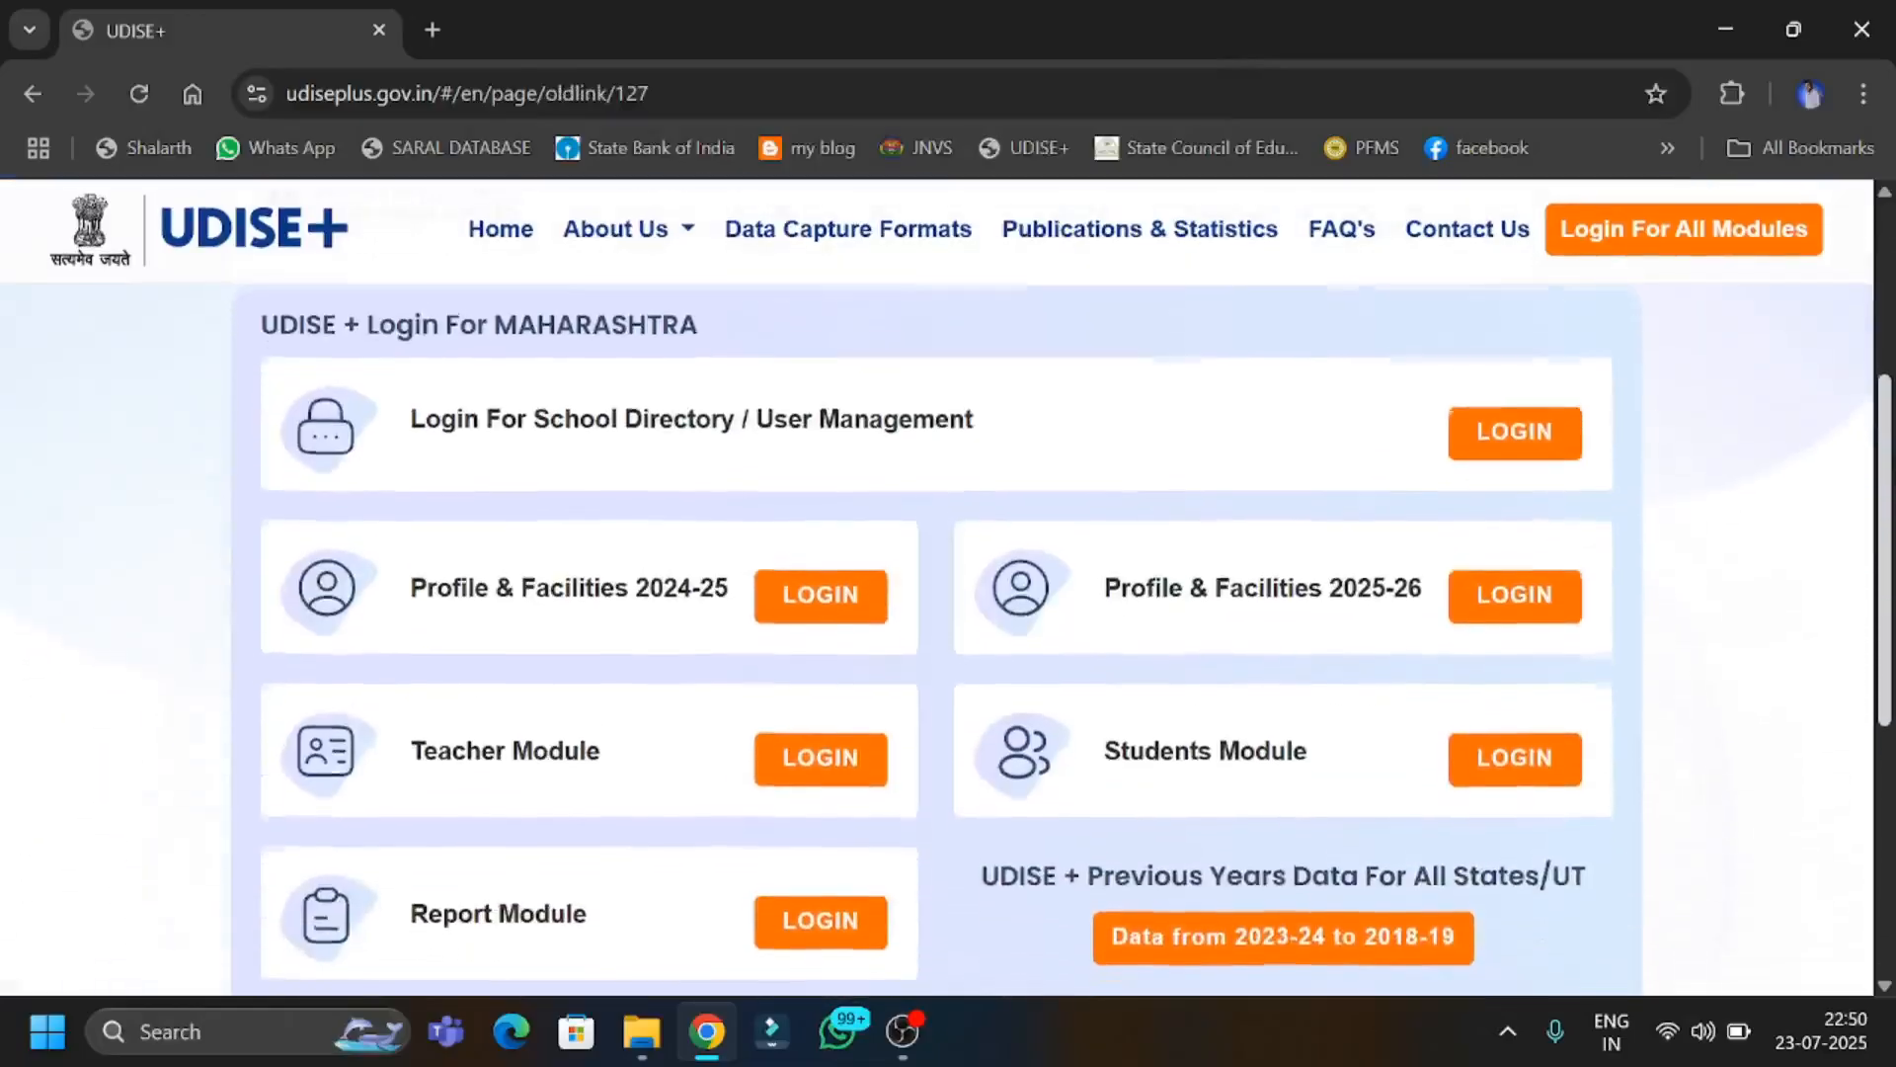
pyautogui.moveTo(1887, 483); pyautogui.dragTo(1886, 506)
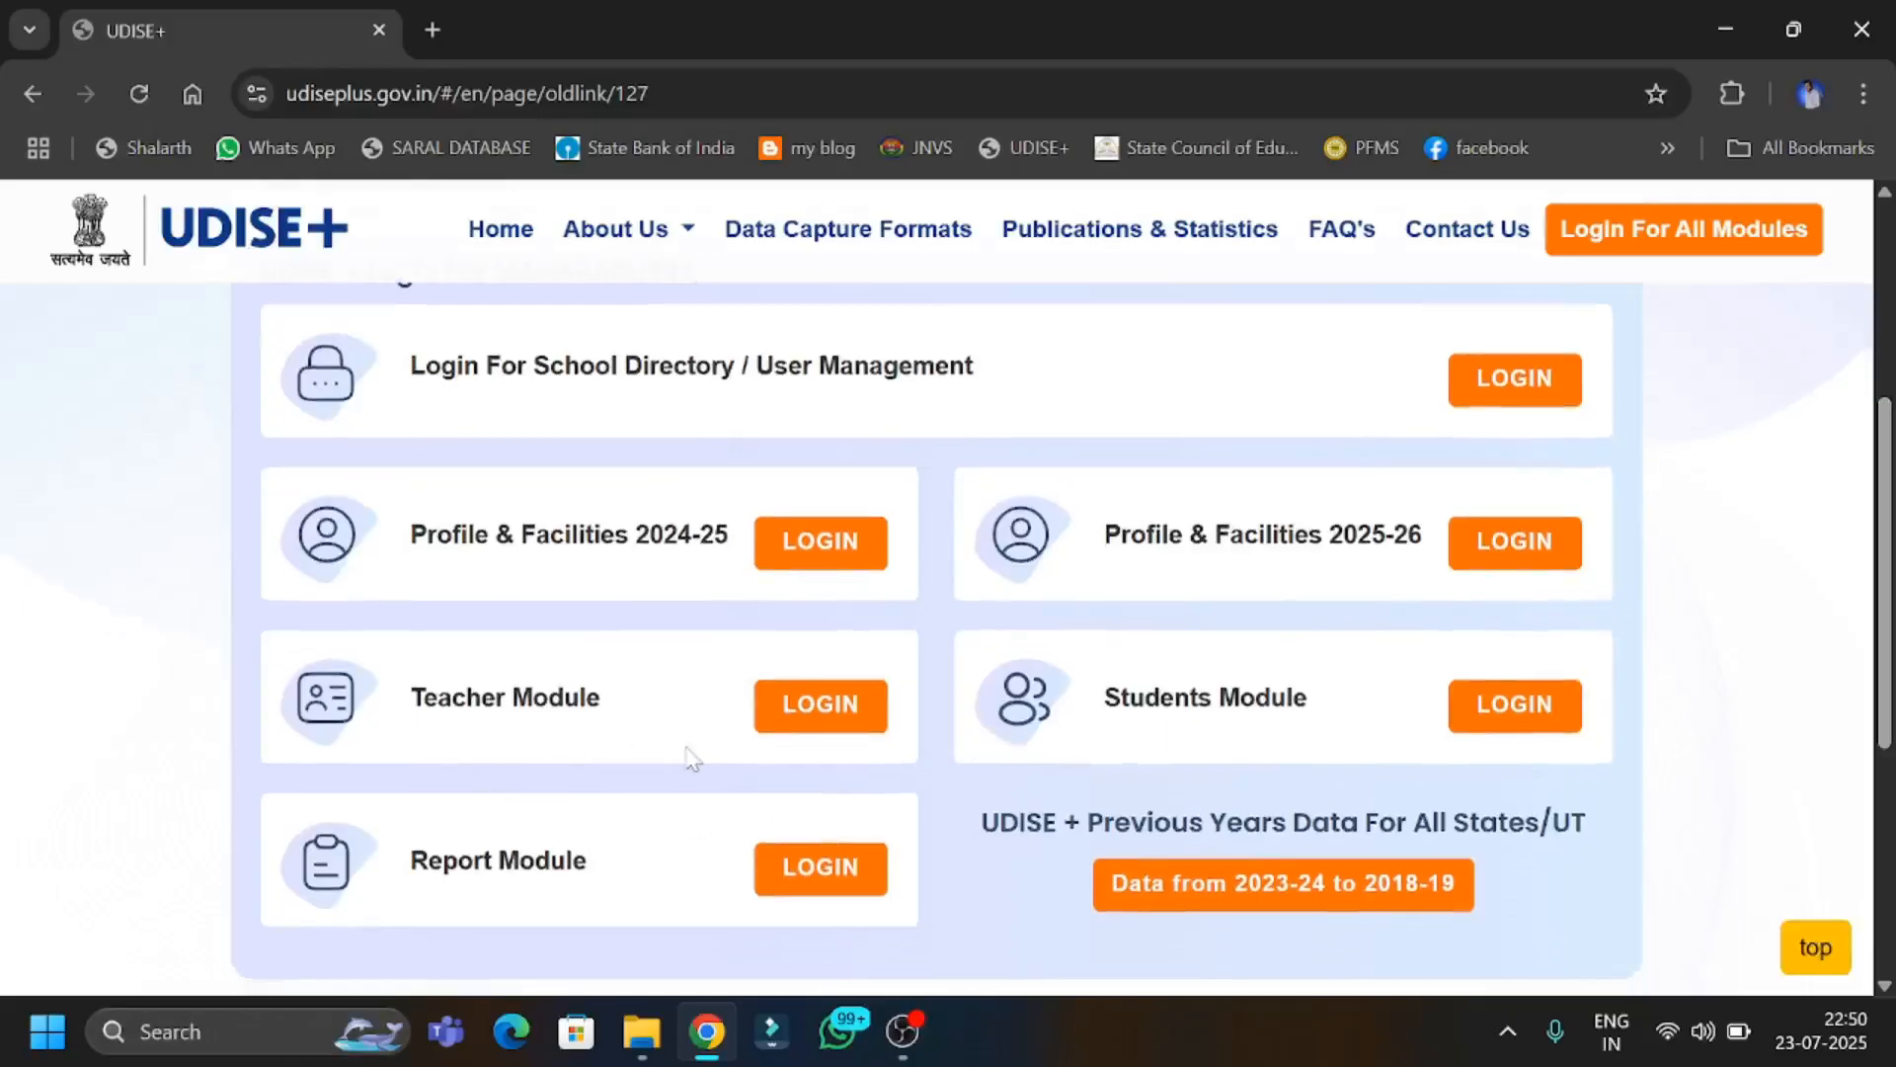
pyautogui.click(816, 721)
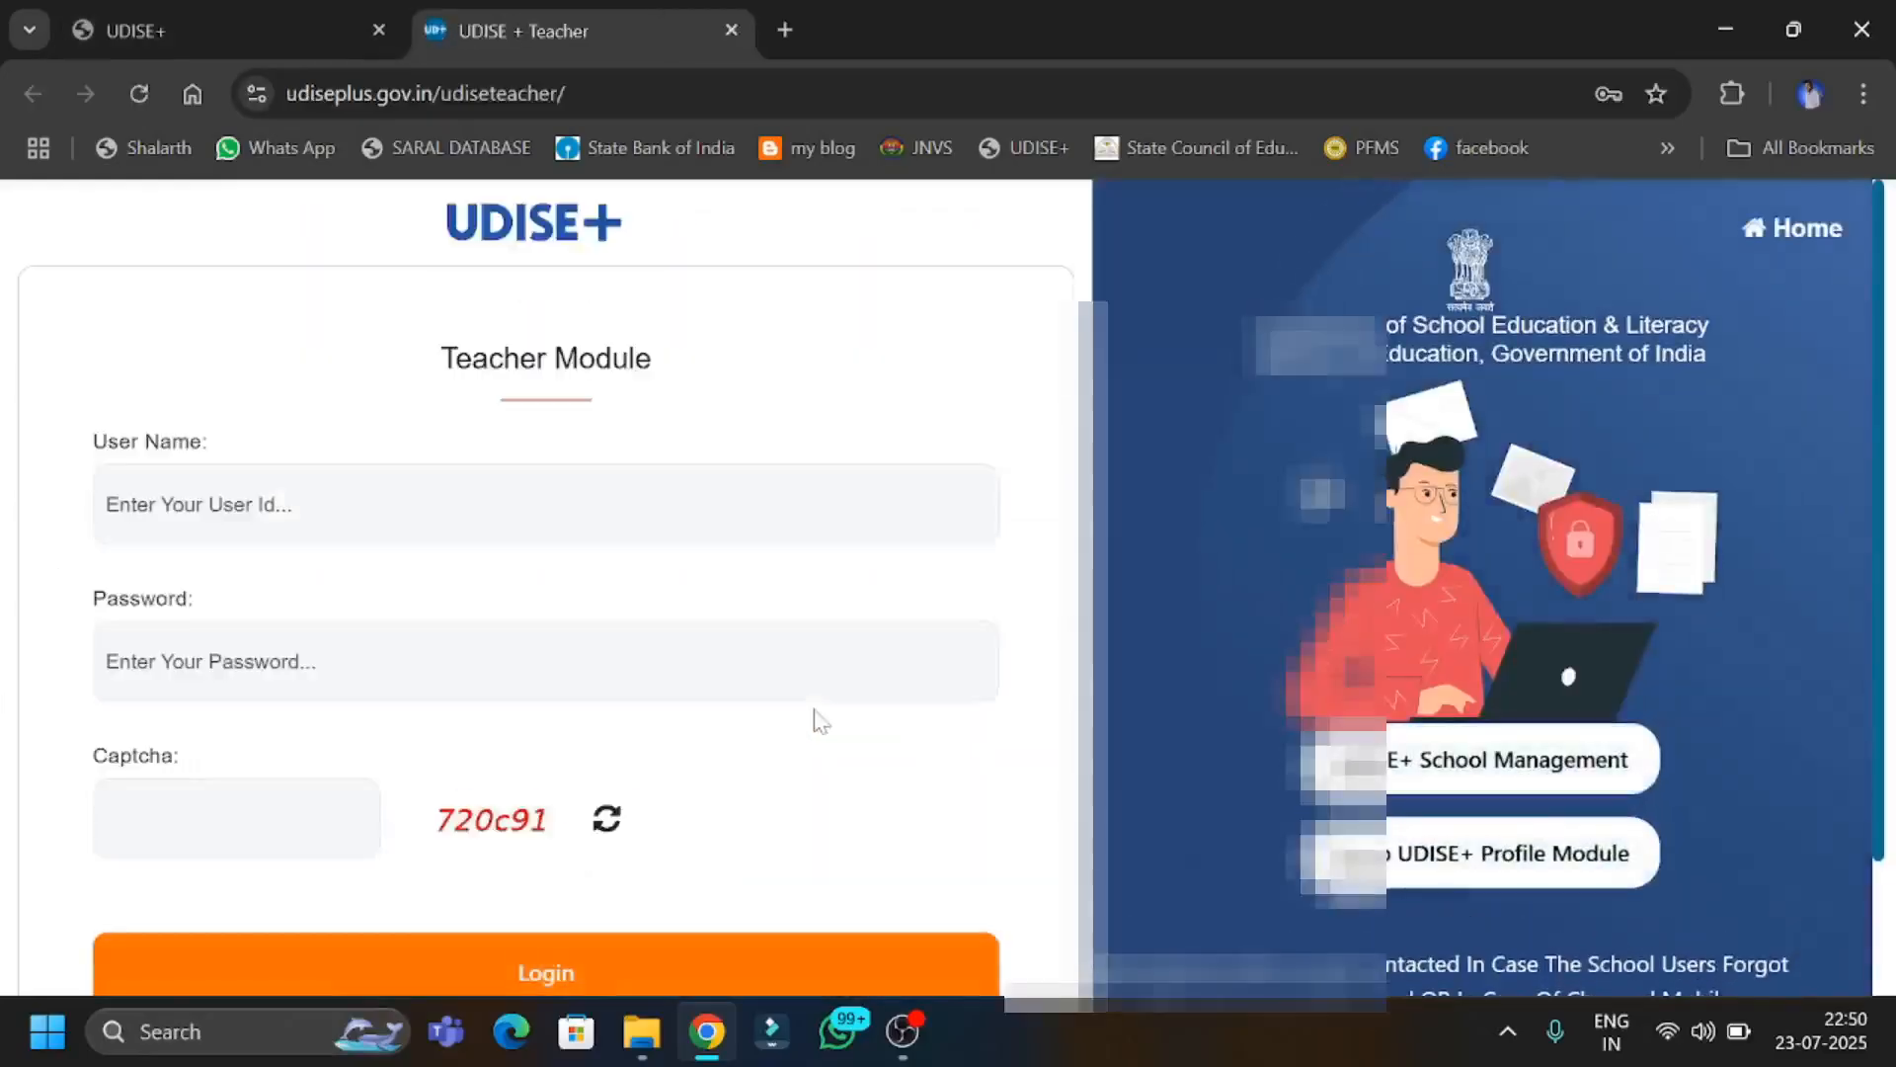
# Log in to the Teacher Module with the saved user name and password, entering the displayed captcha code.
pyautogui.click(612, 505)
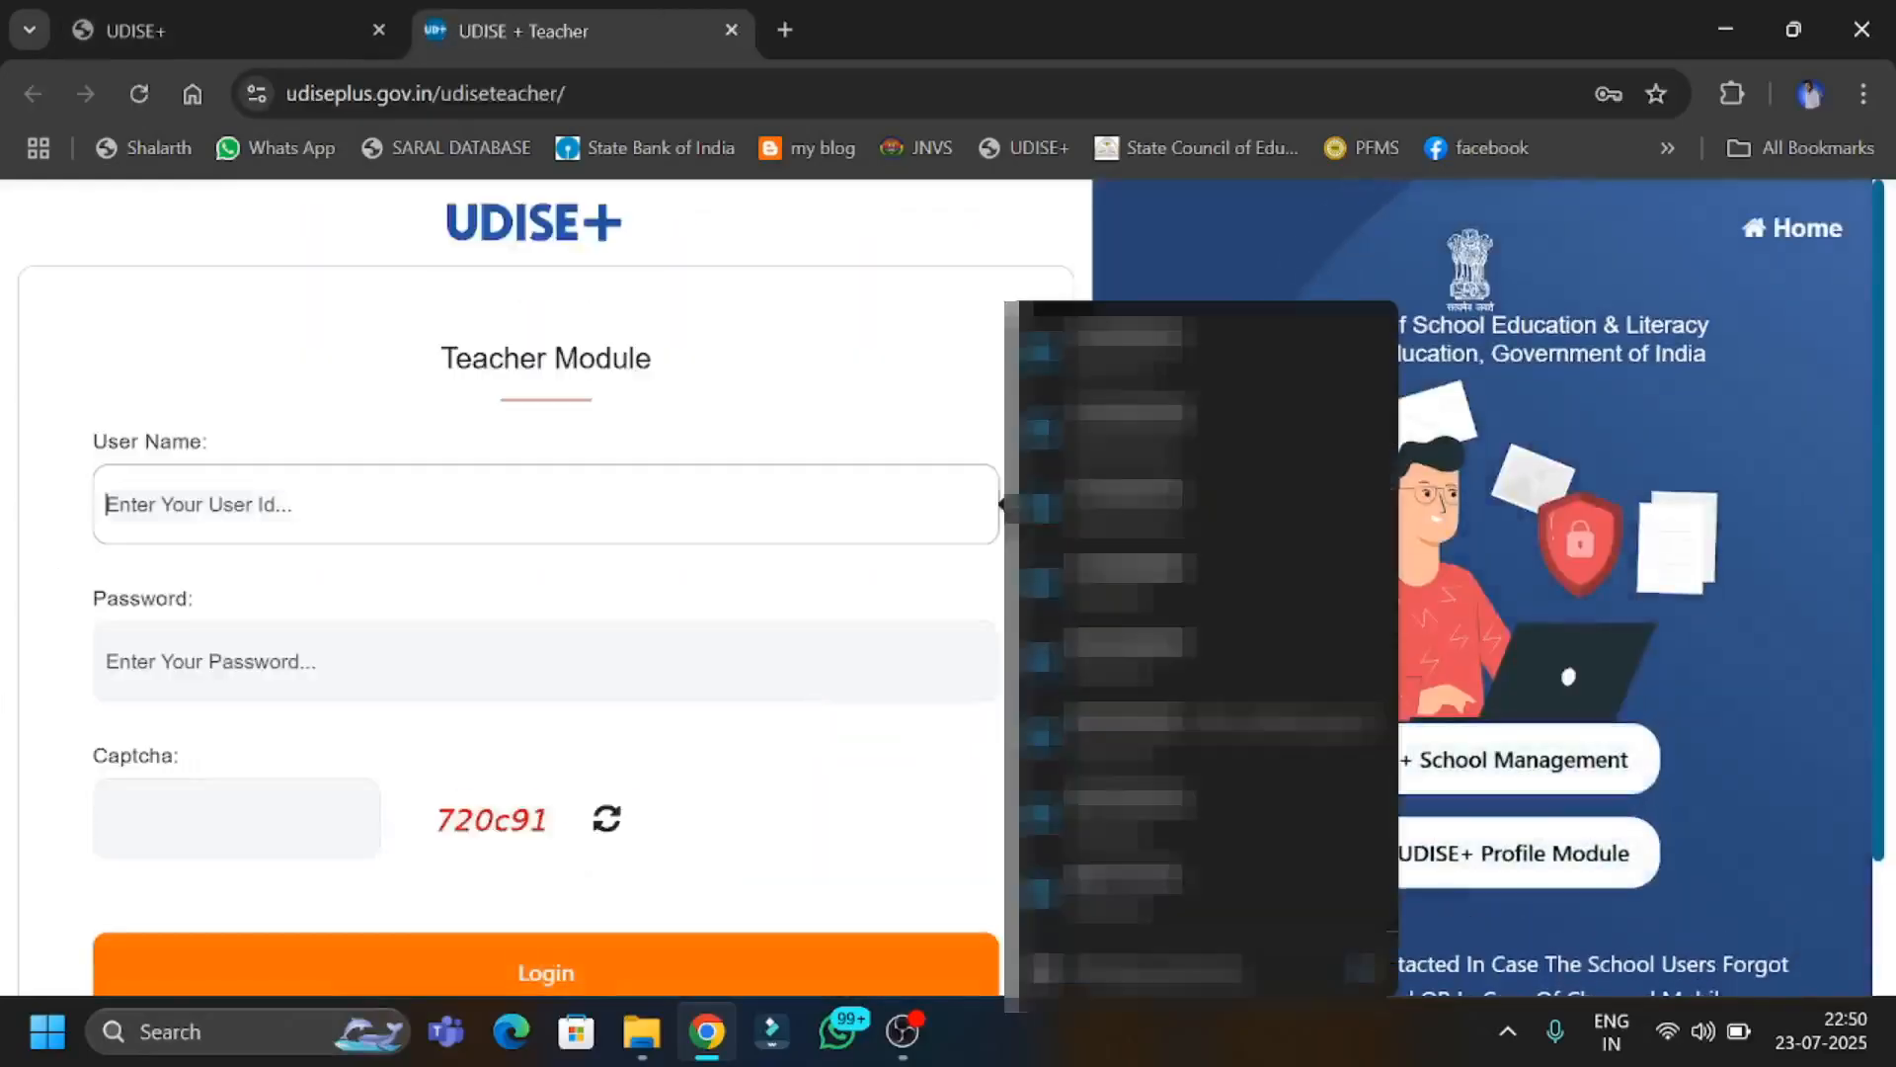
pyautogui.click(1088, 373)
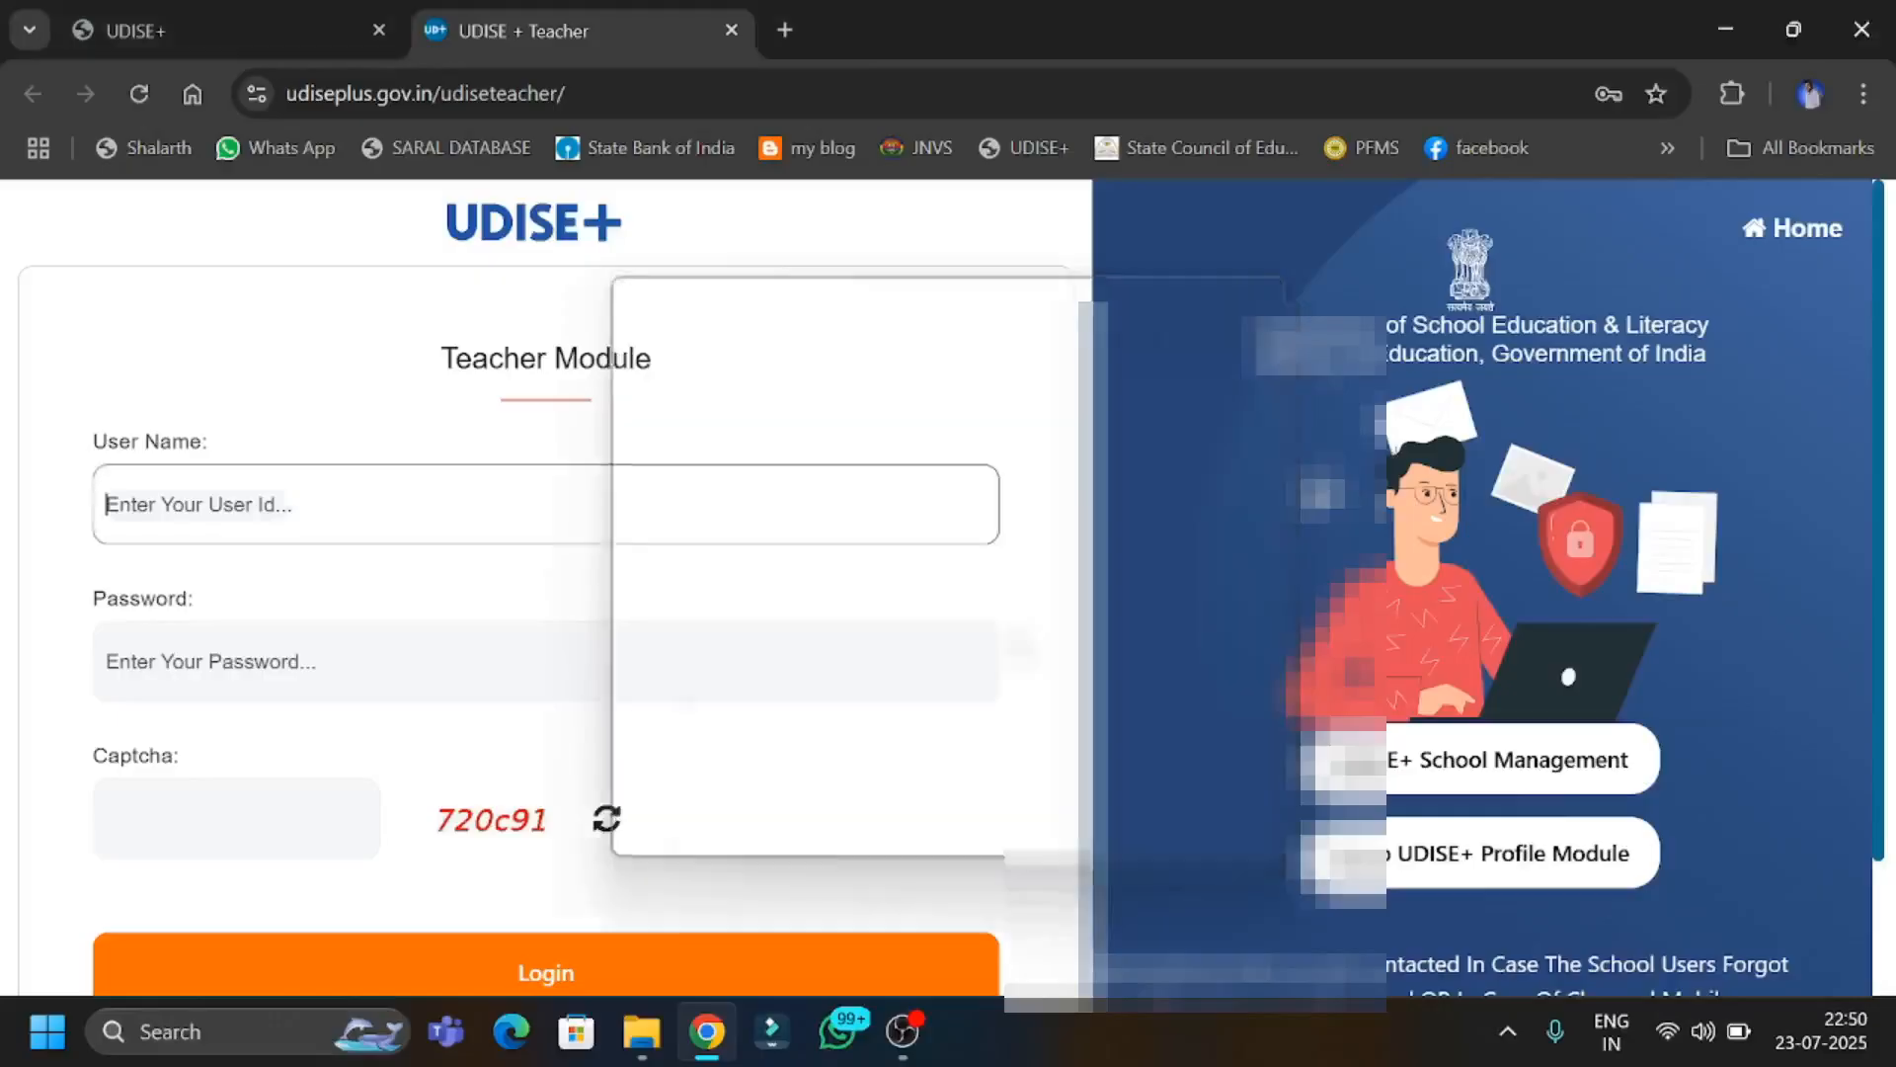
pyautogui.click(224, 795)
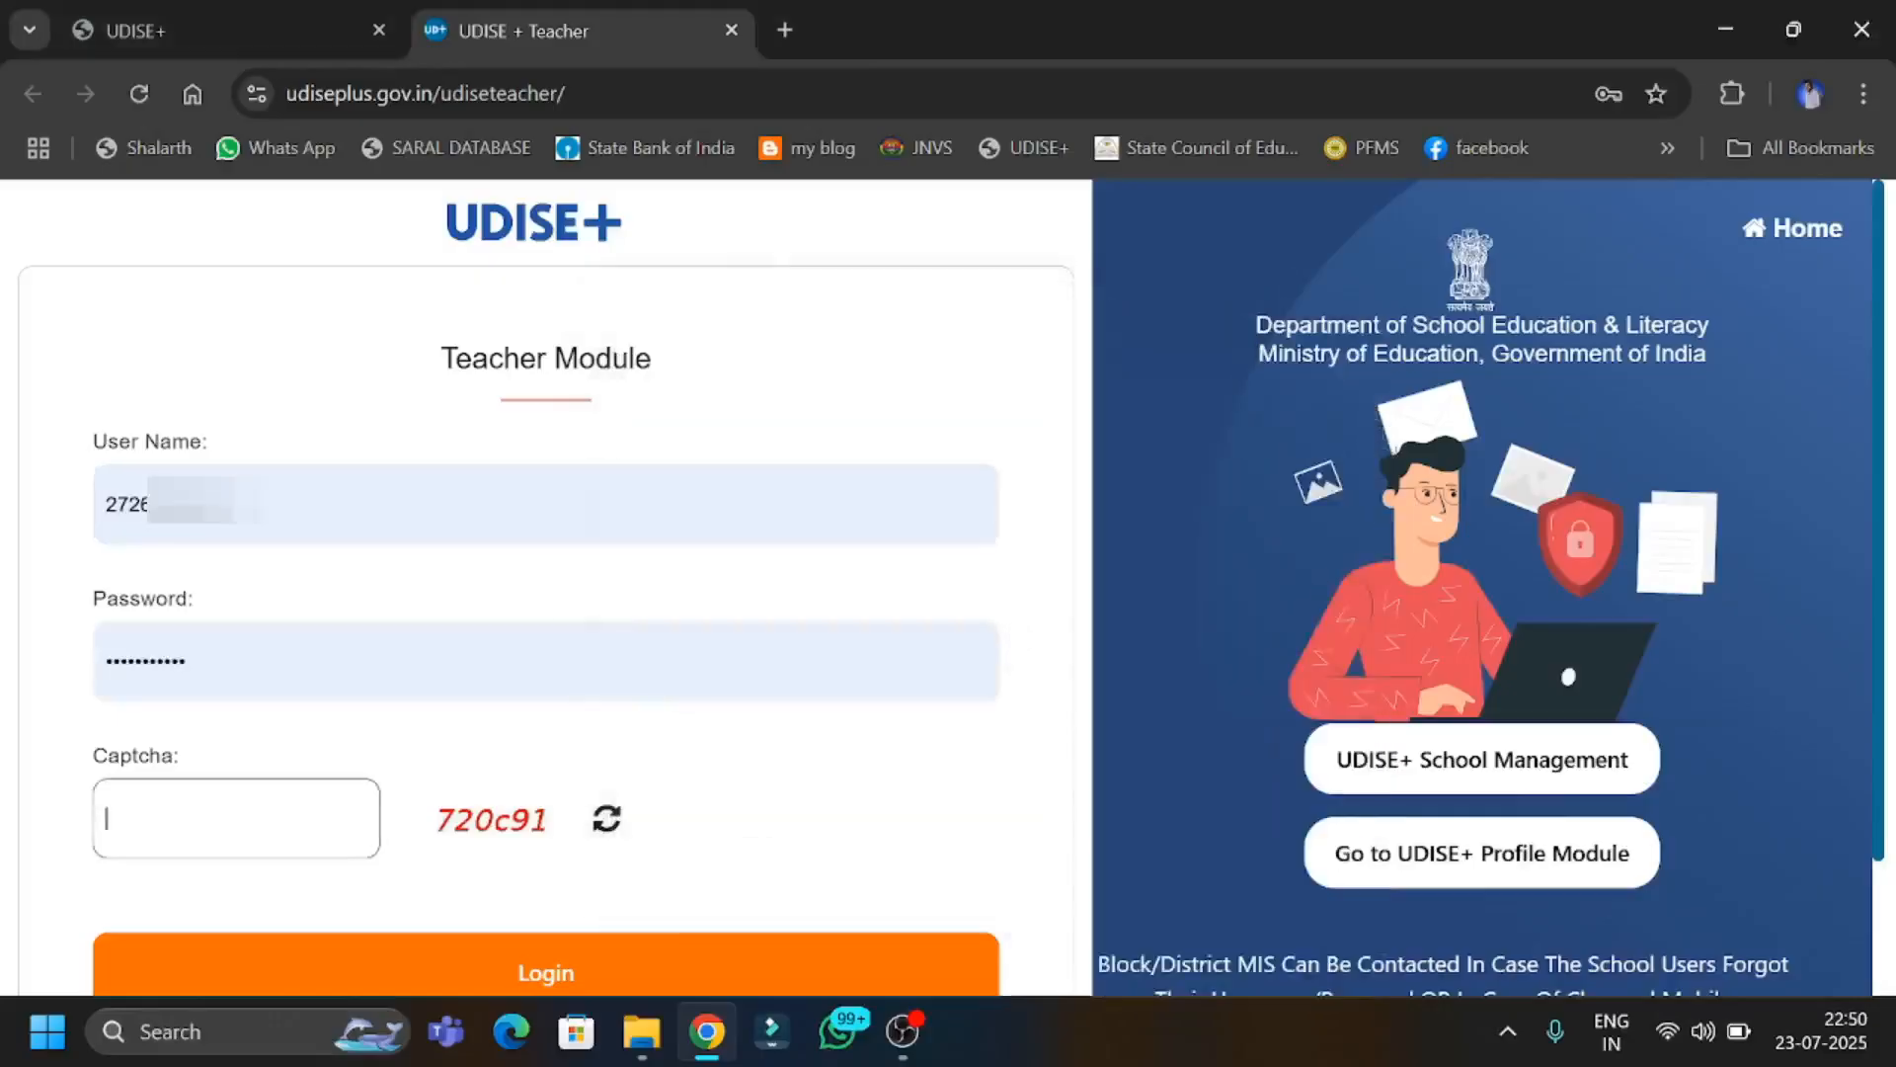
pyautogui.write('720c91')
pyautogui.scroll(-2, 393, 938)
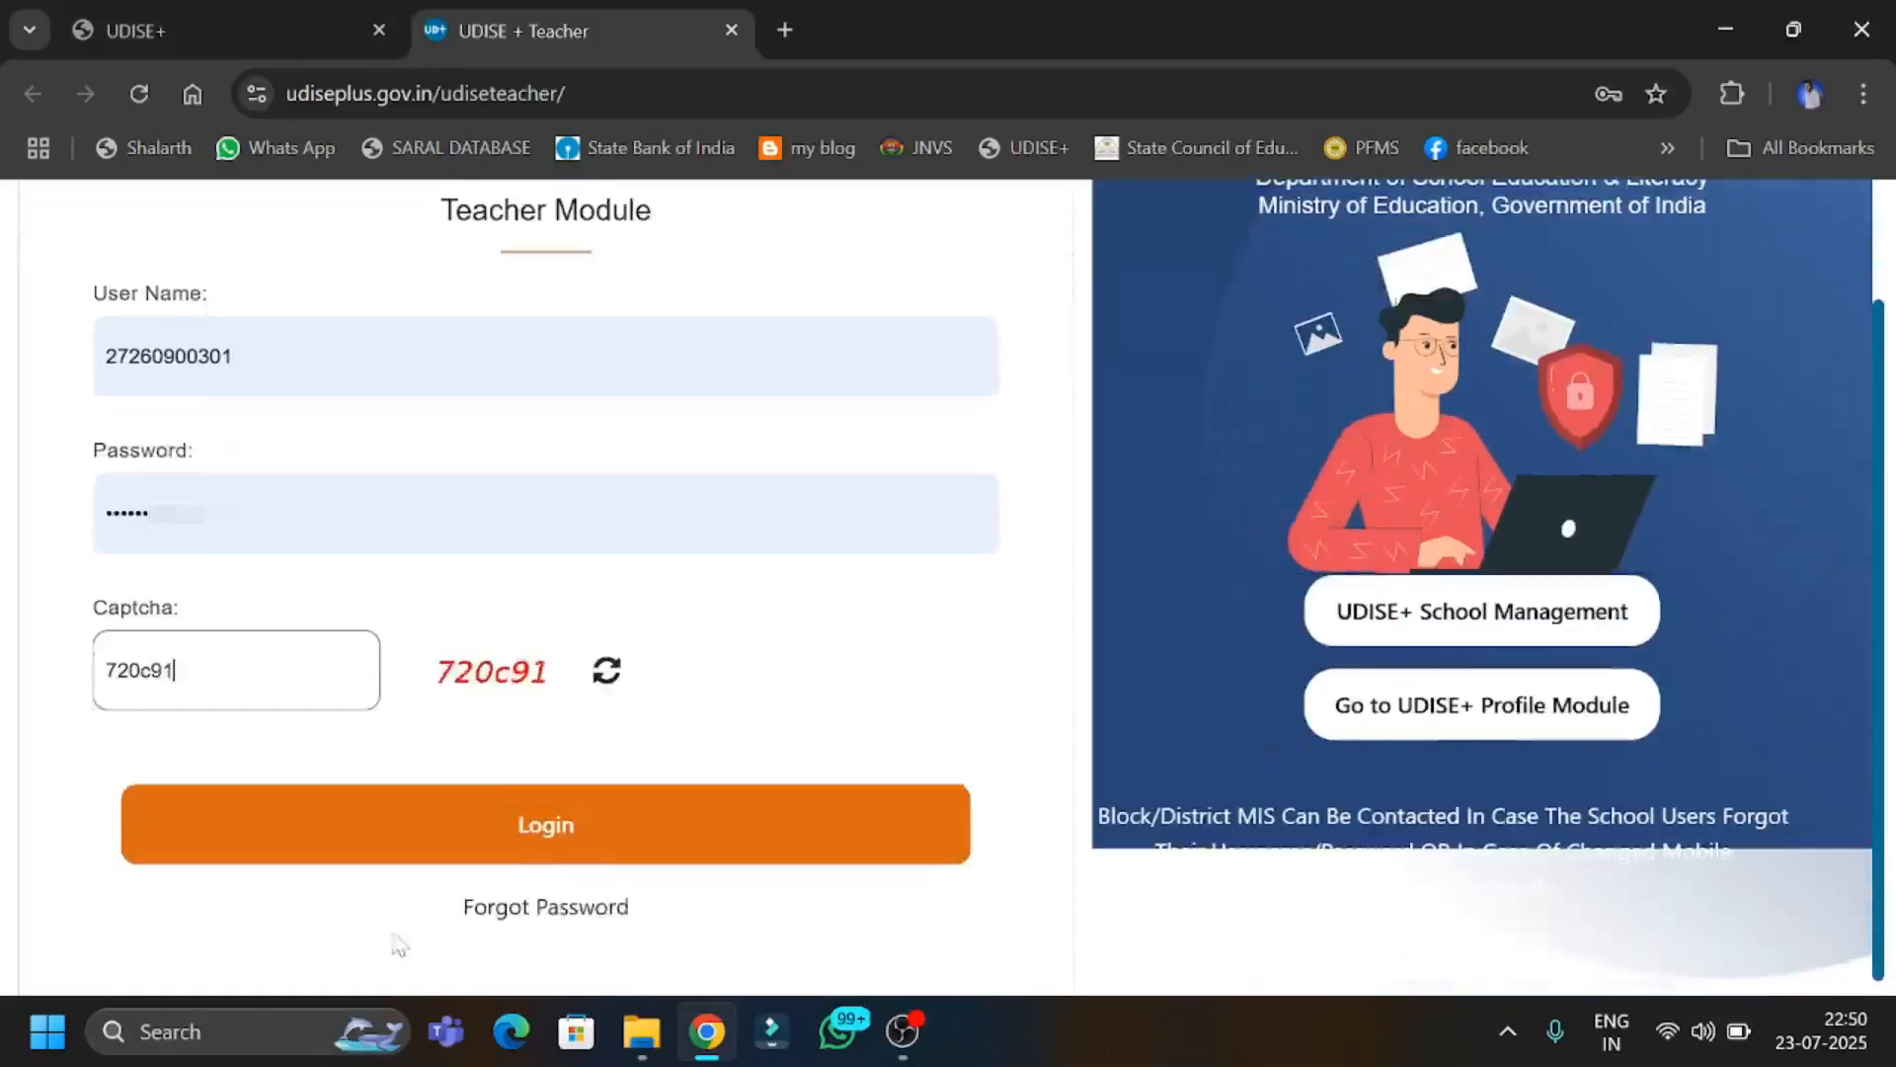
pyautogui.click(478, 857)
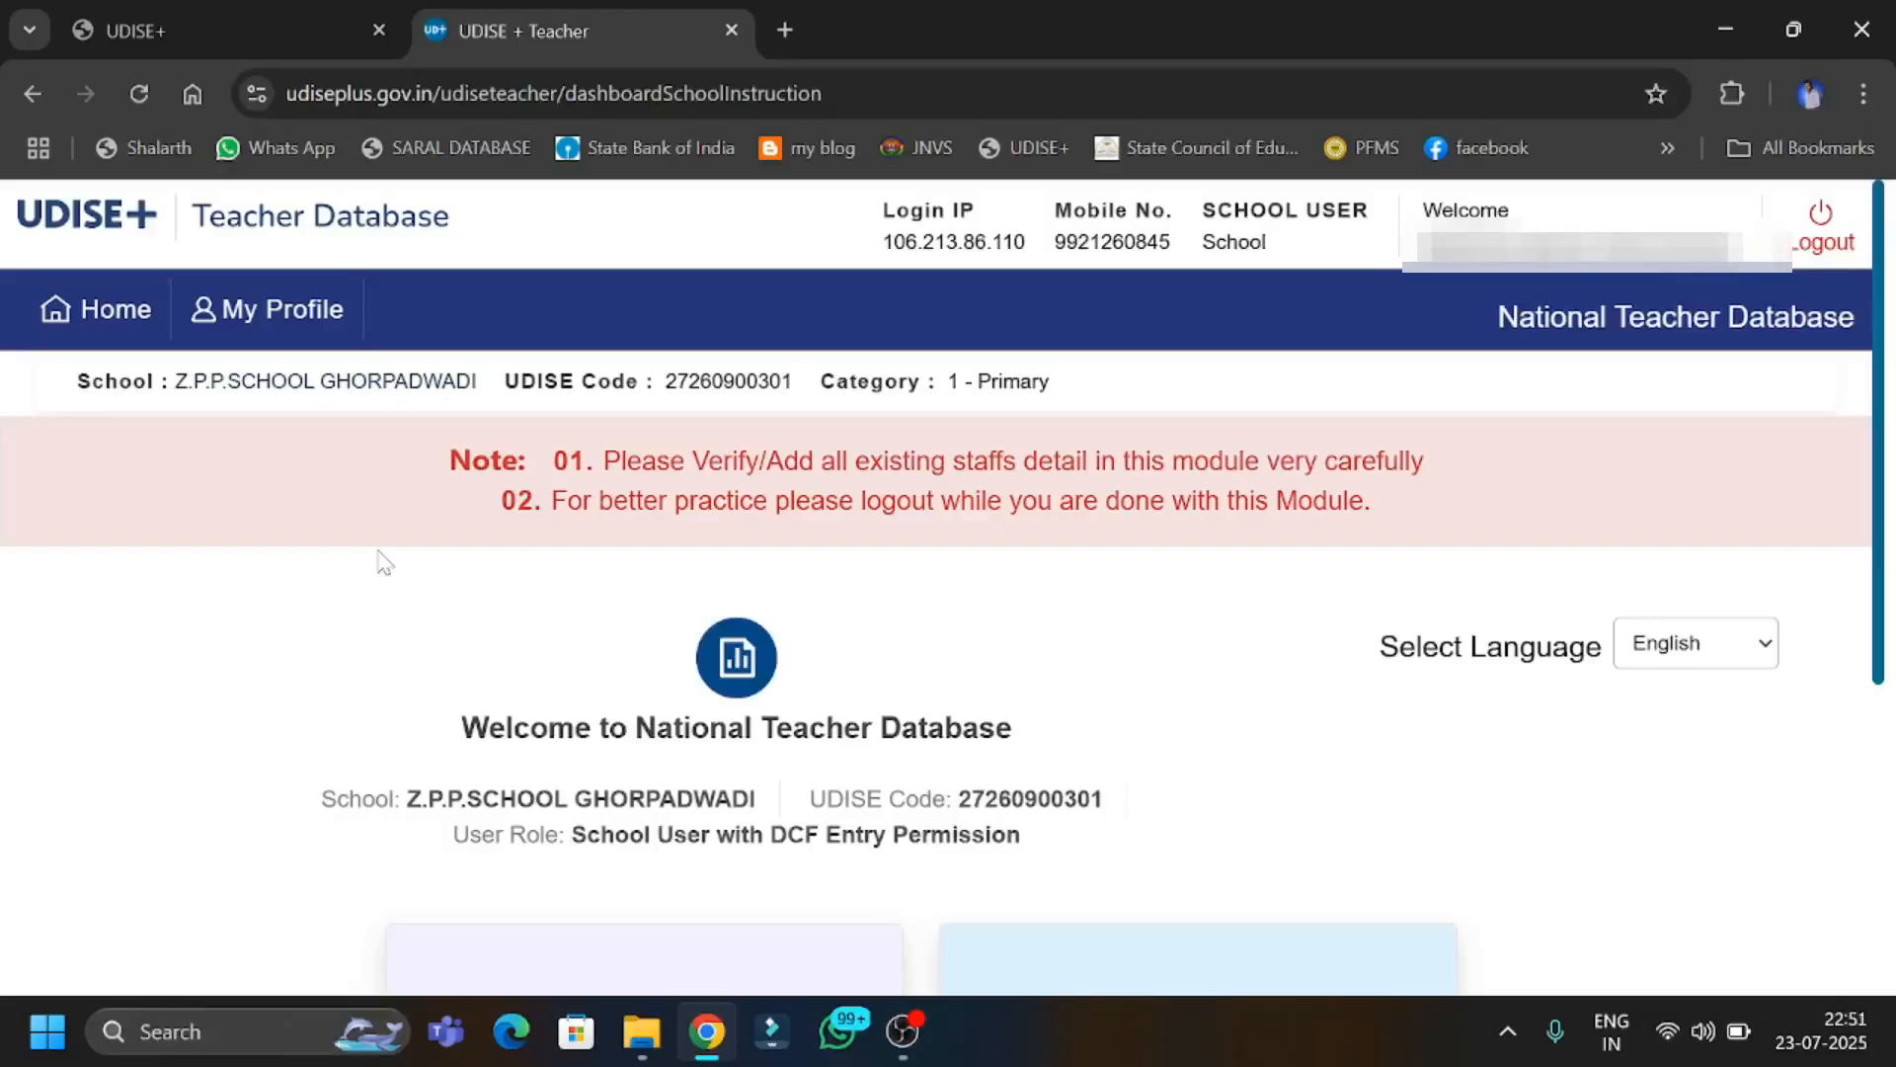
# Open the Teaching/Non-Teaching/VTP DCF for data entry and check the academic year on the Staff Summary Report.
pyautogui.scroll(-5, 393, 565)
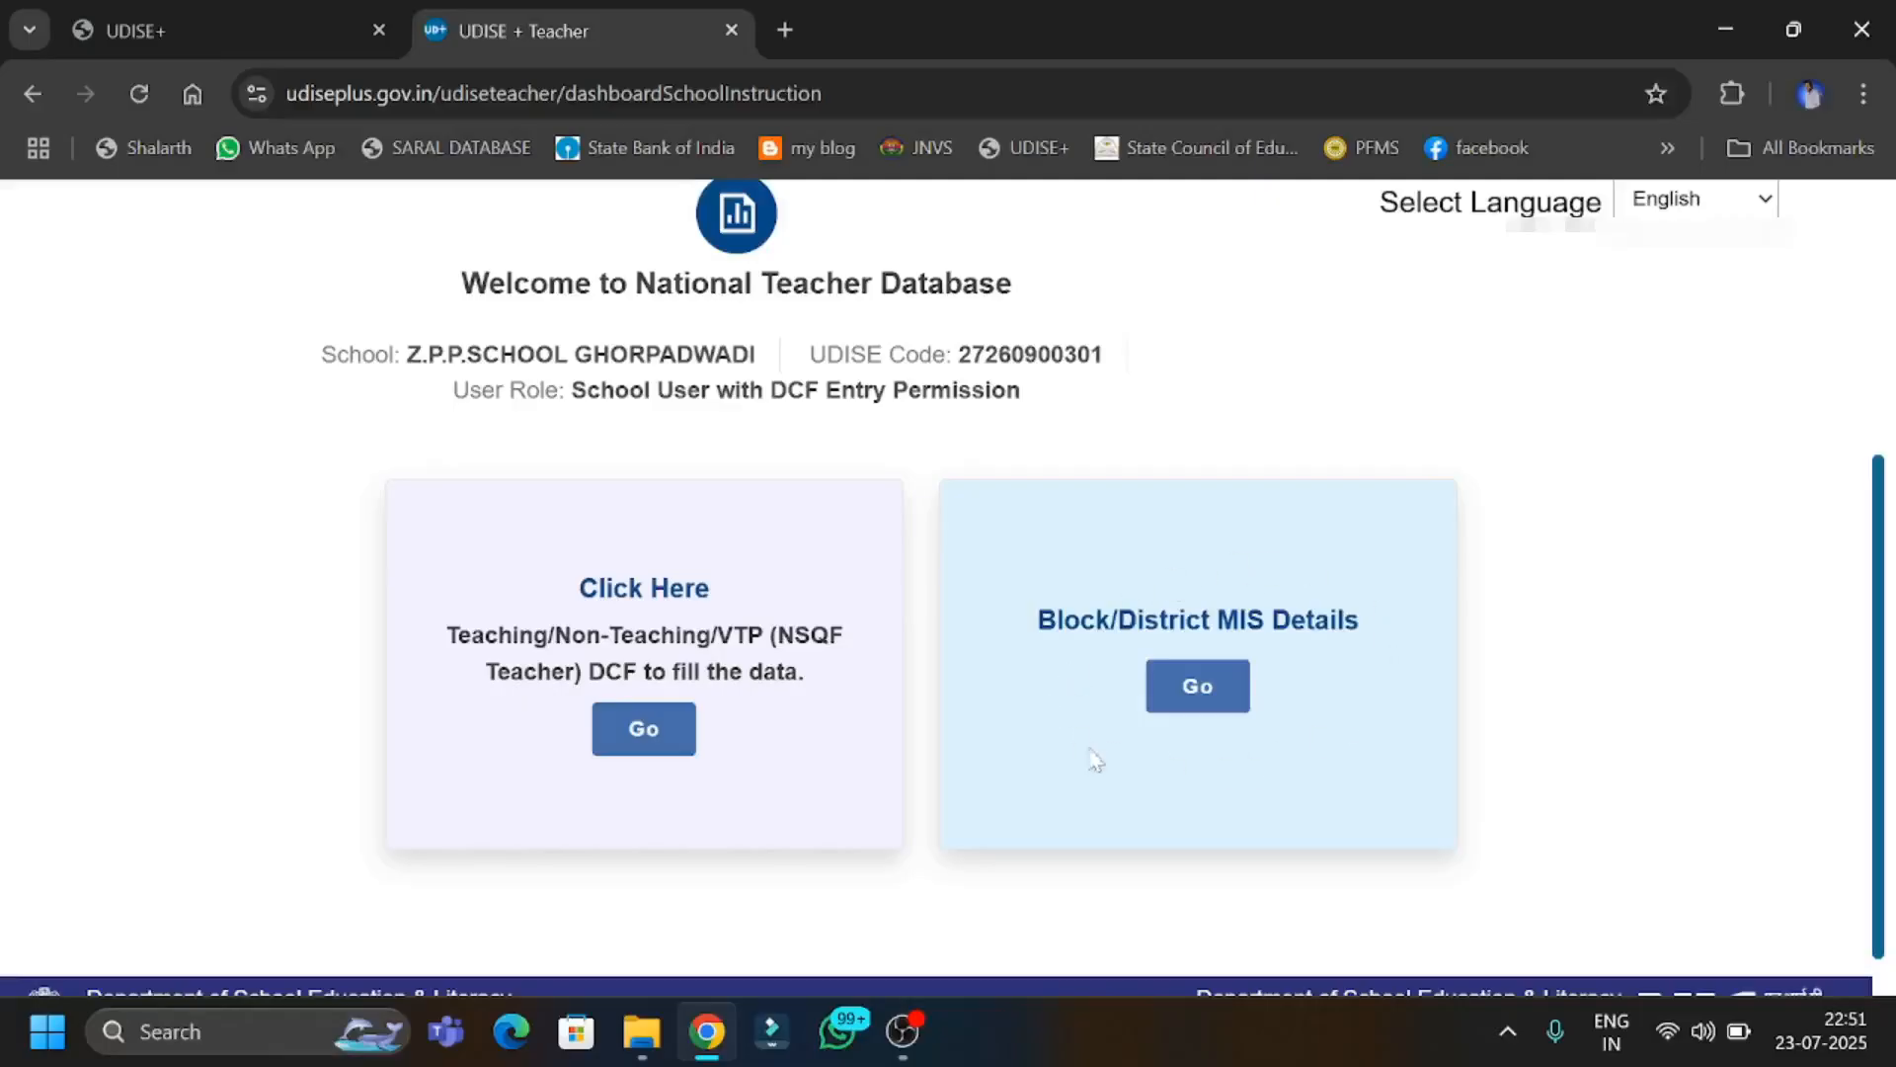
pyautogui.click(1210, 695)
pyautogui.click(644, 731)
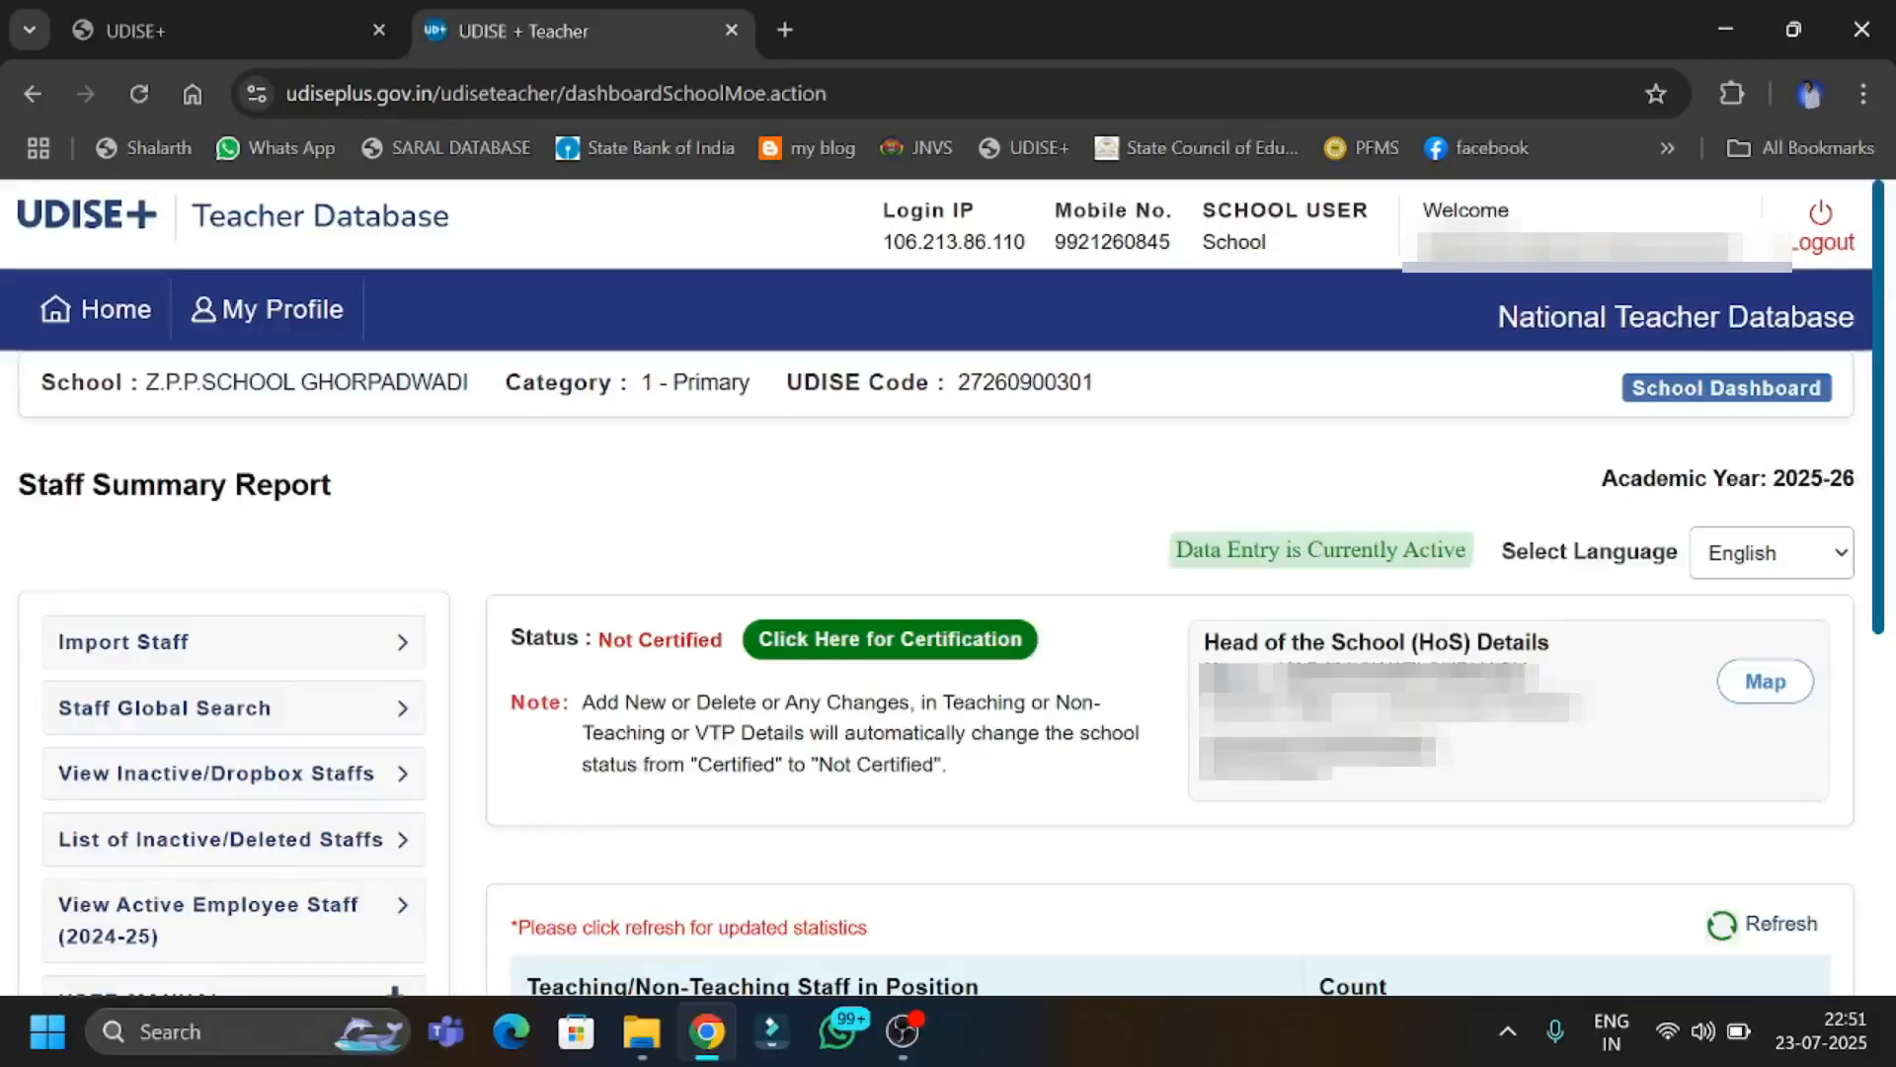
pyautogui.moveTo(1618, 478); pyautogui.dragTo(1857, 478)
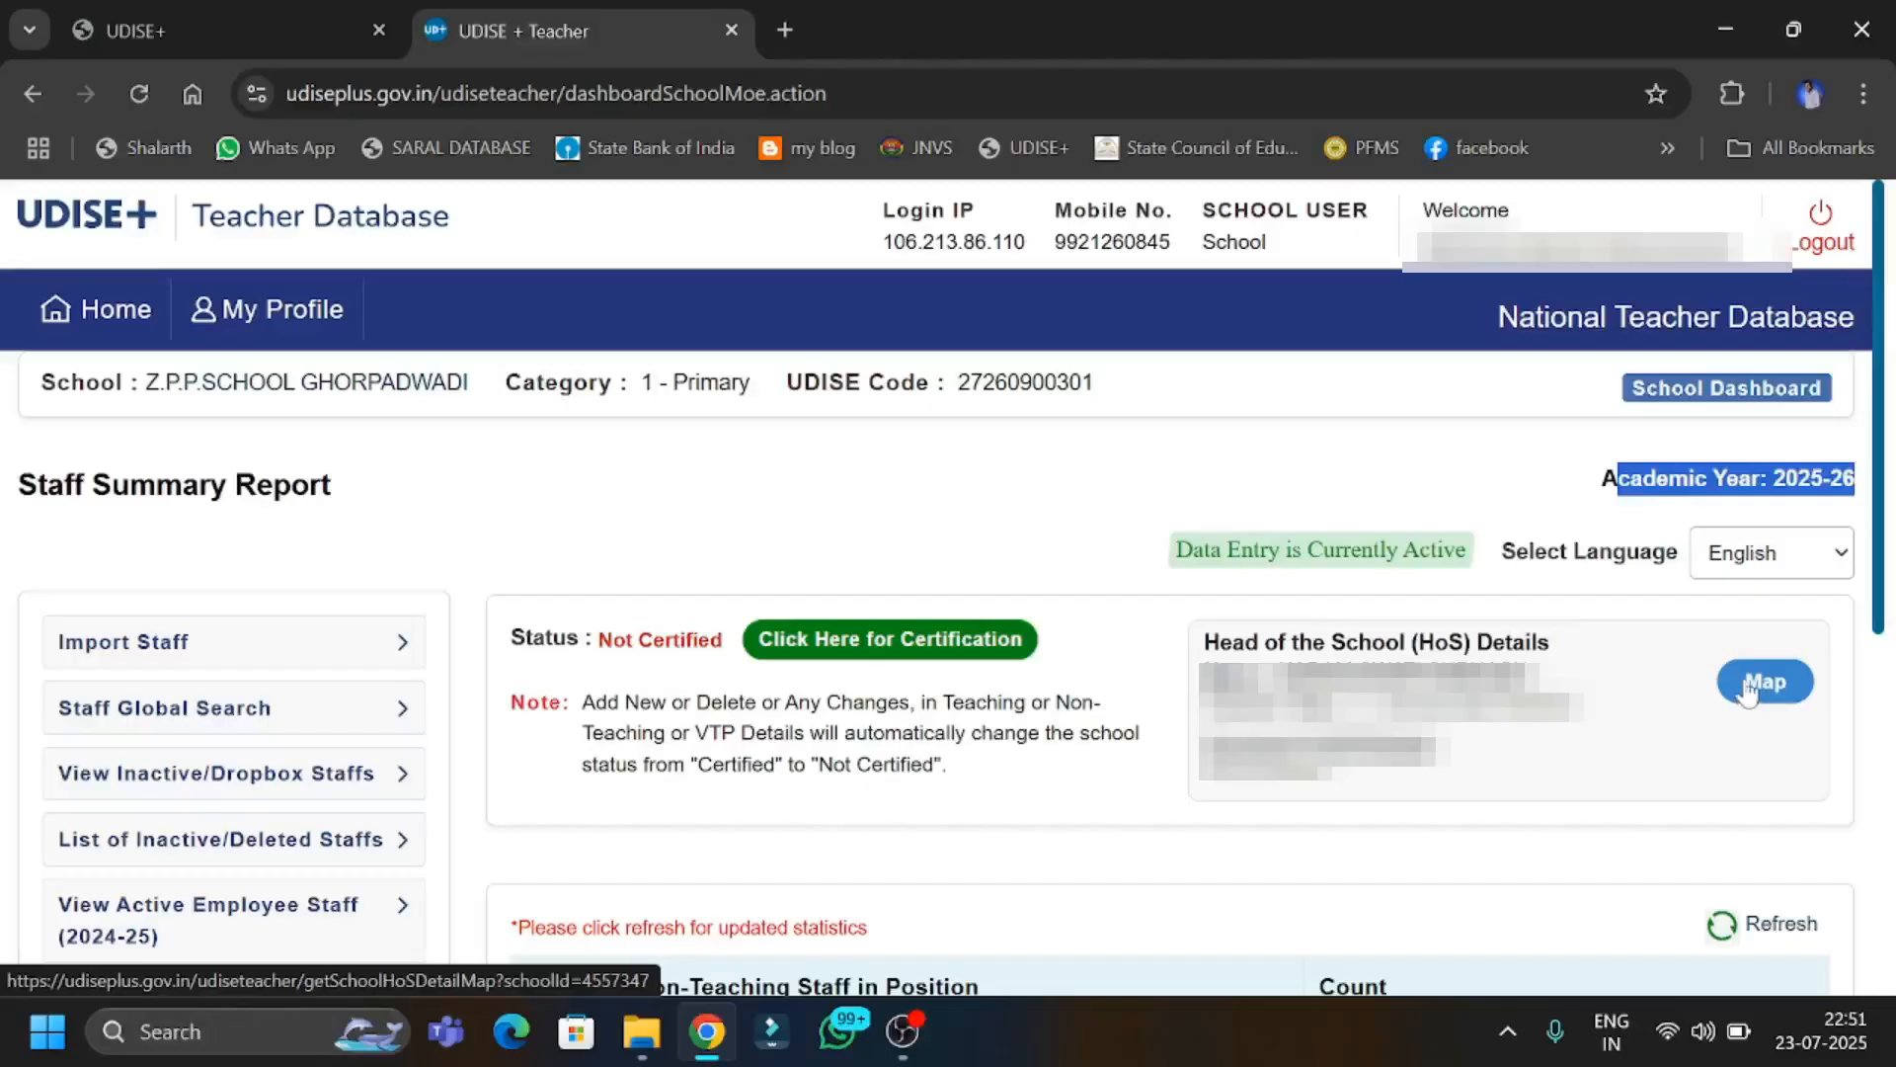
# Map the acting head teacher from within the school as Head of the School and confirm the details update.
pyautogui.click(1750, 693)
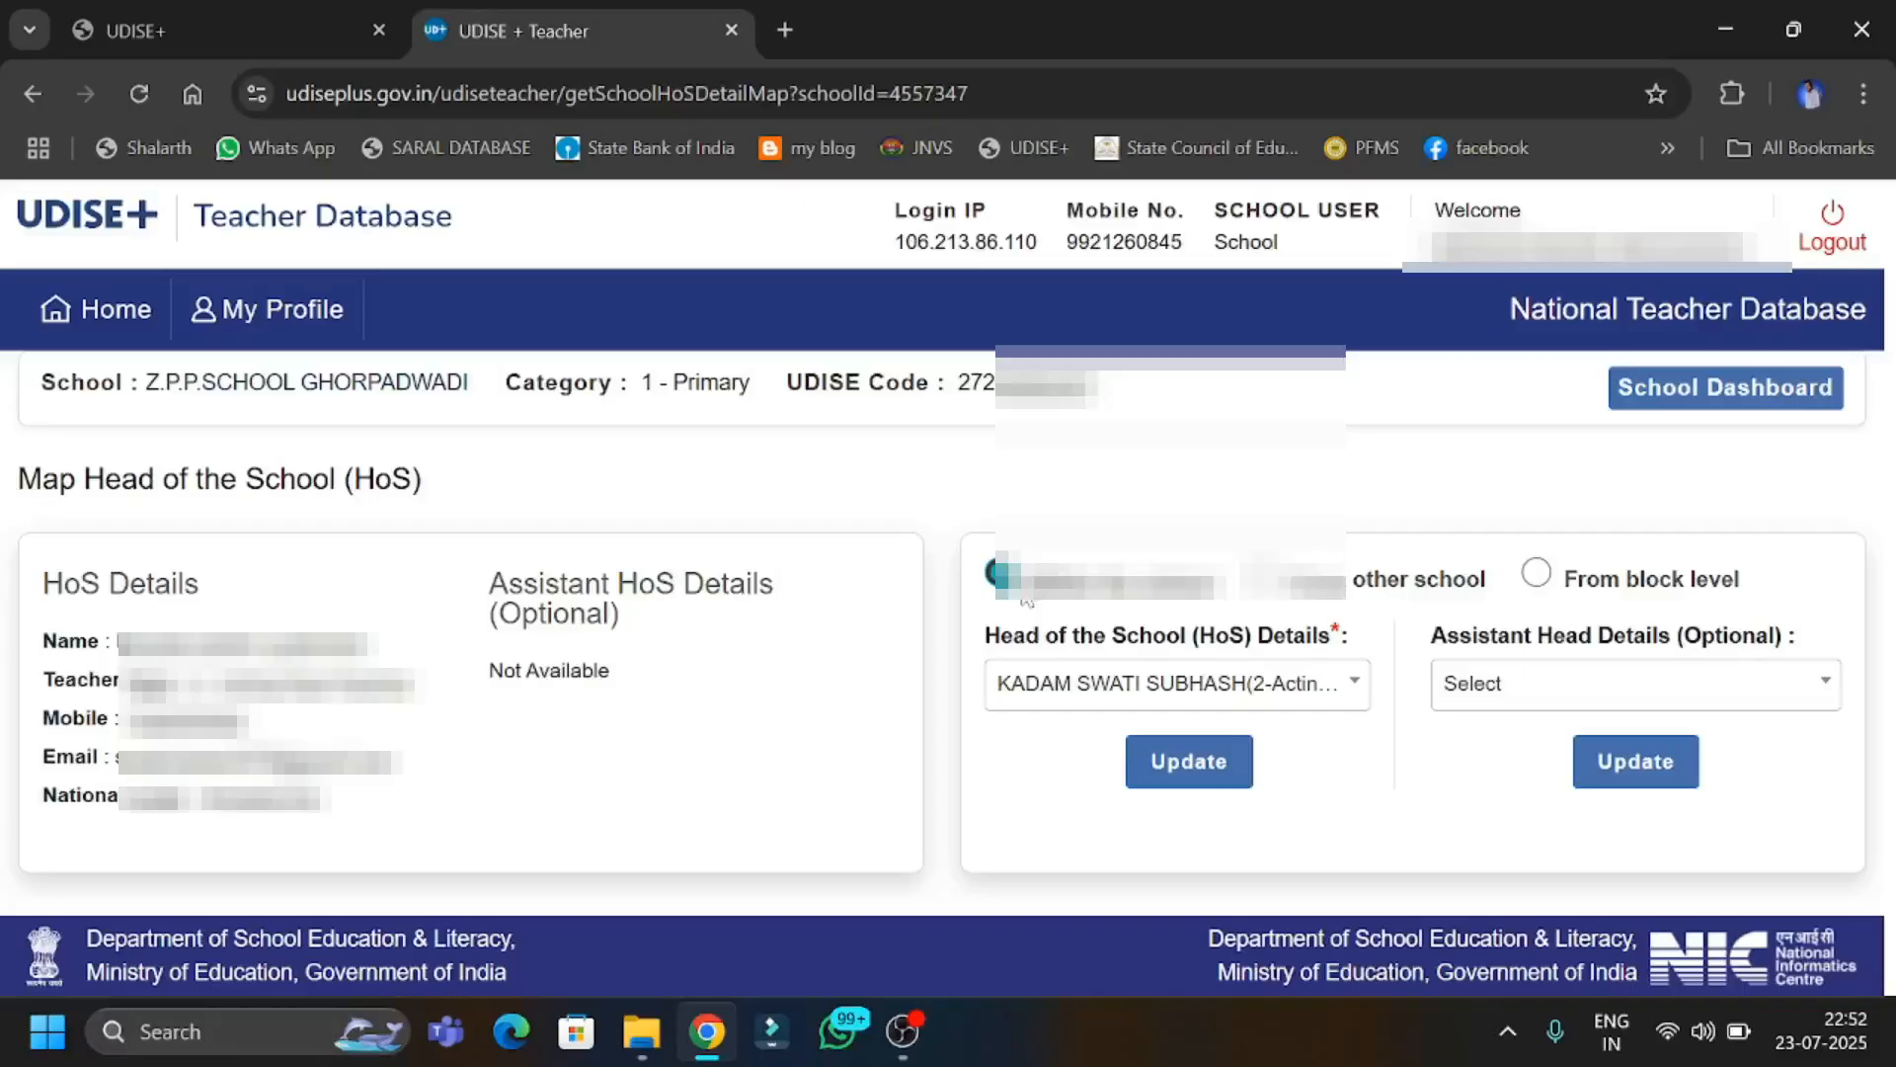
pyautogui.click(1313, 702)
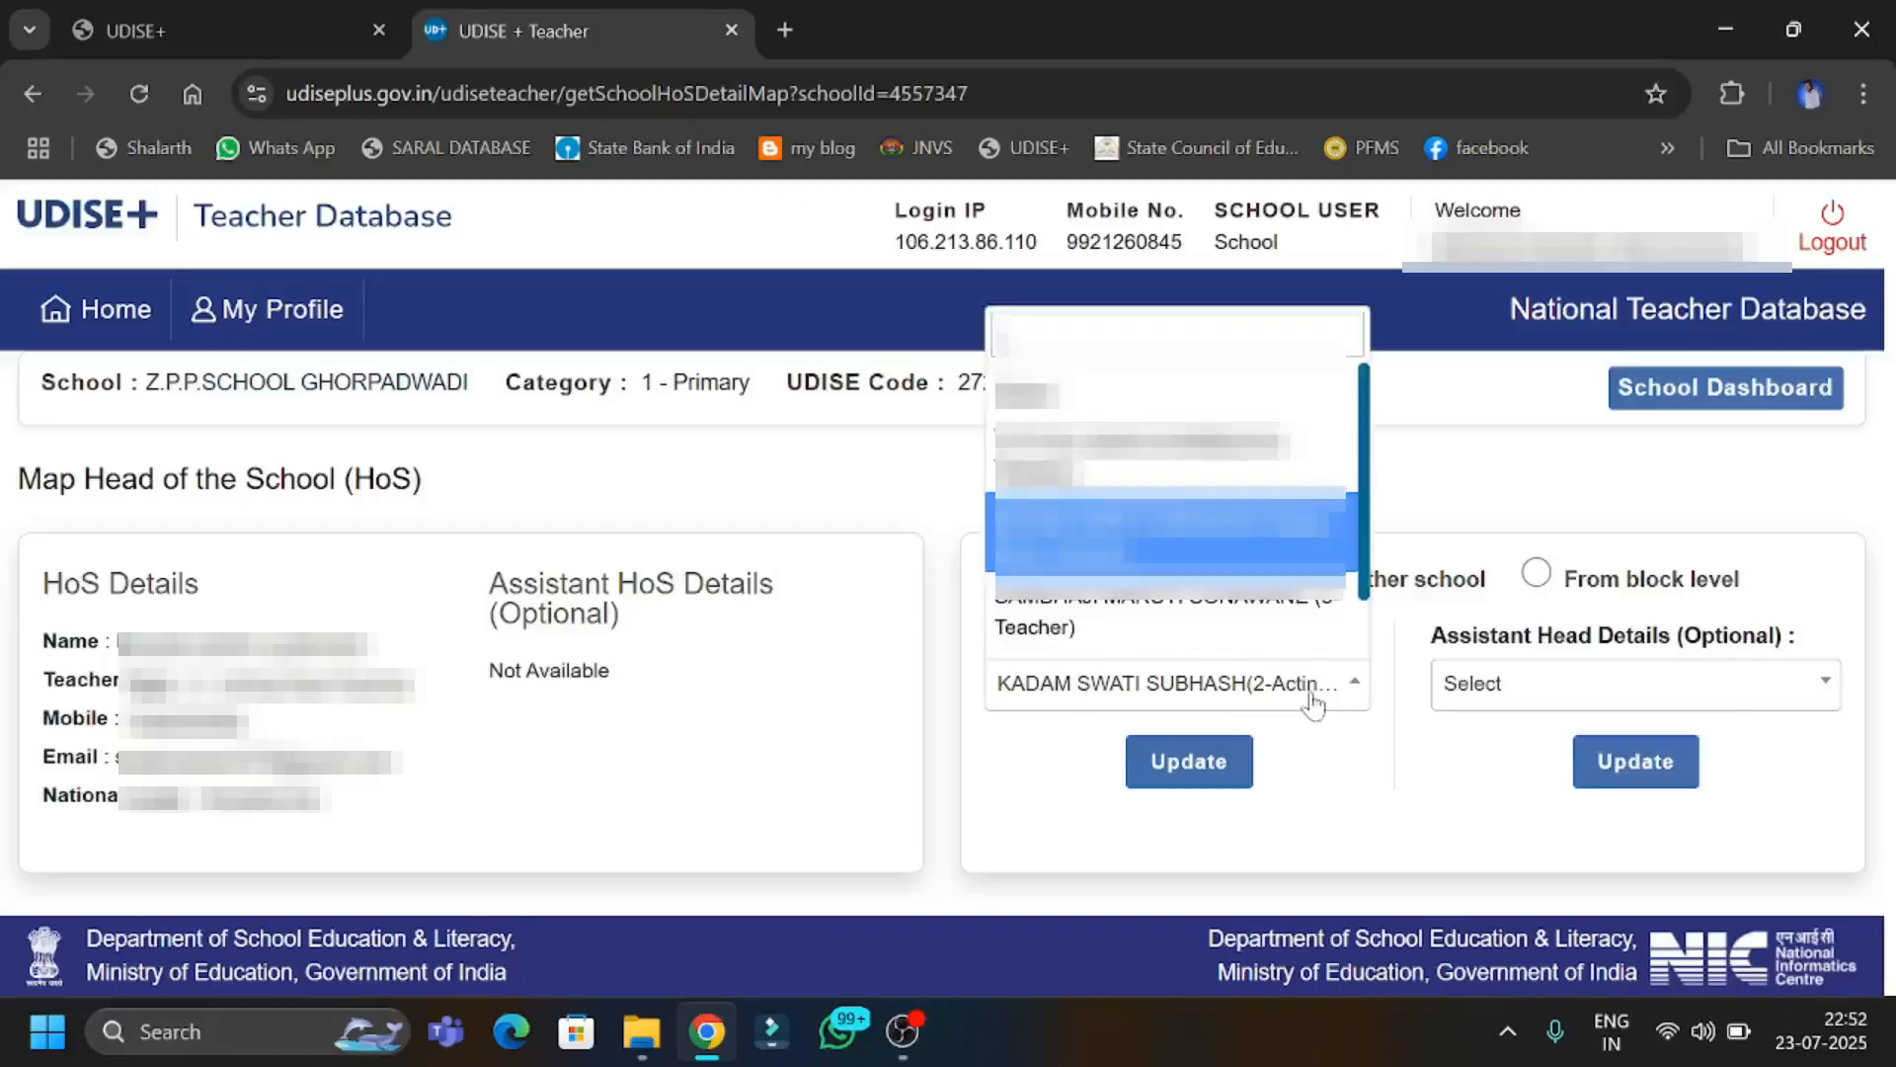
pyautogui.click(1313, 703)
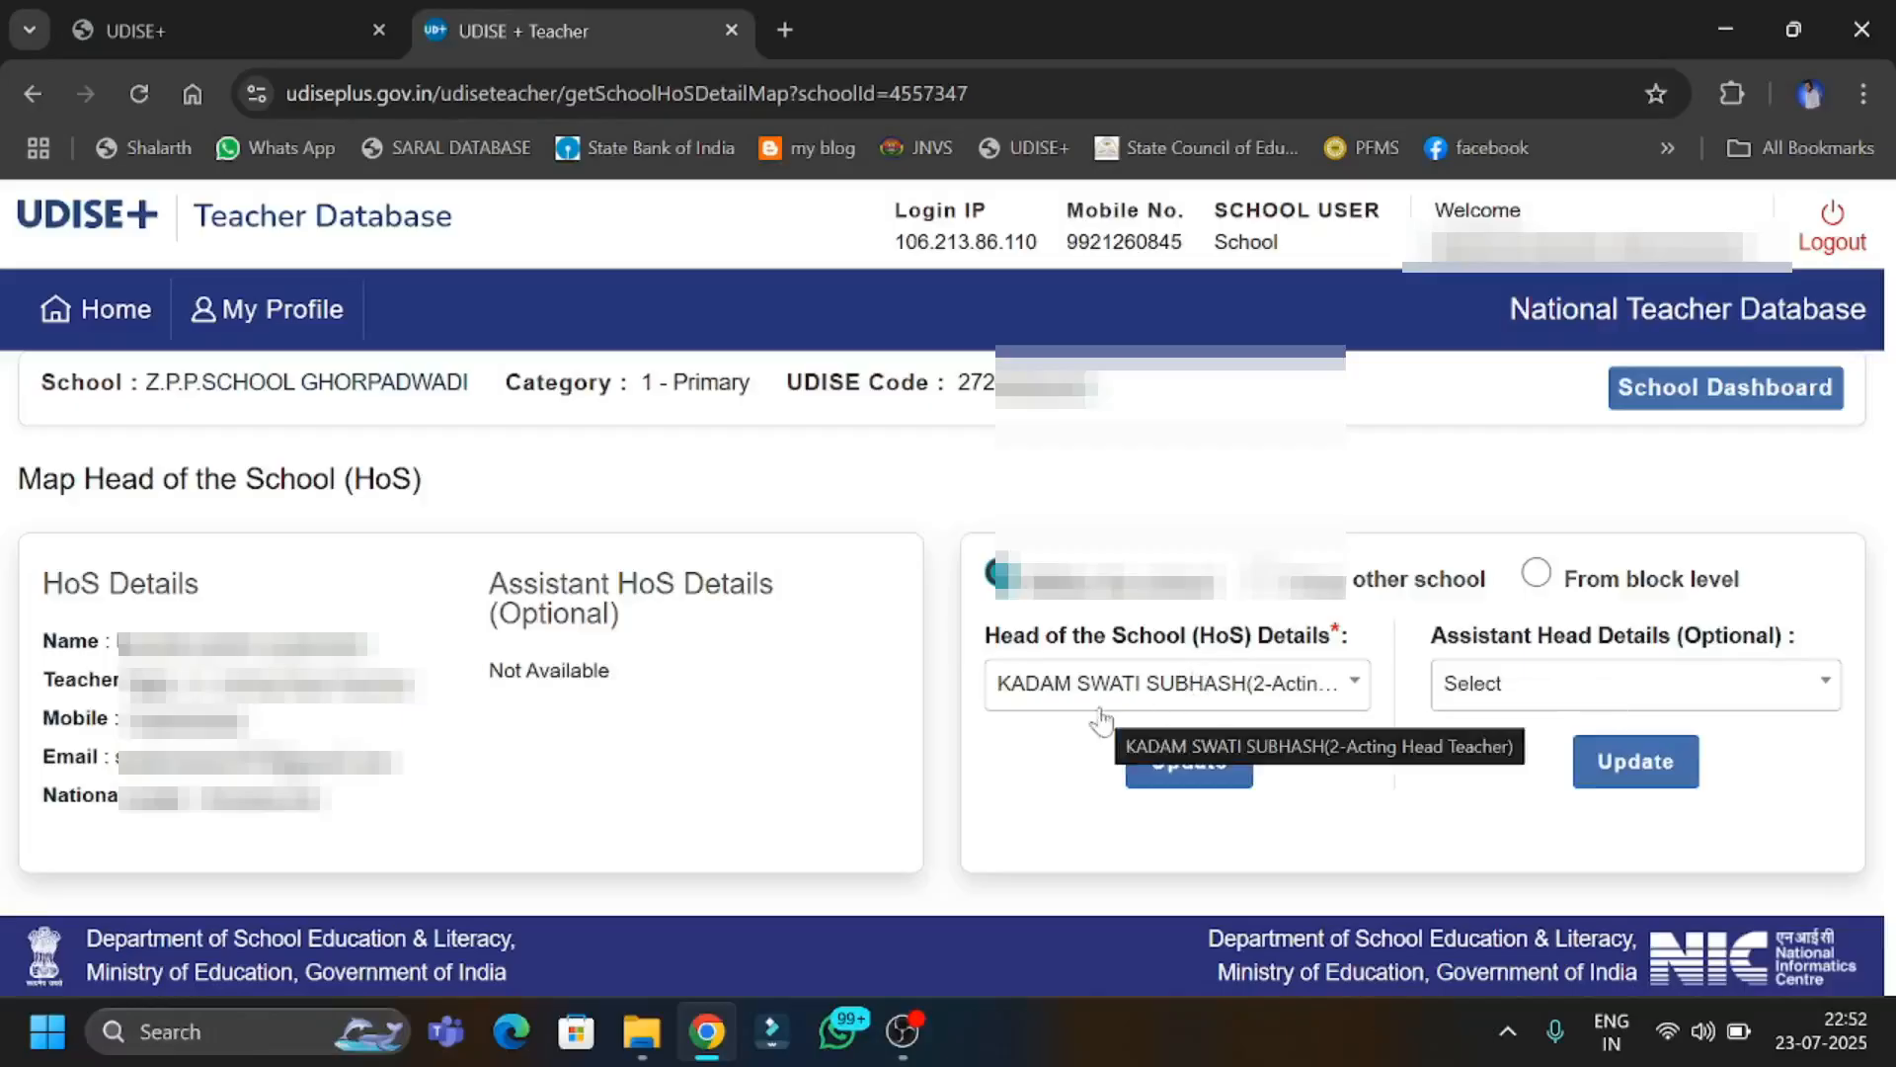
pyautogui.click(1529, 686)
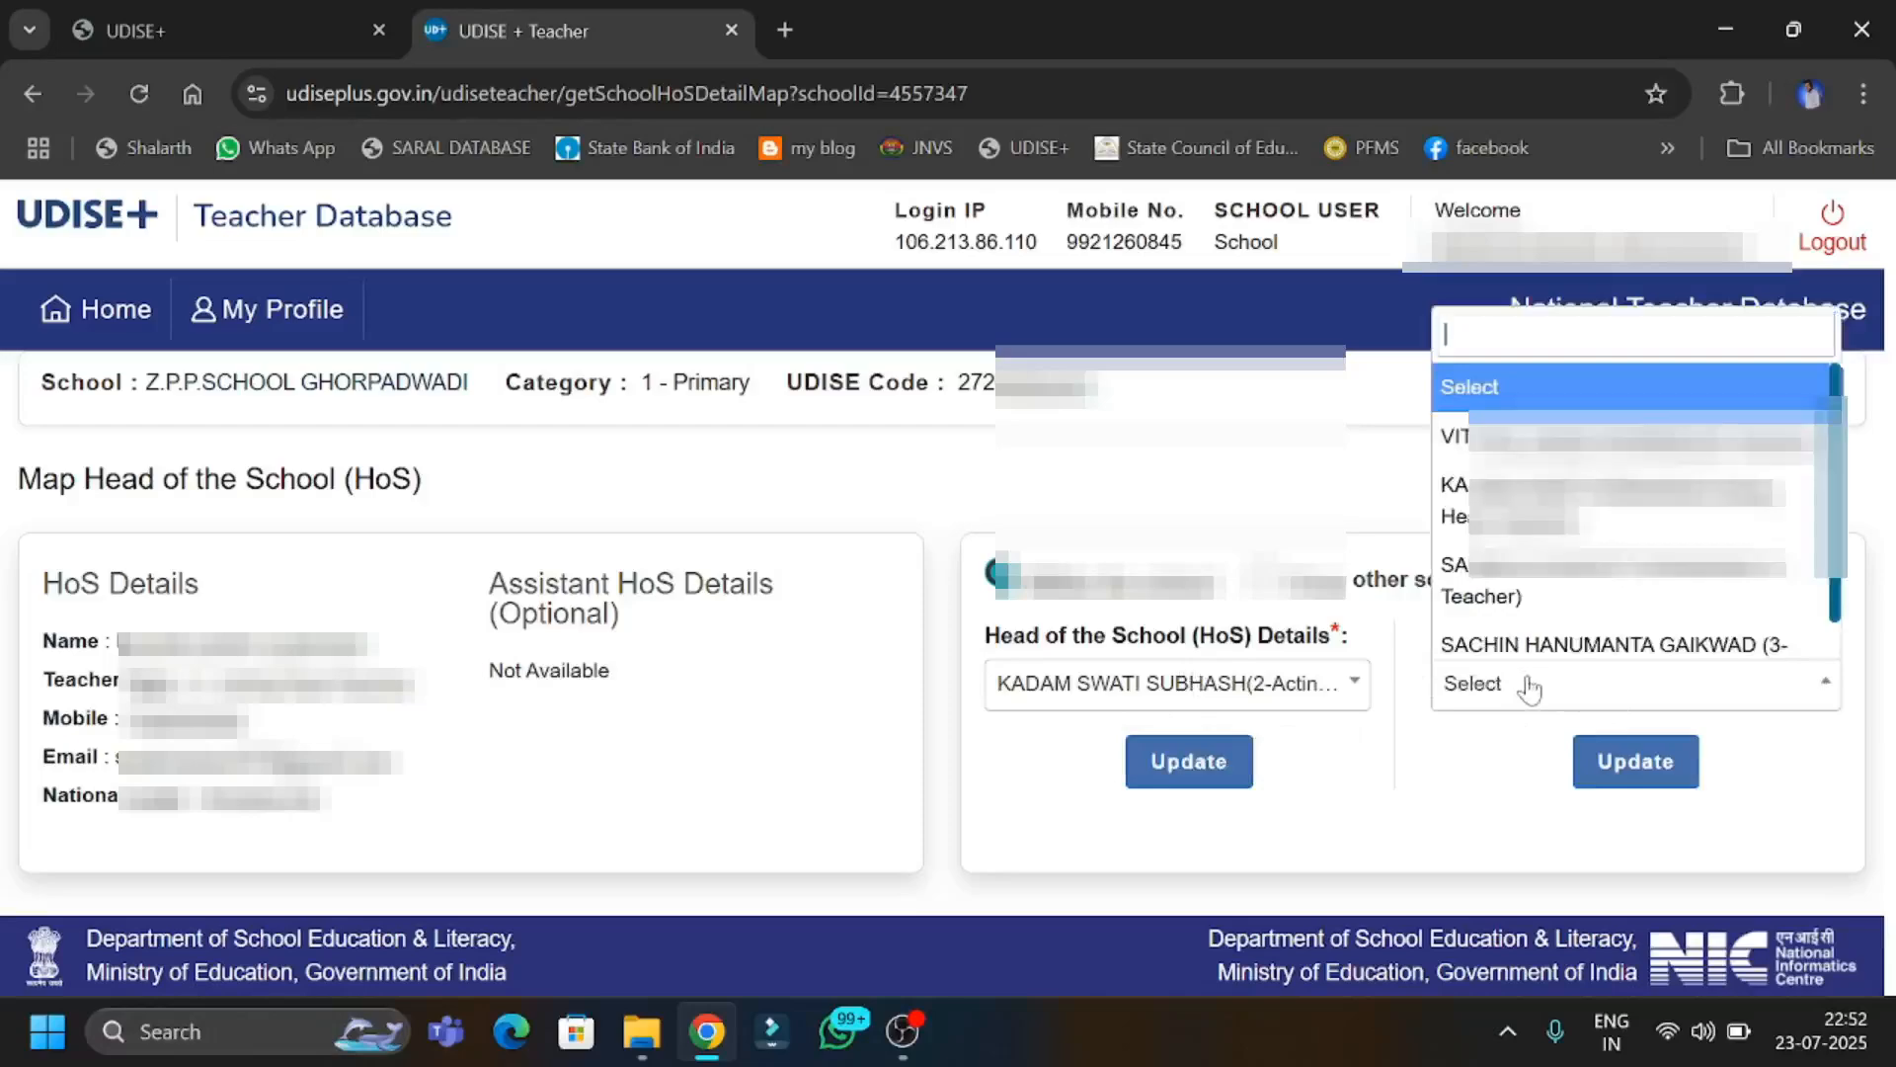
pyautogui.click(1529, 686)
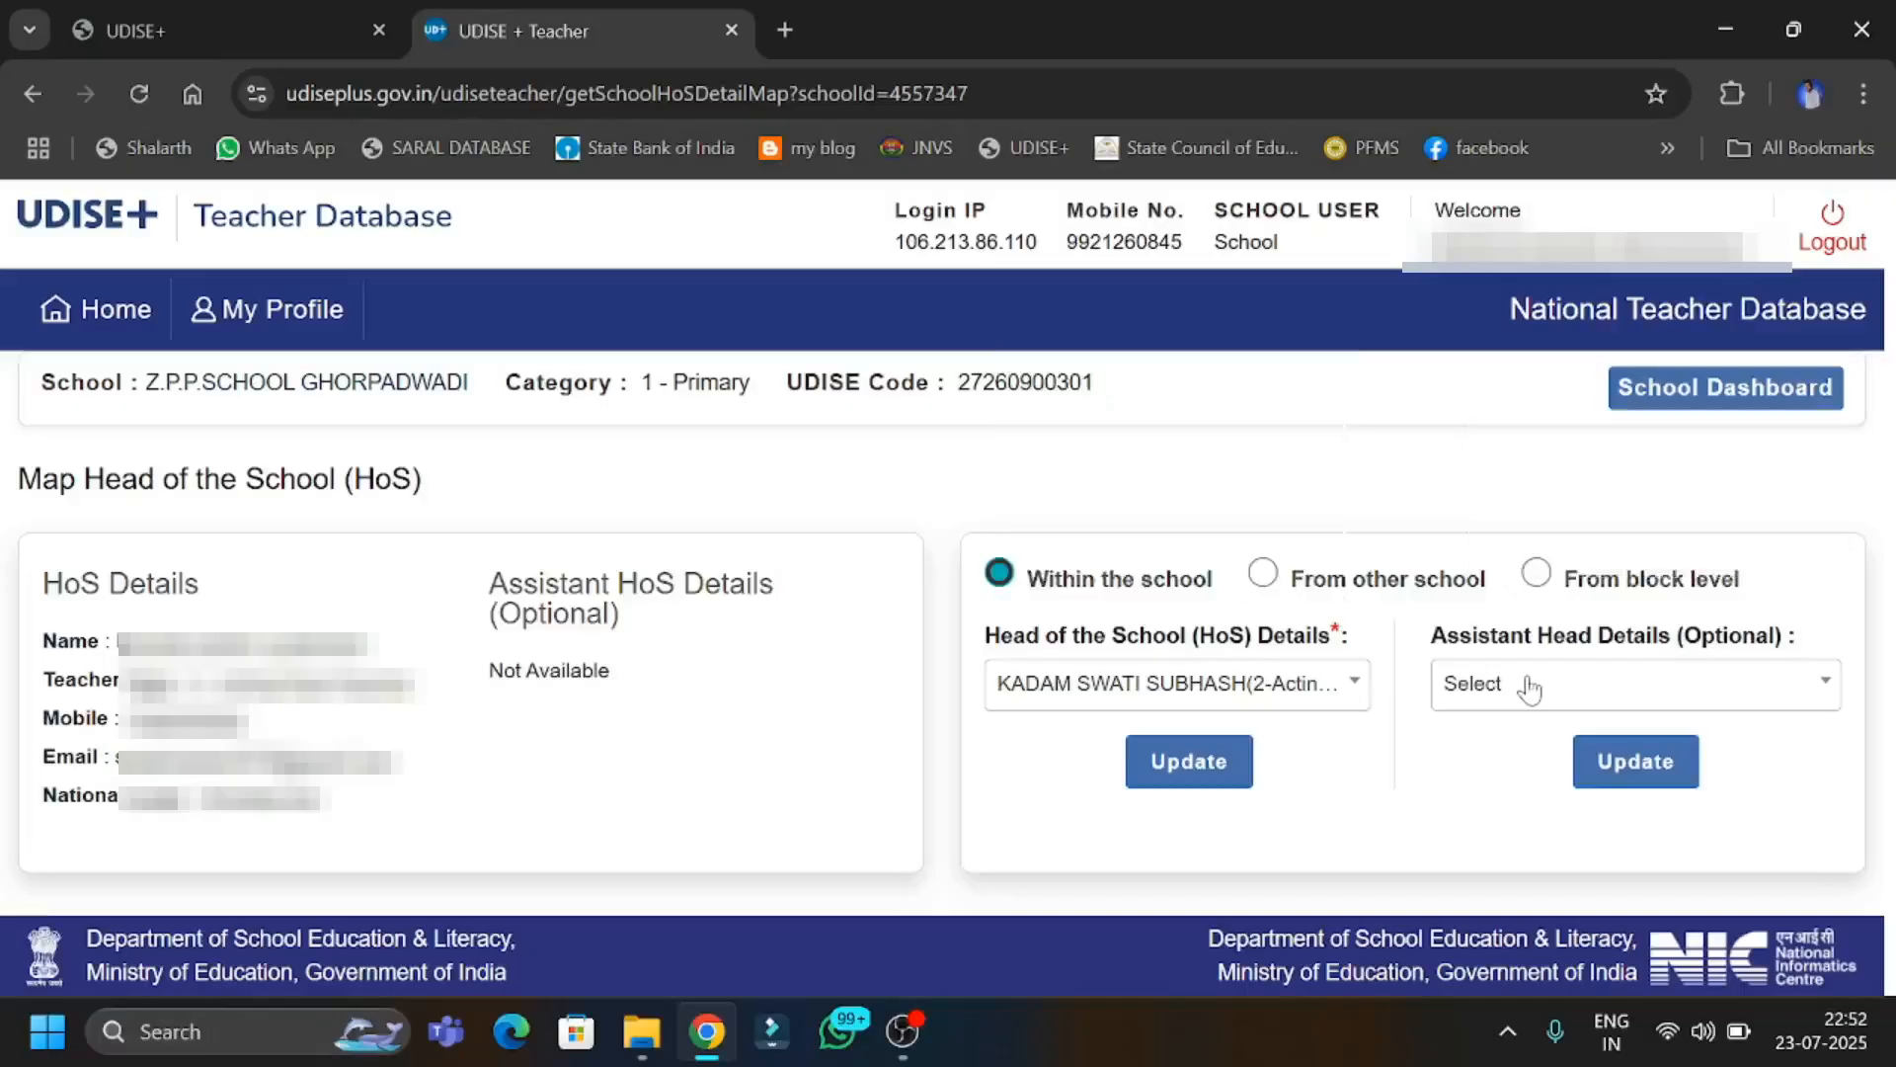
pyautogui.click(1173, 771)
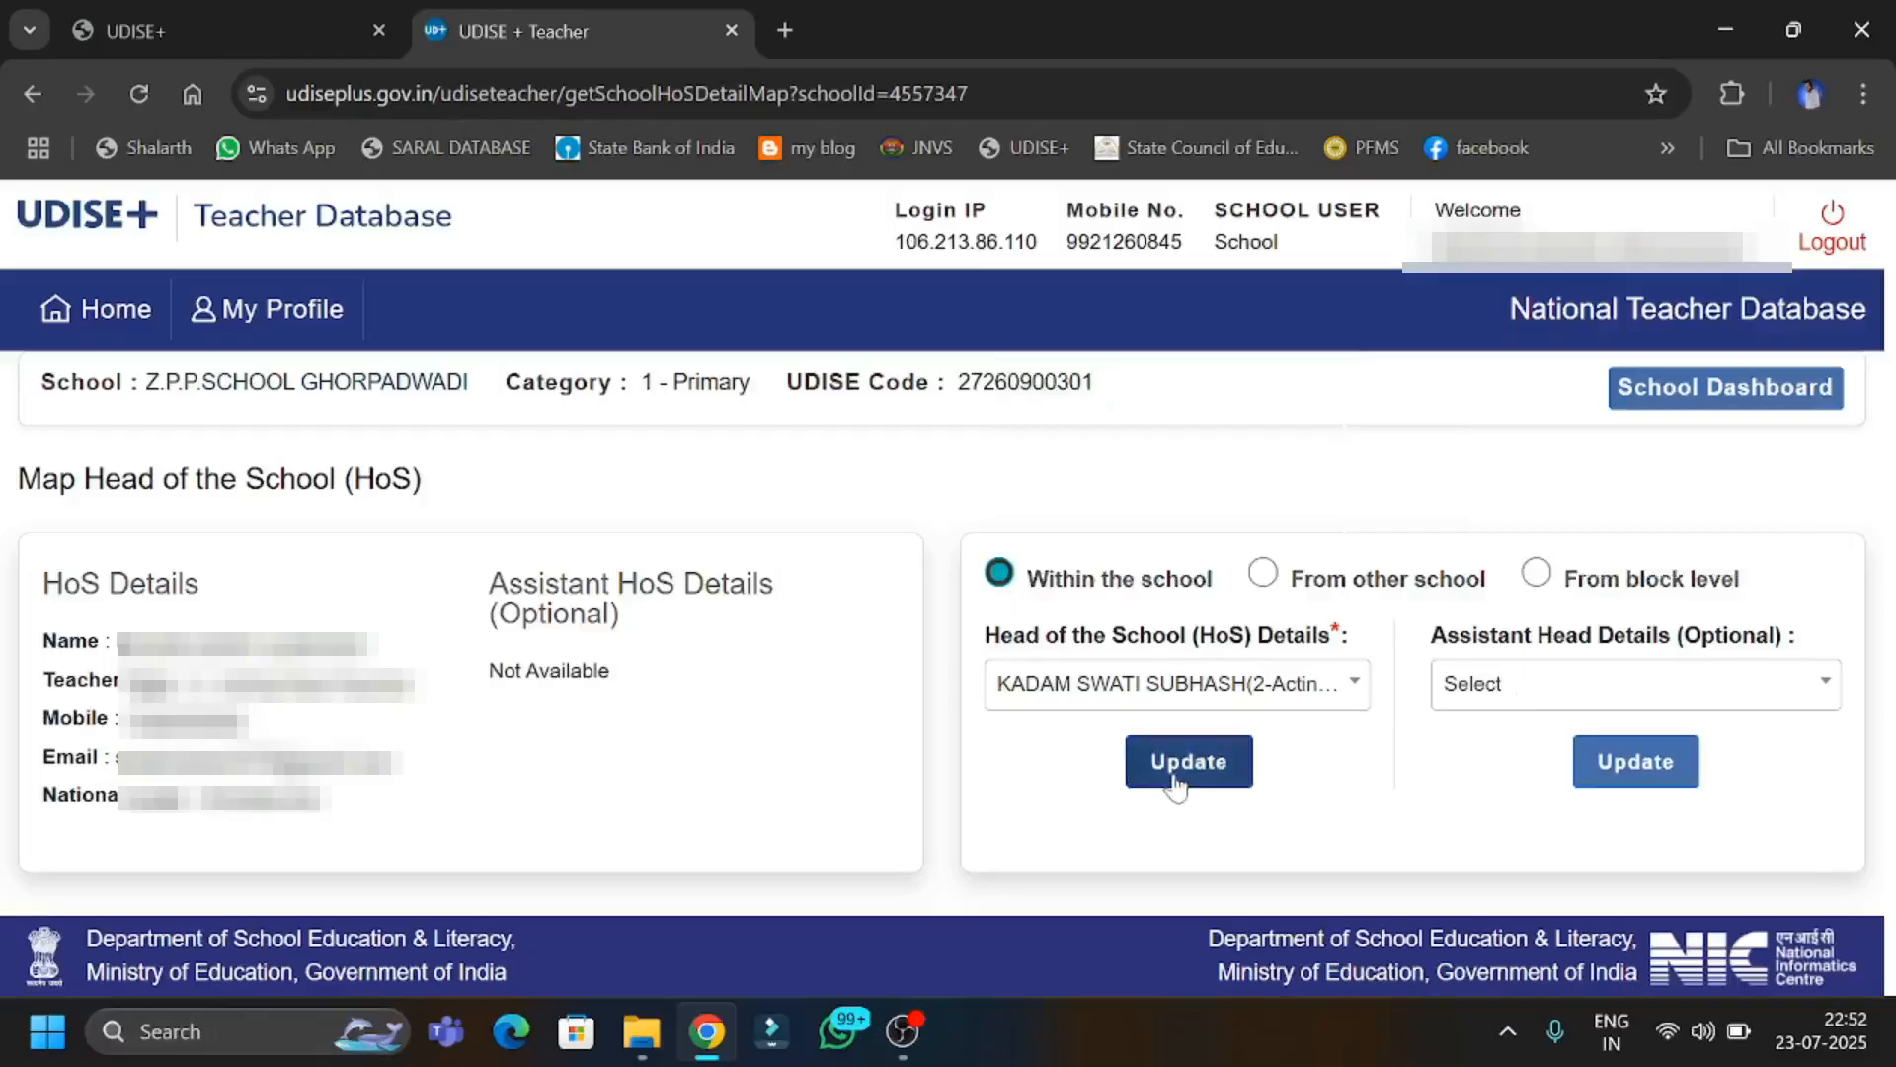
pyautogui.click(1215, 679)
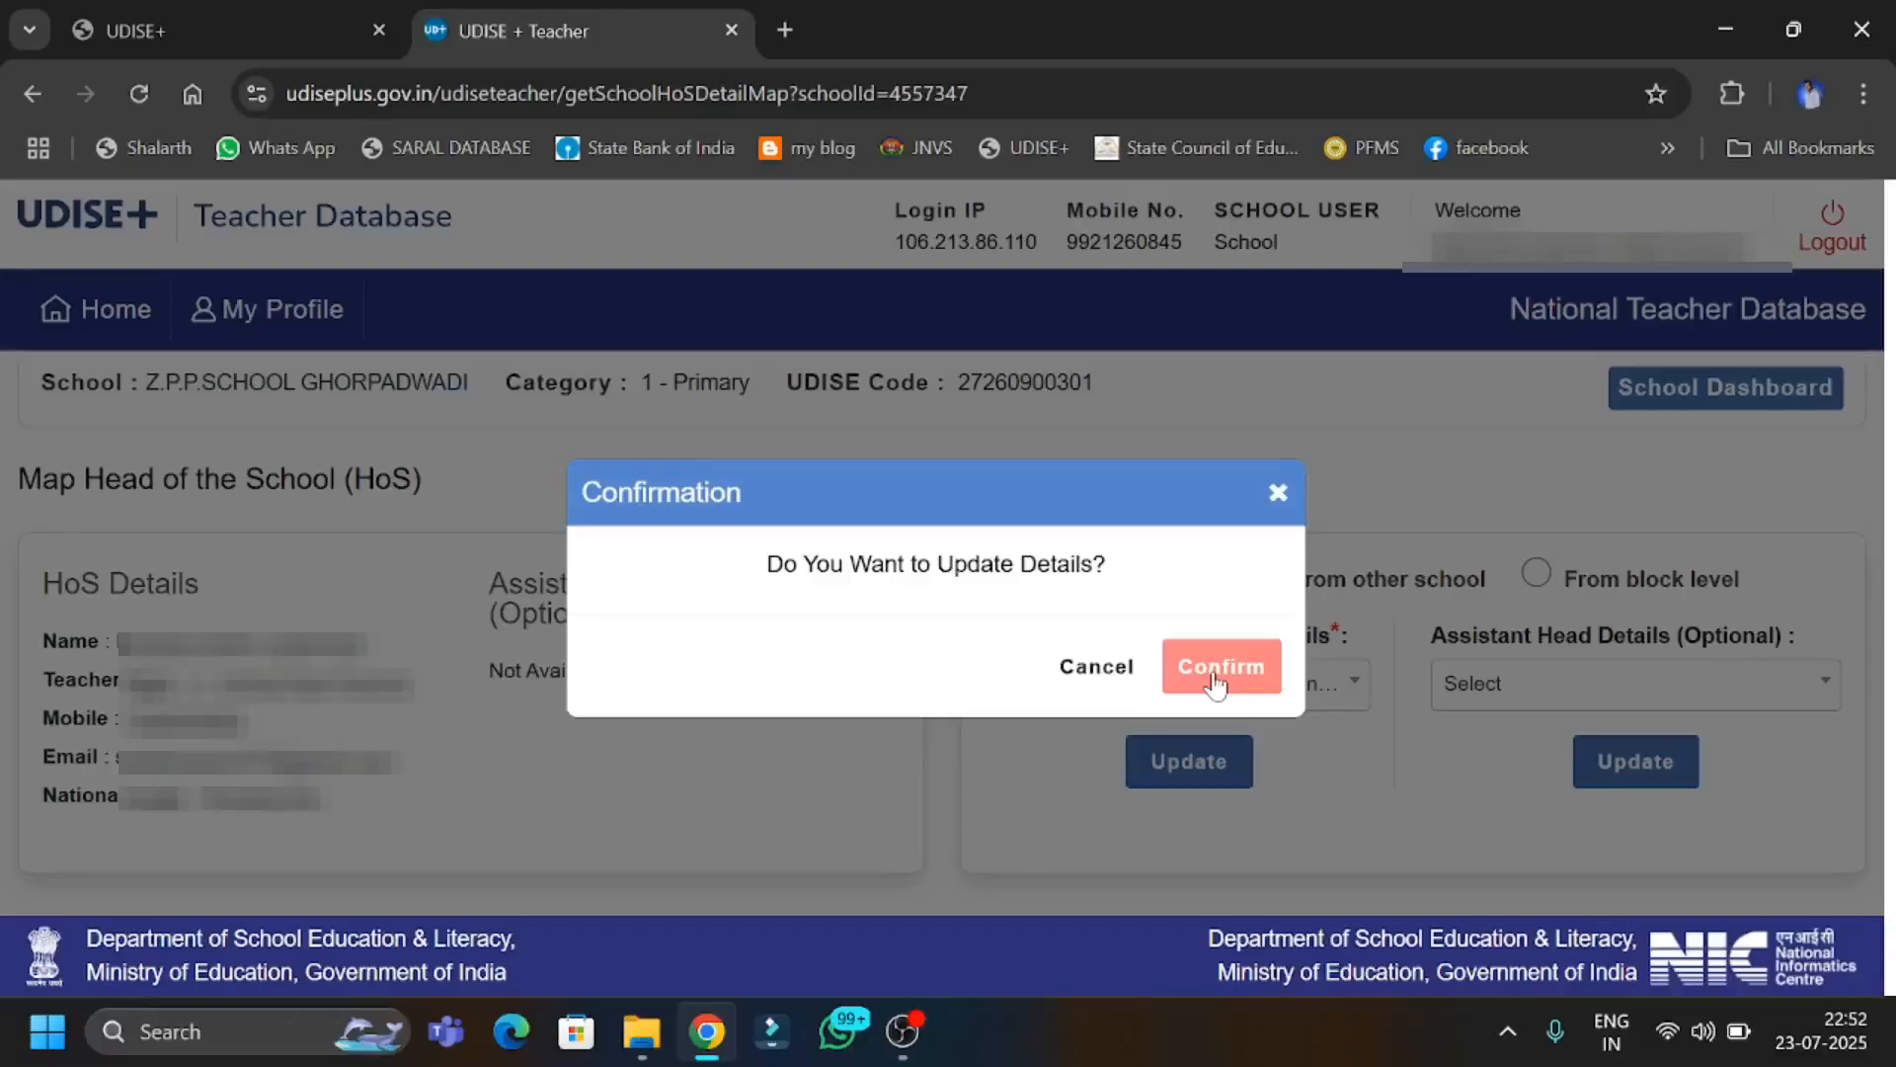
pyautogui.click(1215, 680)
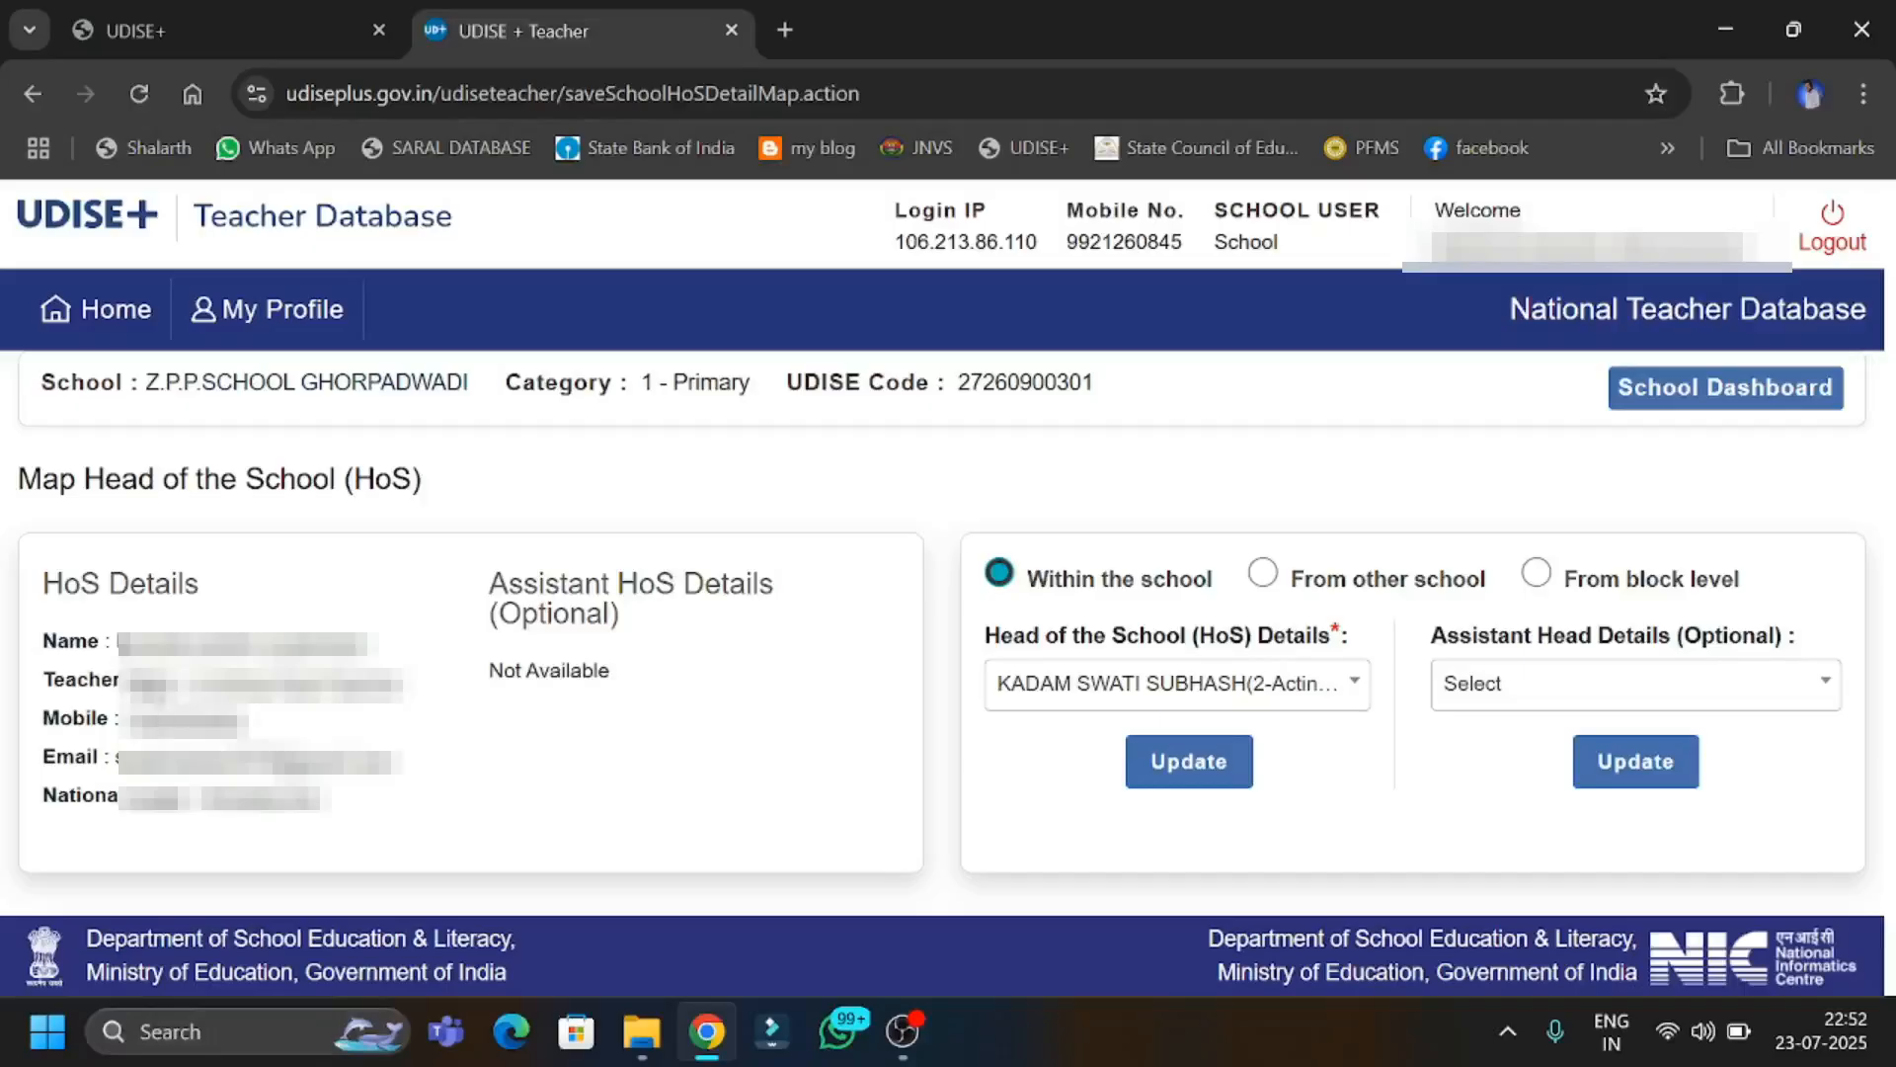
# Return to the School Dashboard, check the regular teaching staff count and open the list of incomplete teaching staff.
pyautogui.click(1686, 393)
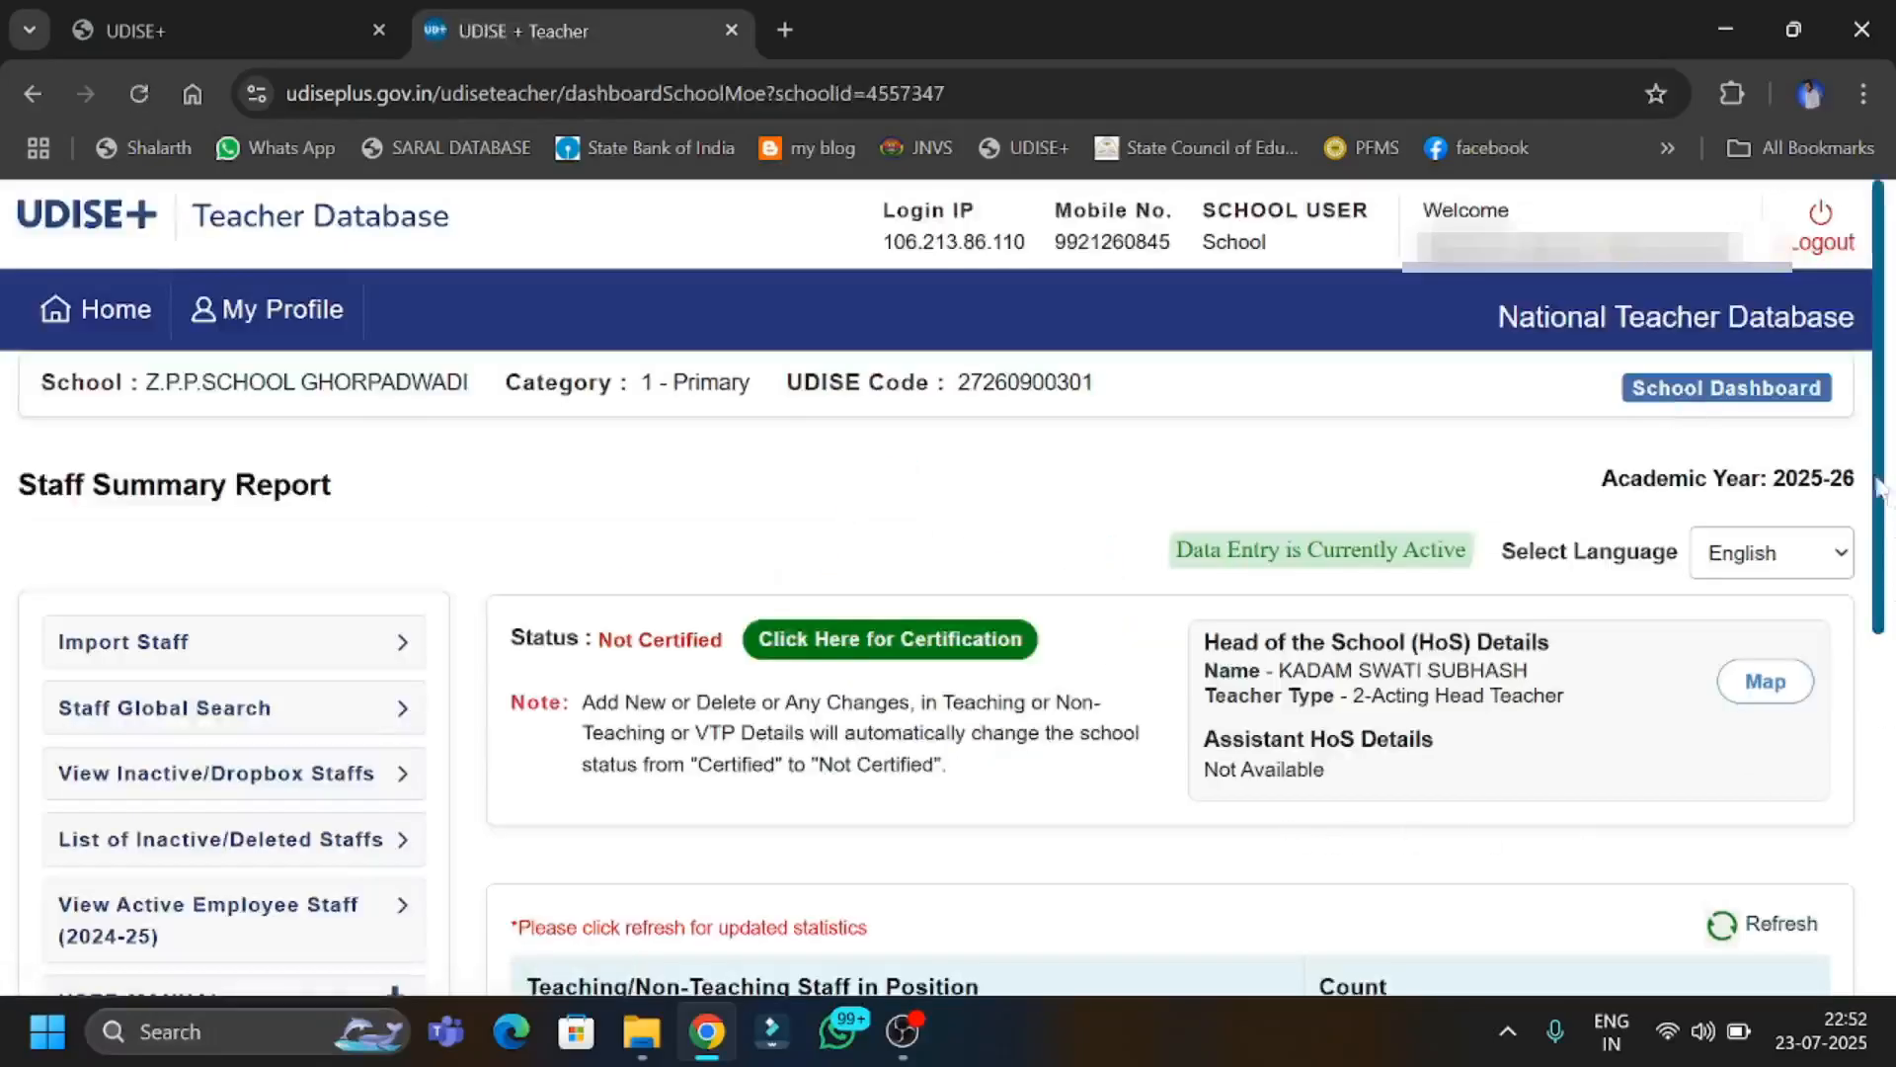
pyautogui.moveTo(1880, 466); pyautogui.dragTo(1817, 819)
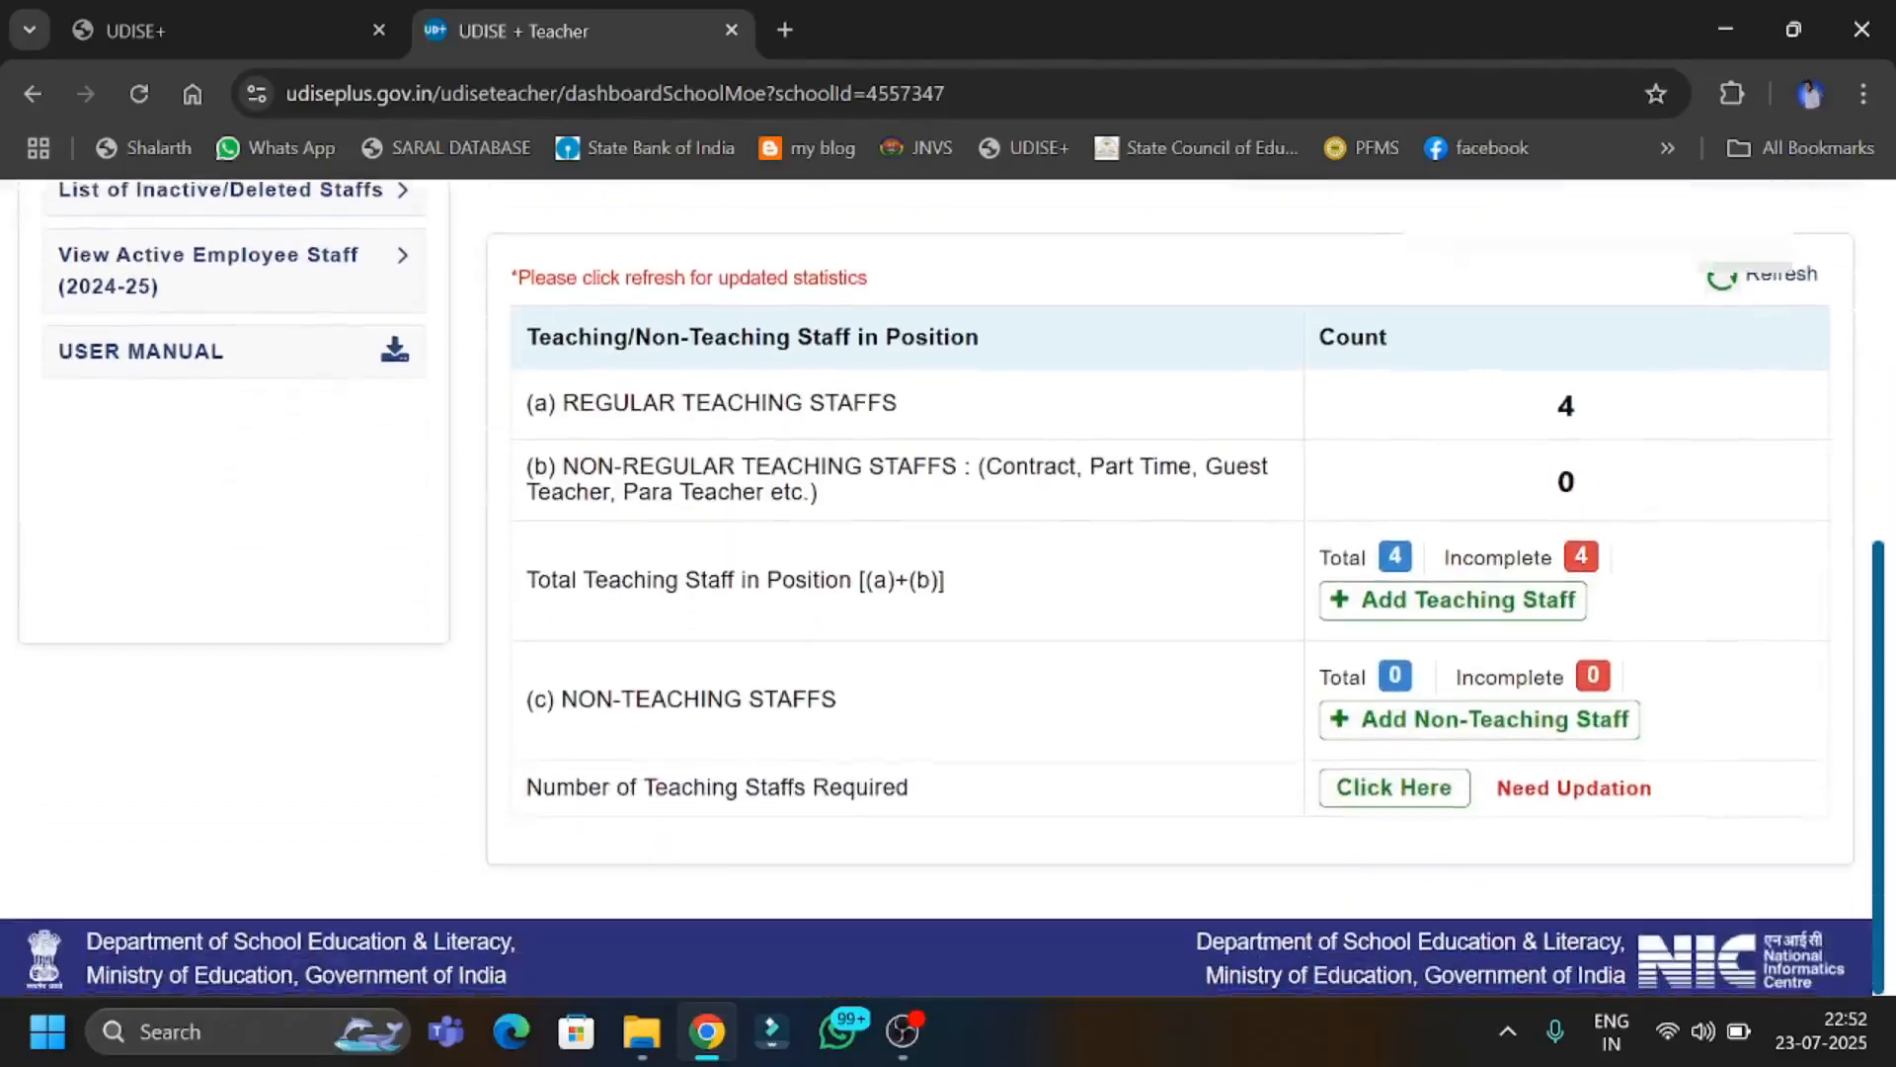
pyautogui.doubleClick(1555, 408)
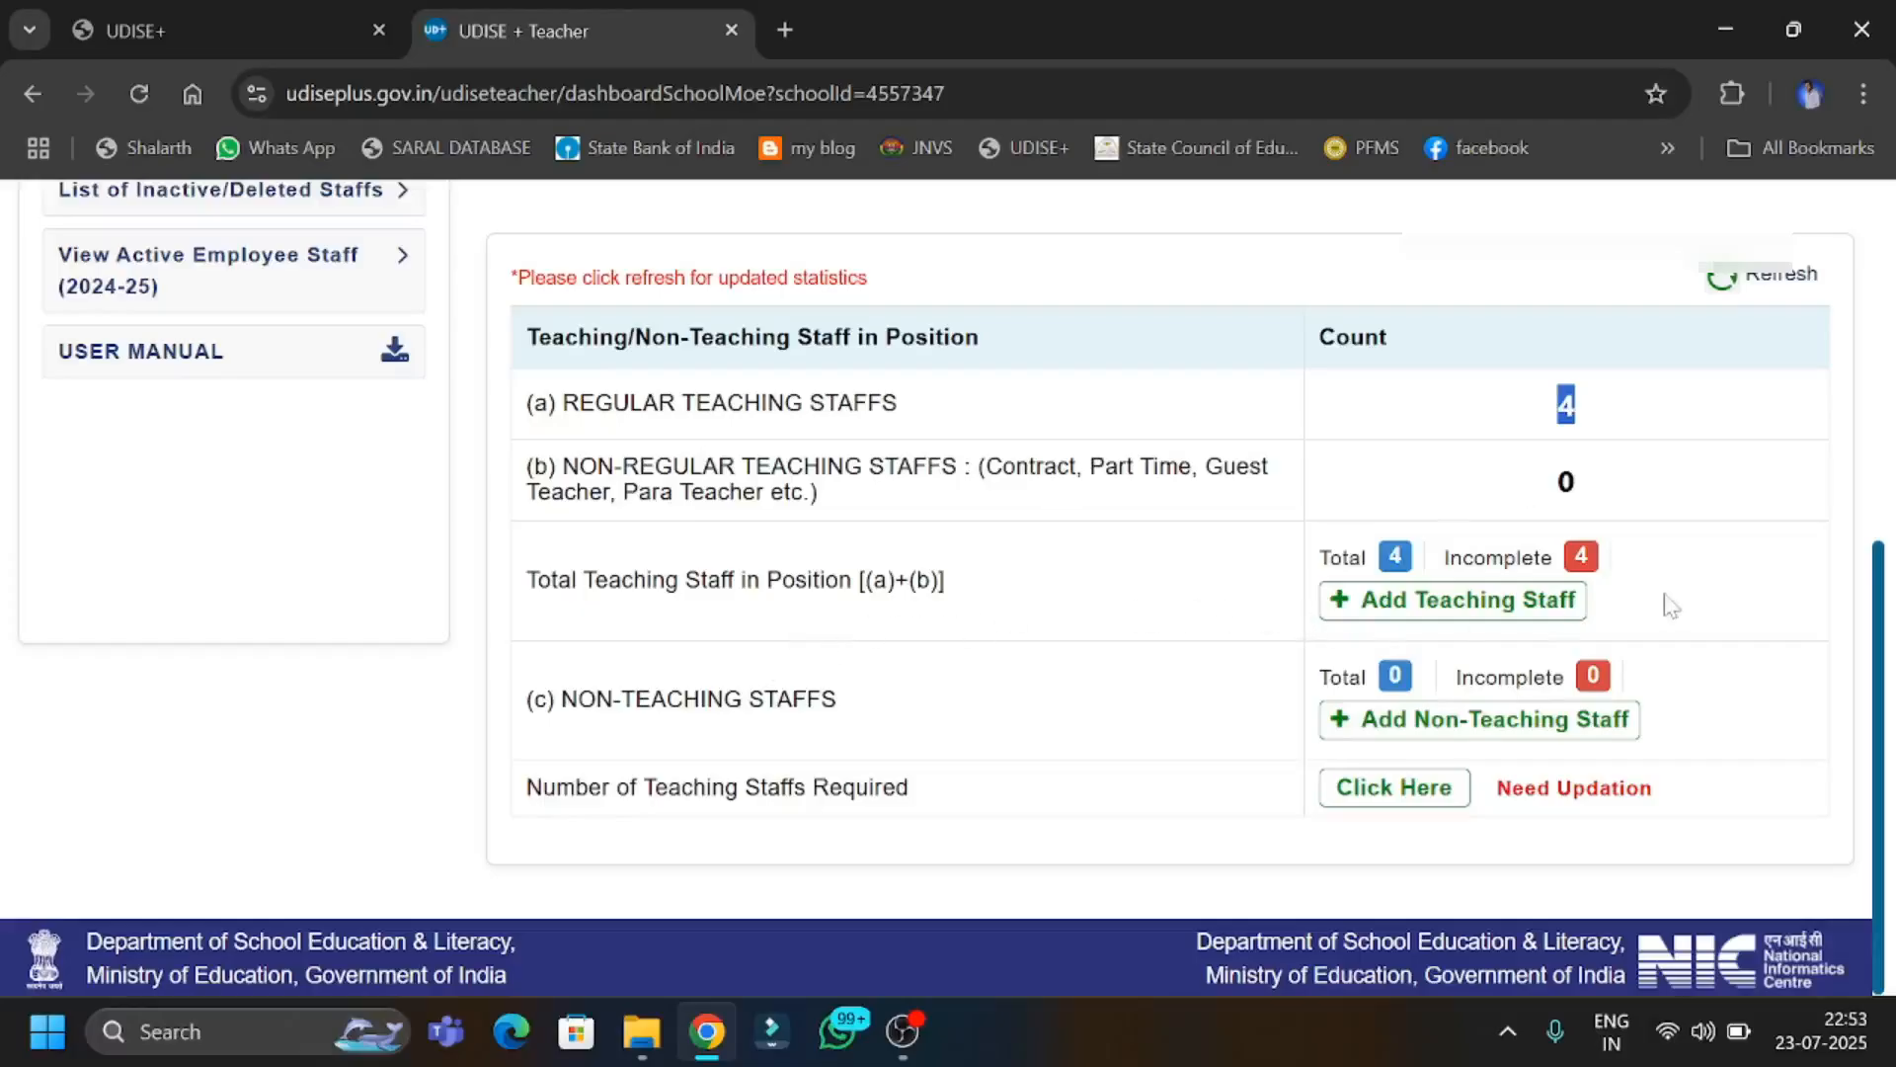
pyautogui.click(1205, 582)
pyautogui.click(1581, 559)
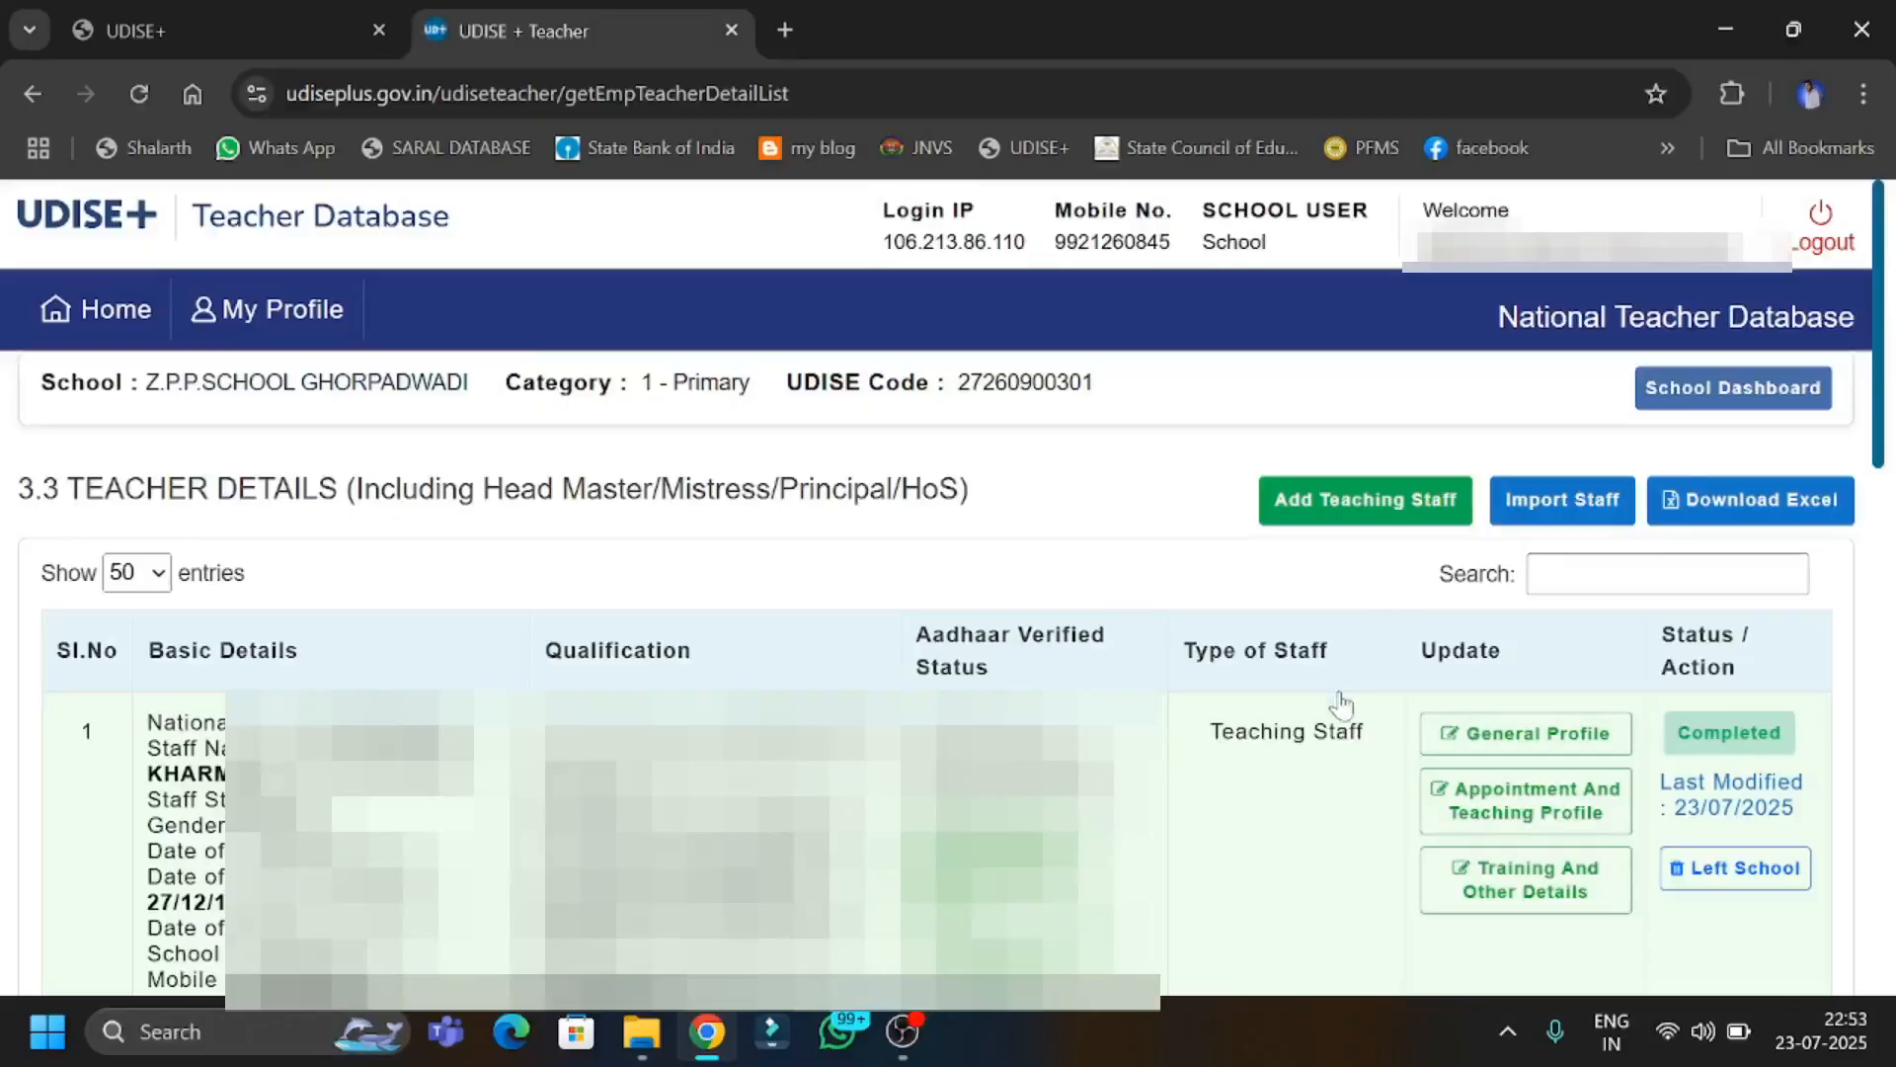
# Look through the teacher details list and open the General Profile of the incomplete fourth staff entry.
pyautogui.scroll(-13, 1329, 720)
pyautogui.scroll(-2, 1343, 702)
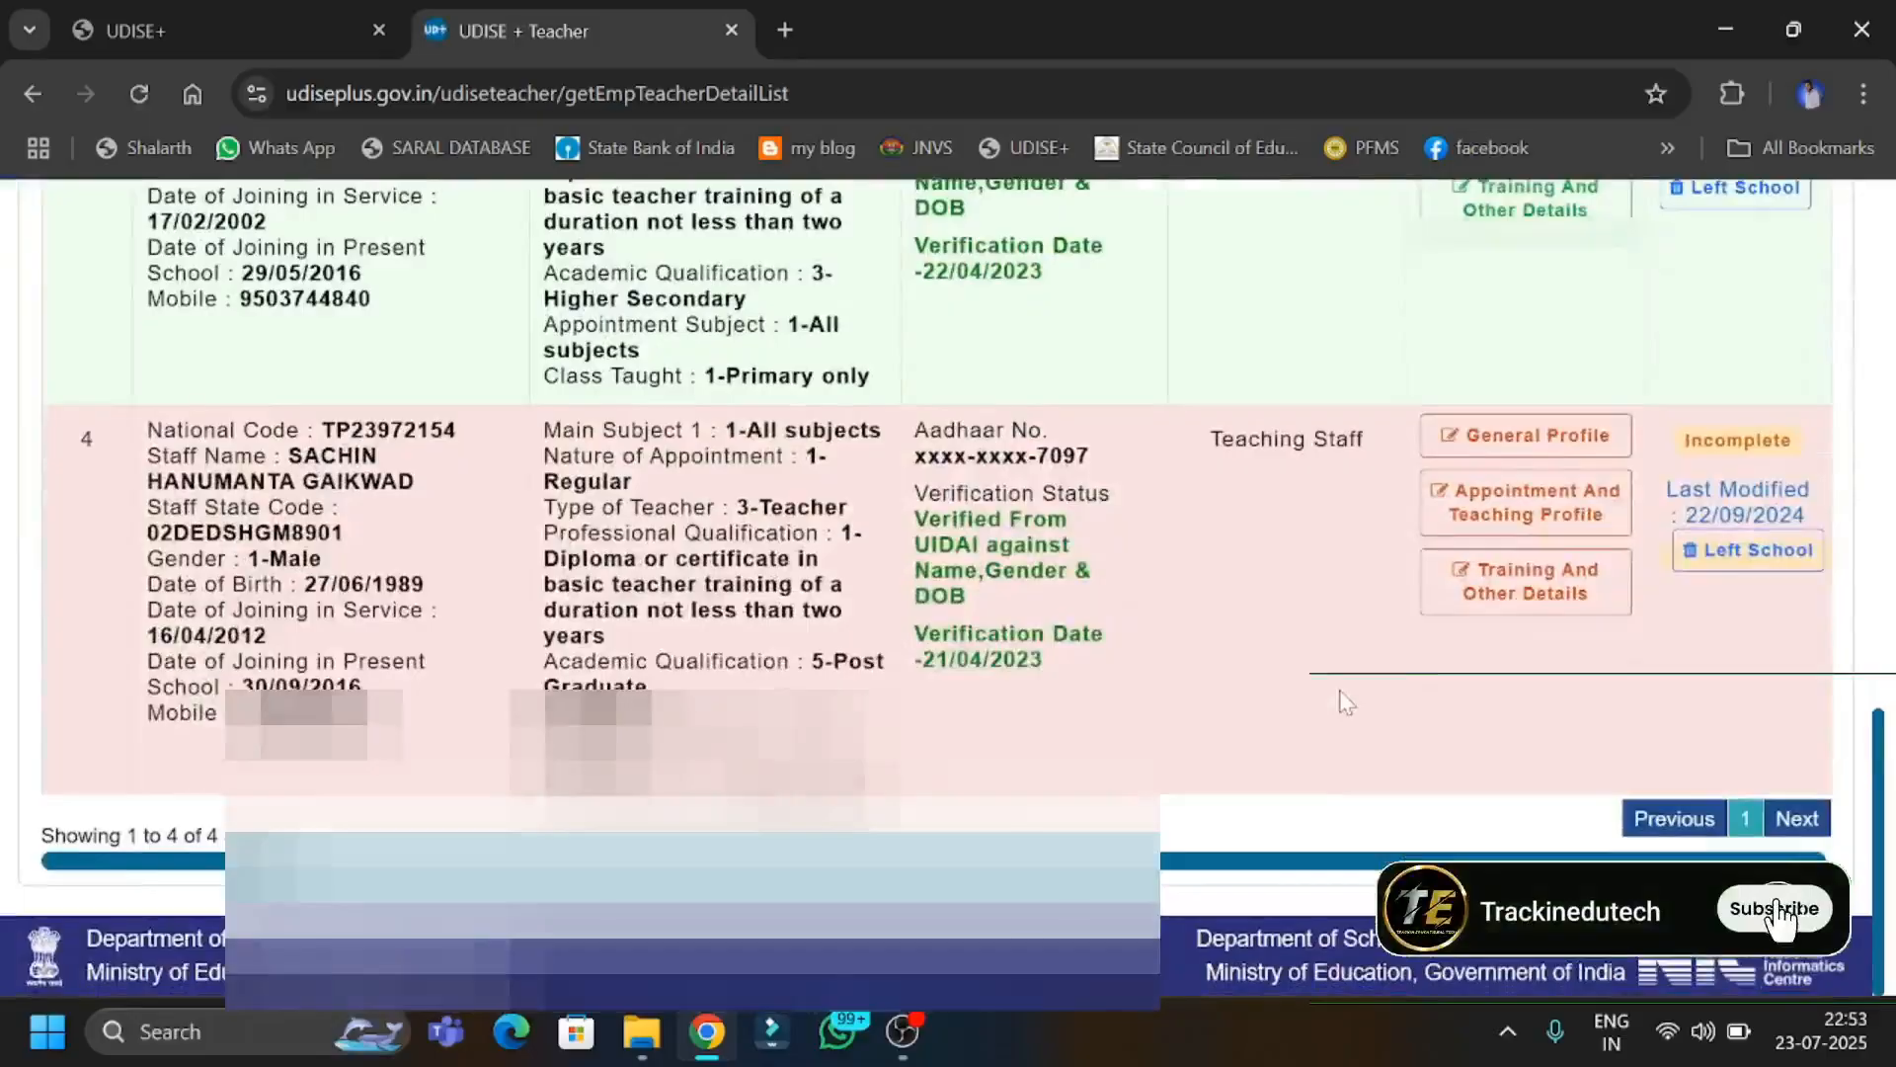
pyautogui.scroll(12, 1346, 699)
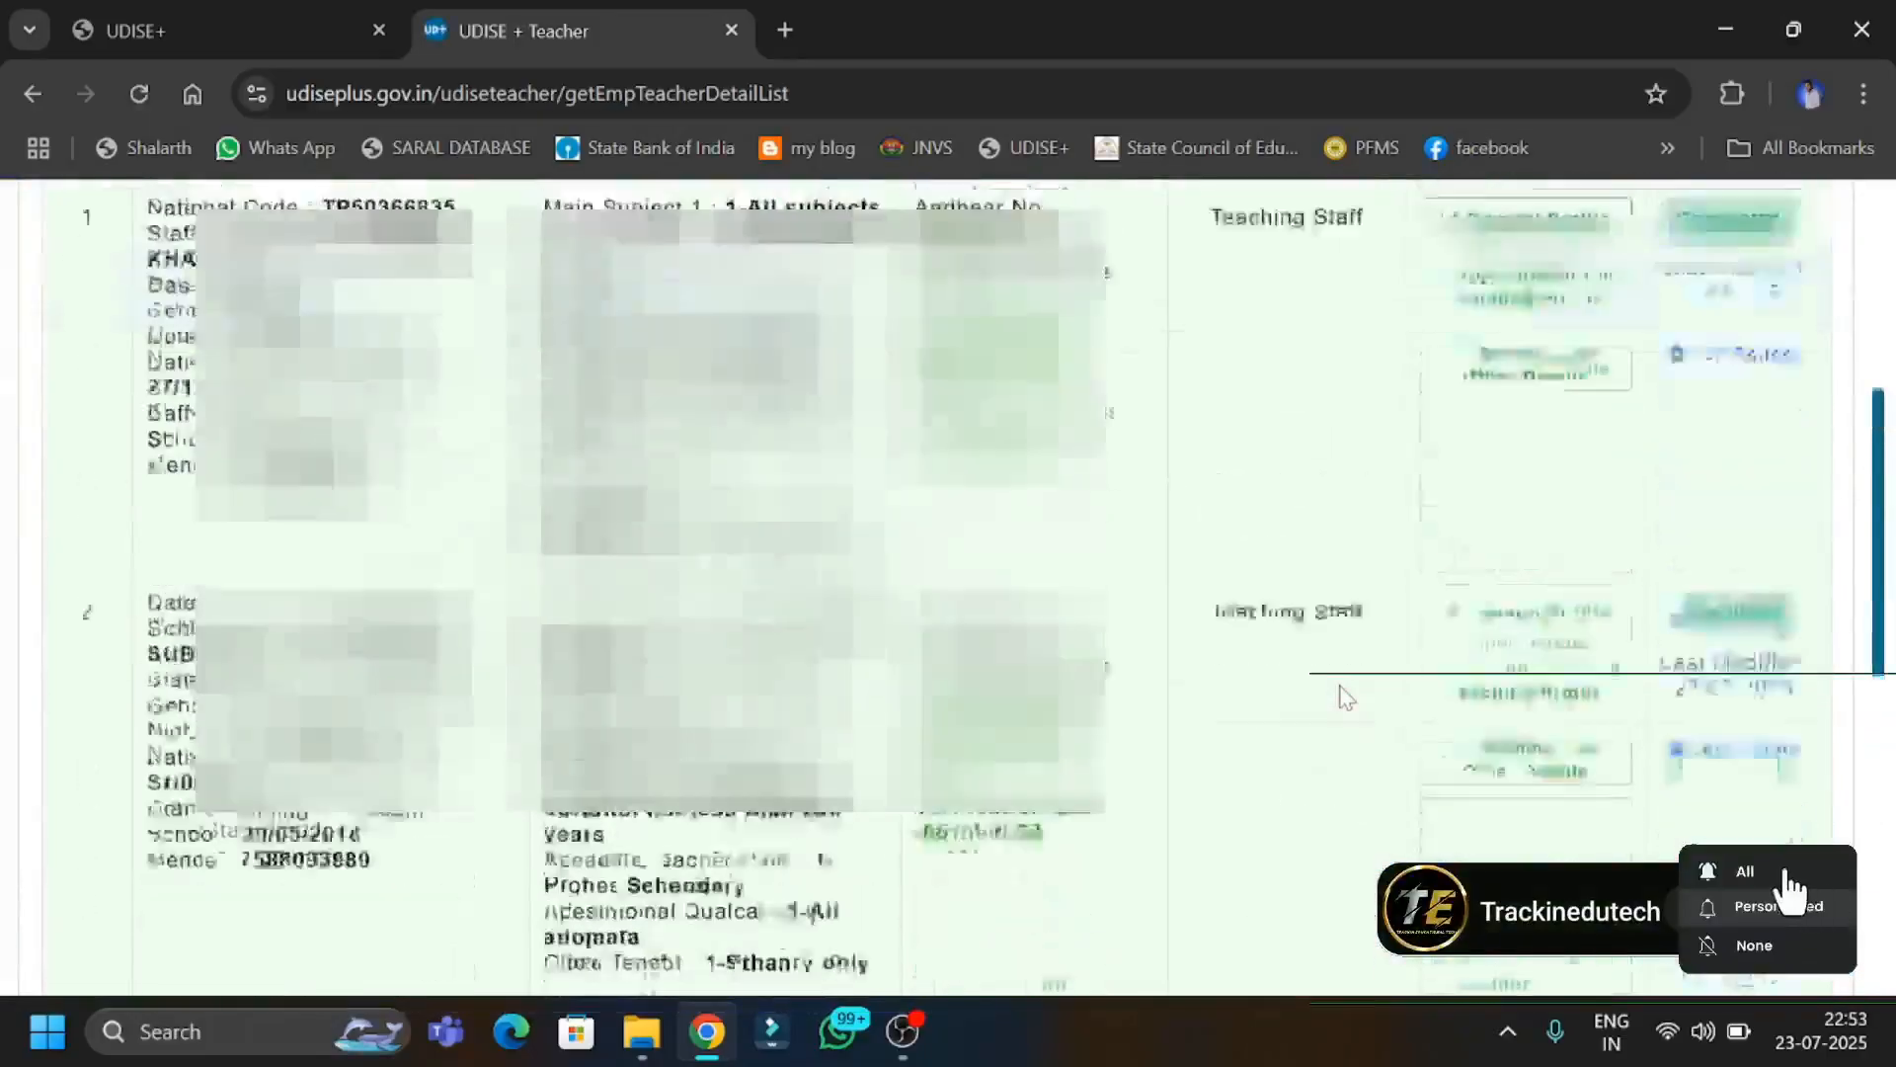
pyautogui.scroll(-6, 1346, 697)
pyautogui.scroll(-5, 1346, 697)
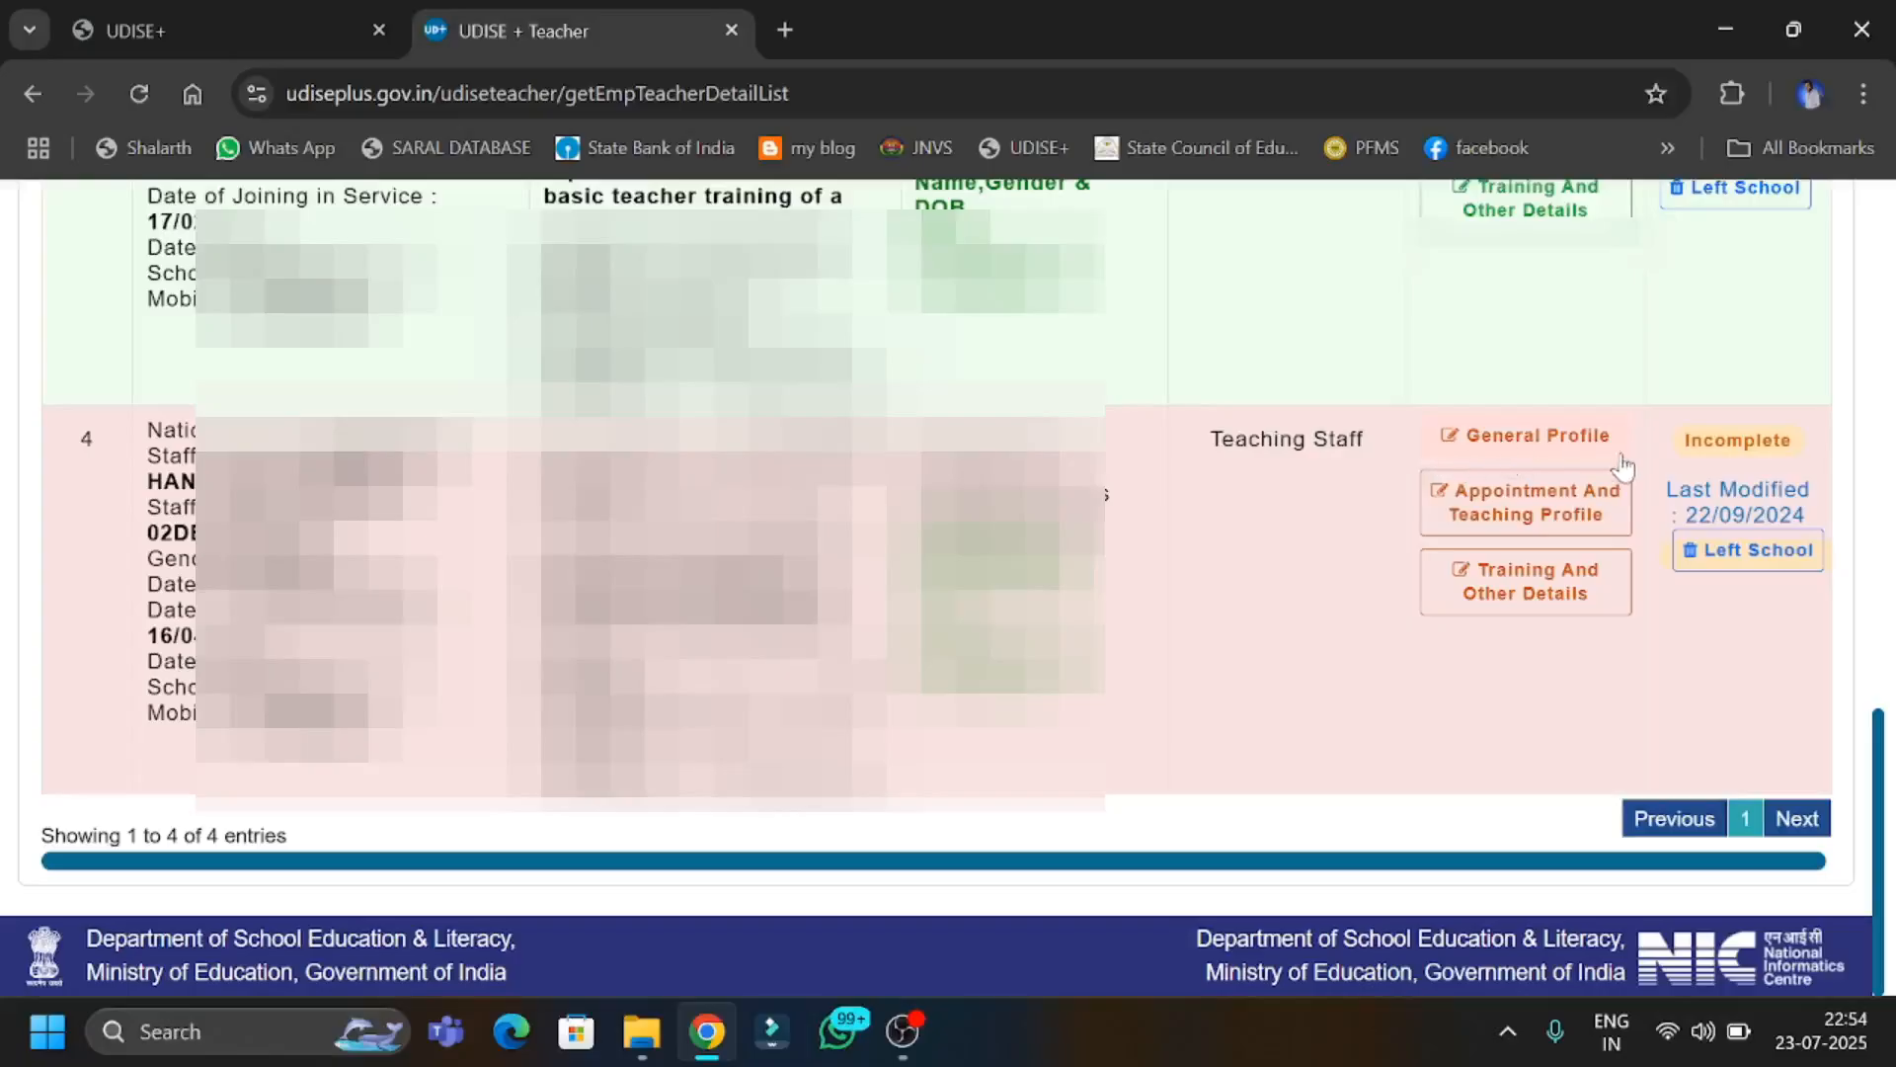
pyautogui.click(1475, 441)
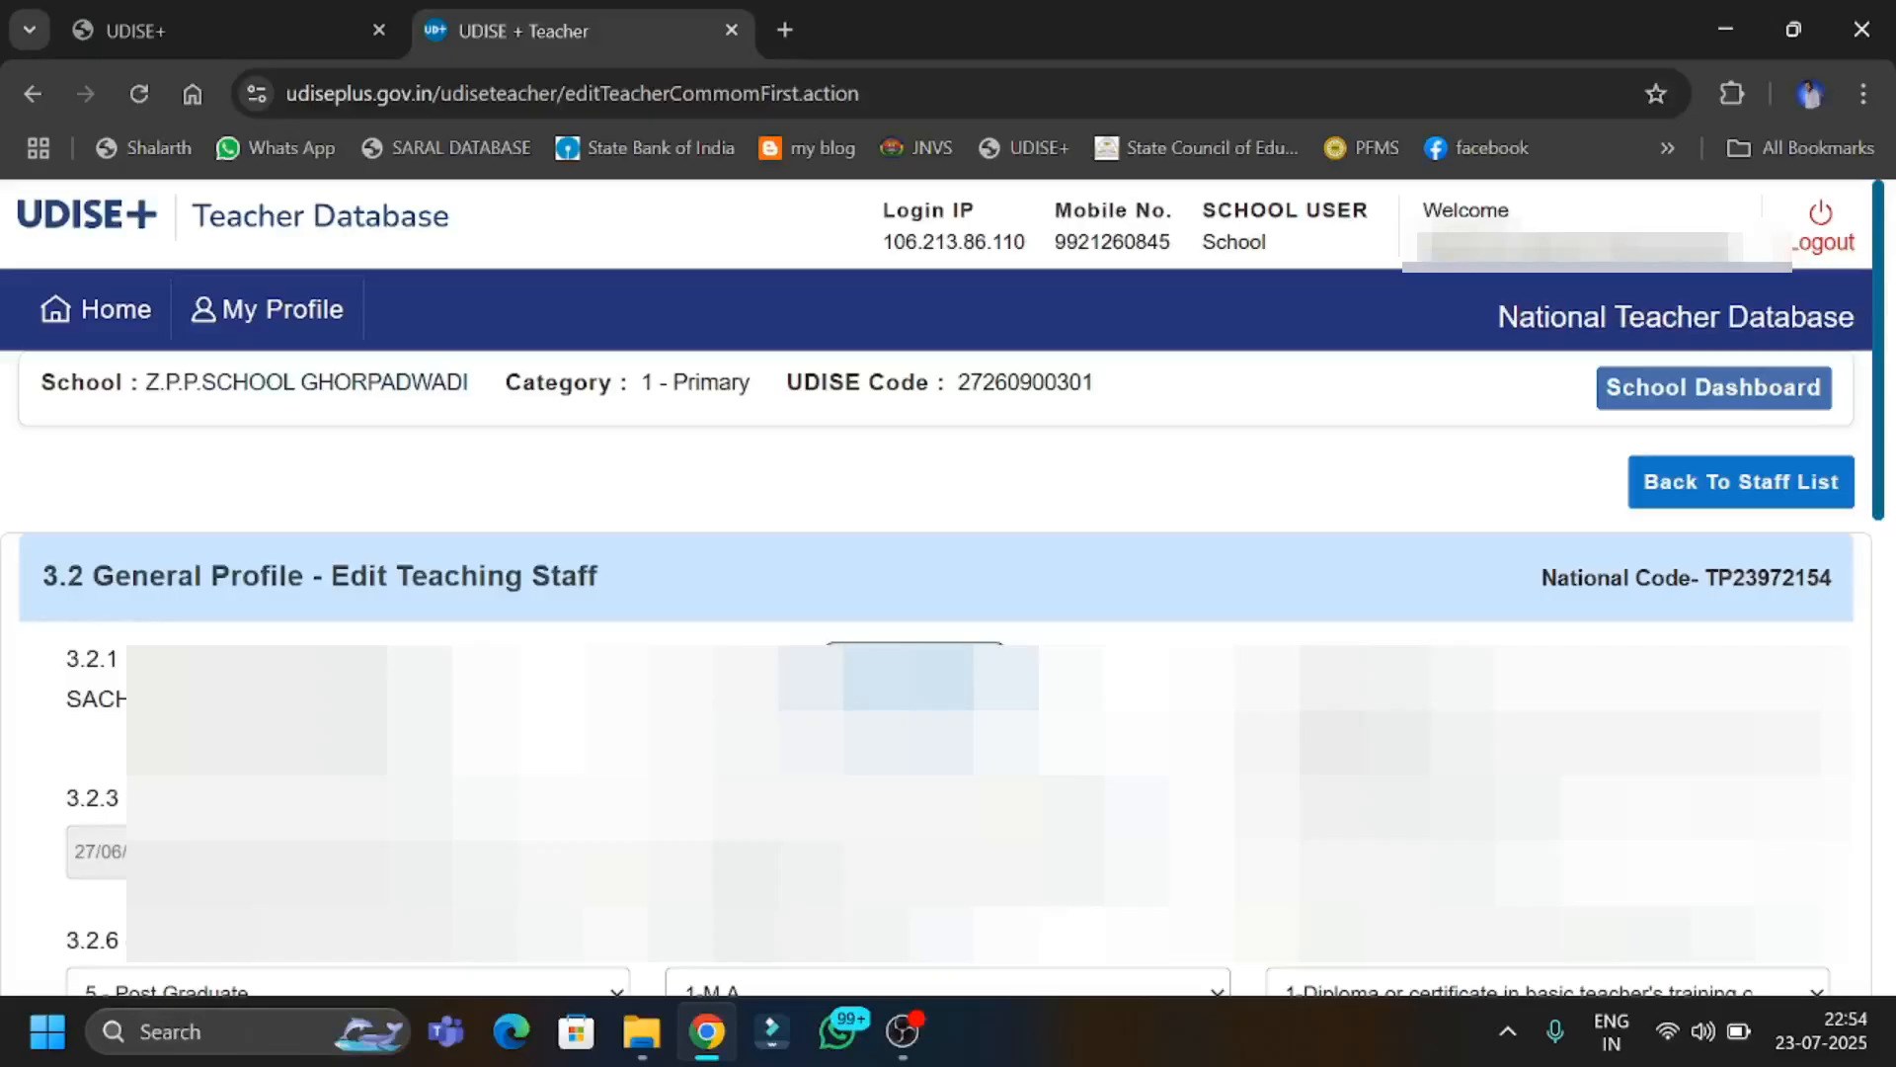
# Review and update the teacher's General Profile, followed by the Appointment and Teaching Profile, using the details already filled in.
pyautogui.scroll(-8, 948, 587)
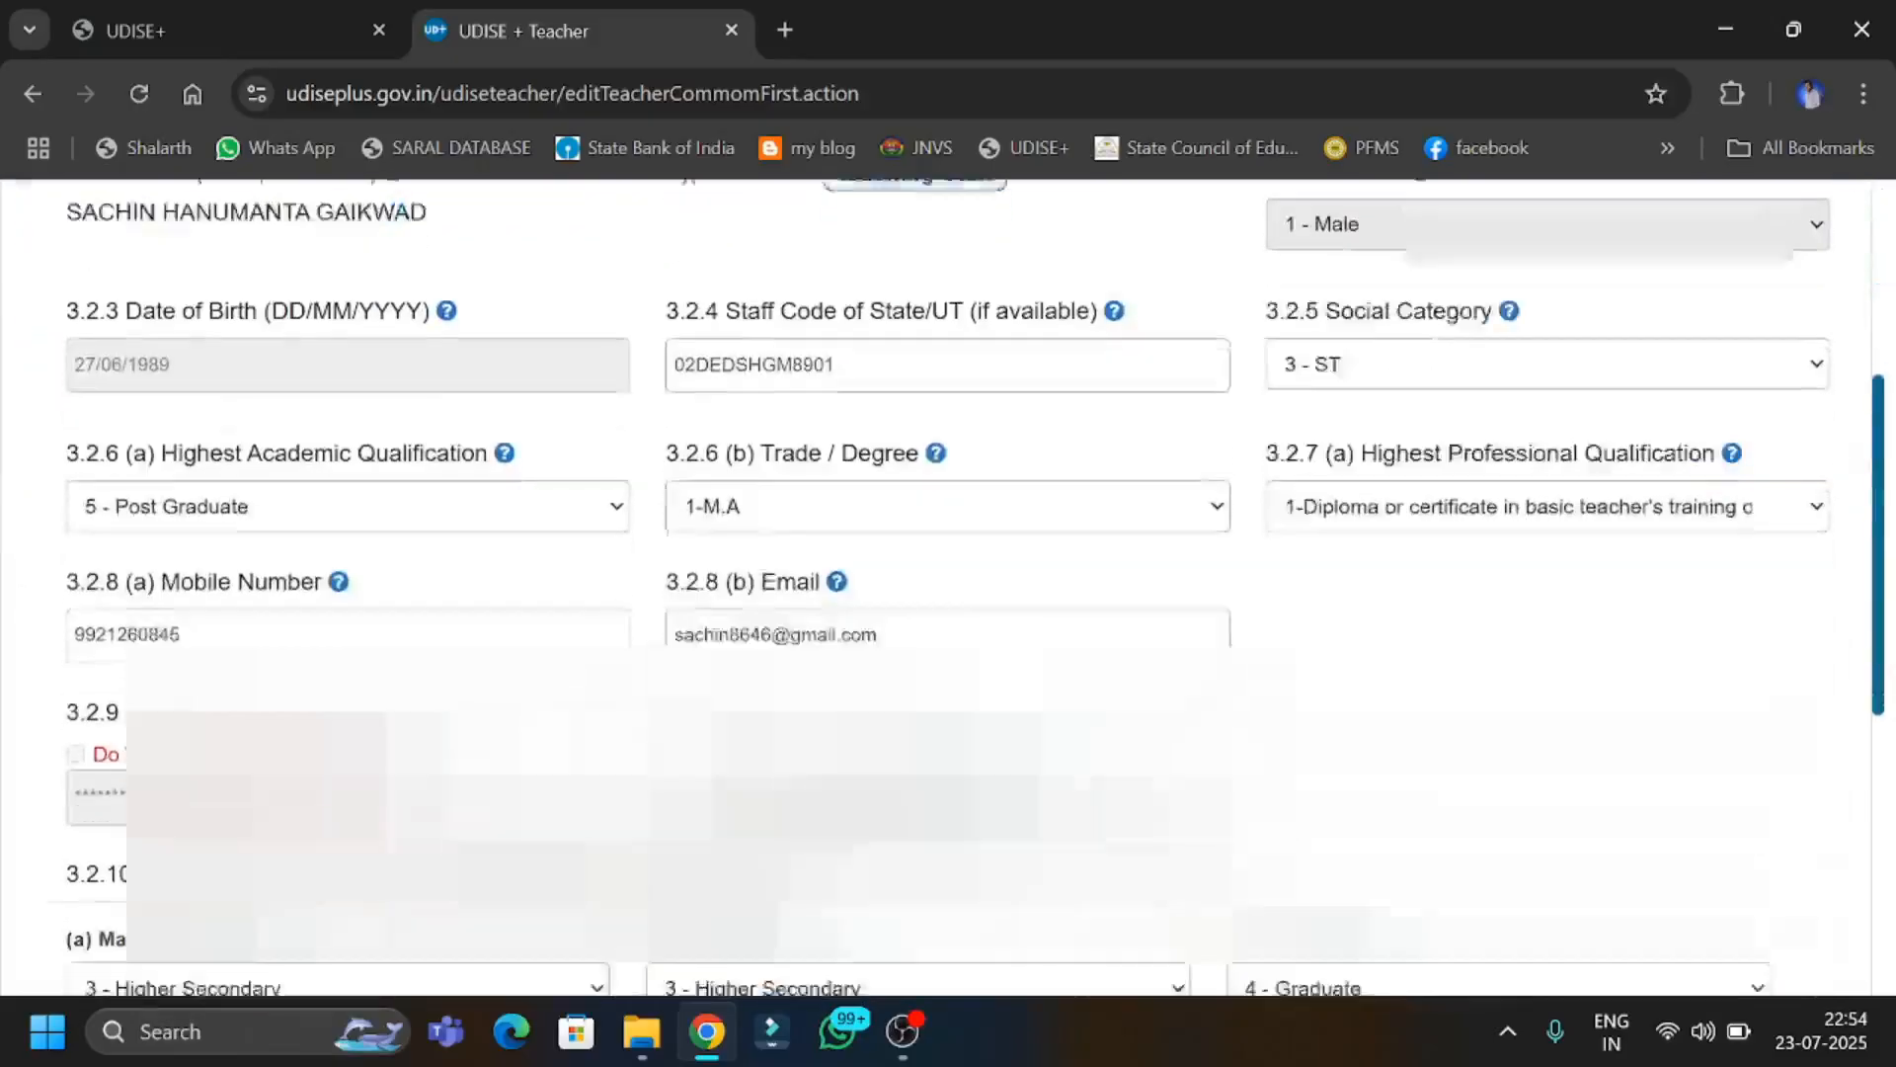
pyautogui.scroll(-3, 948, 588)
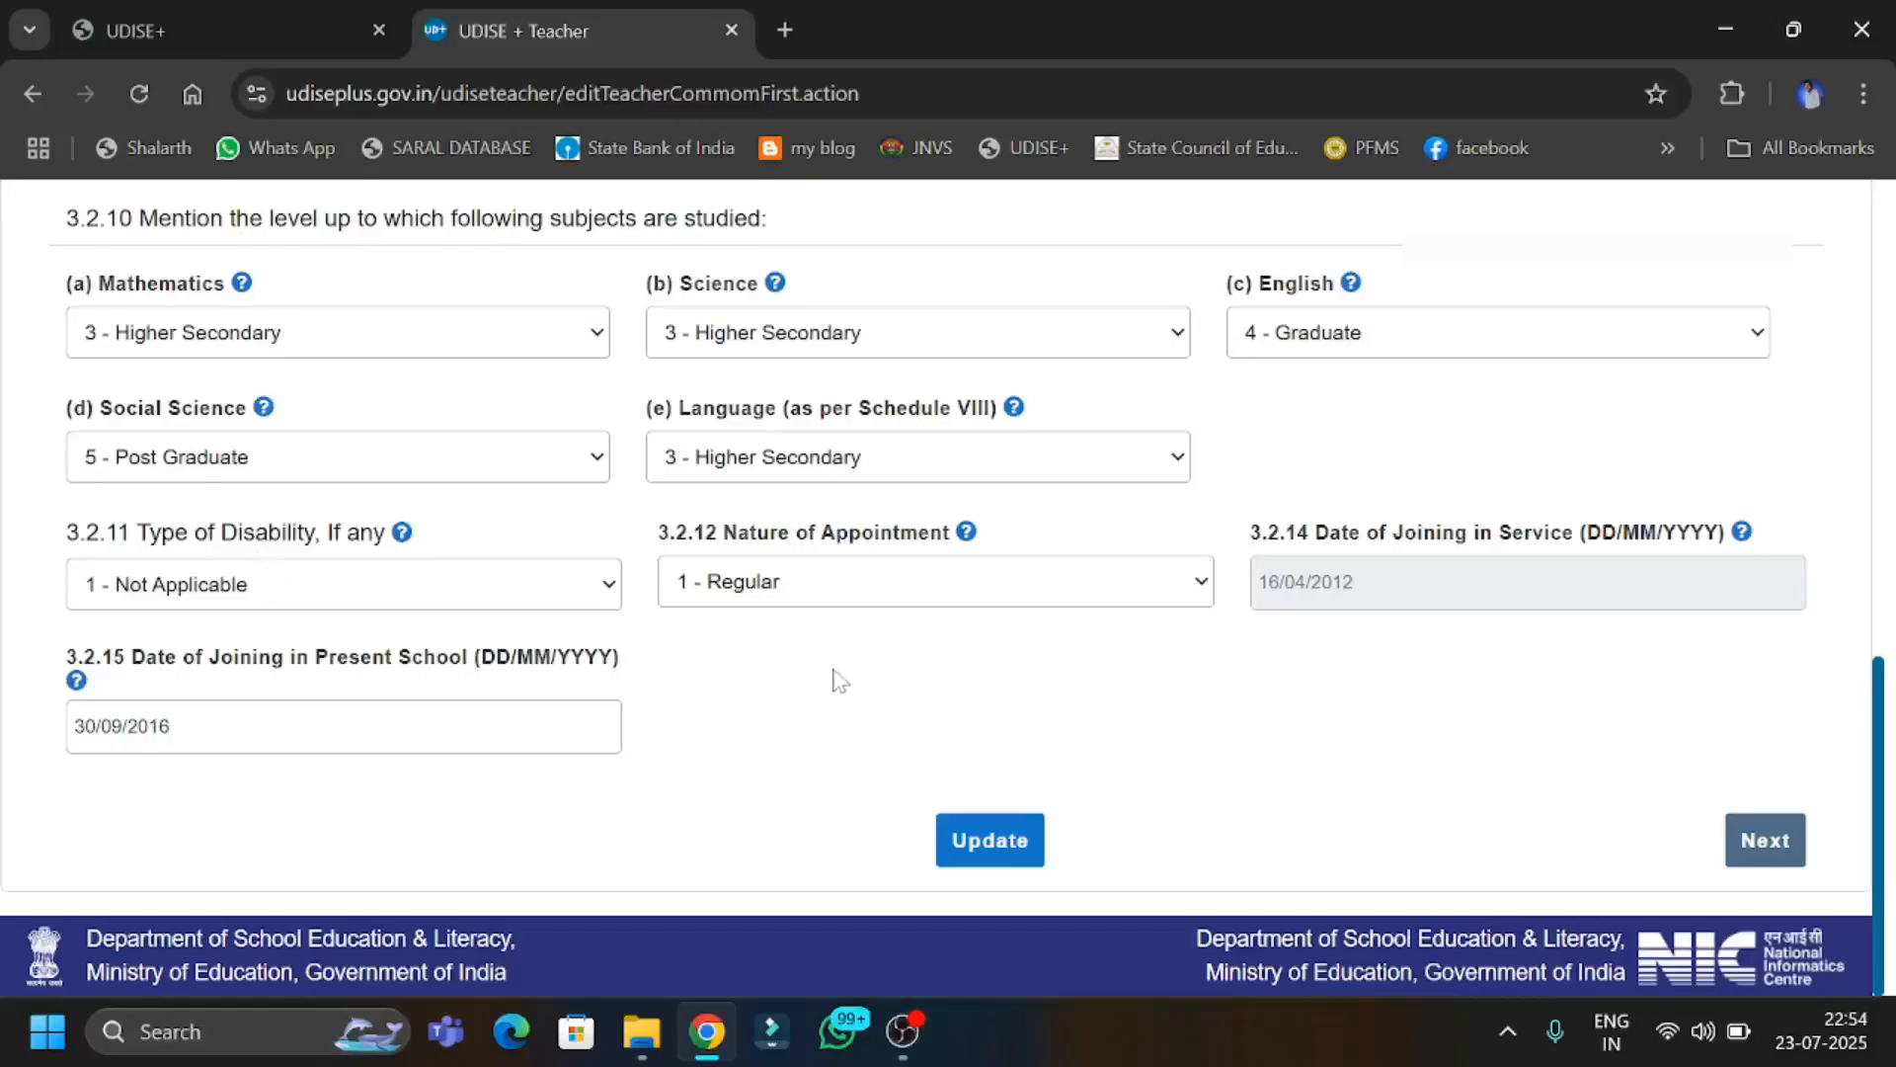
pyautogui.click(991, 840)
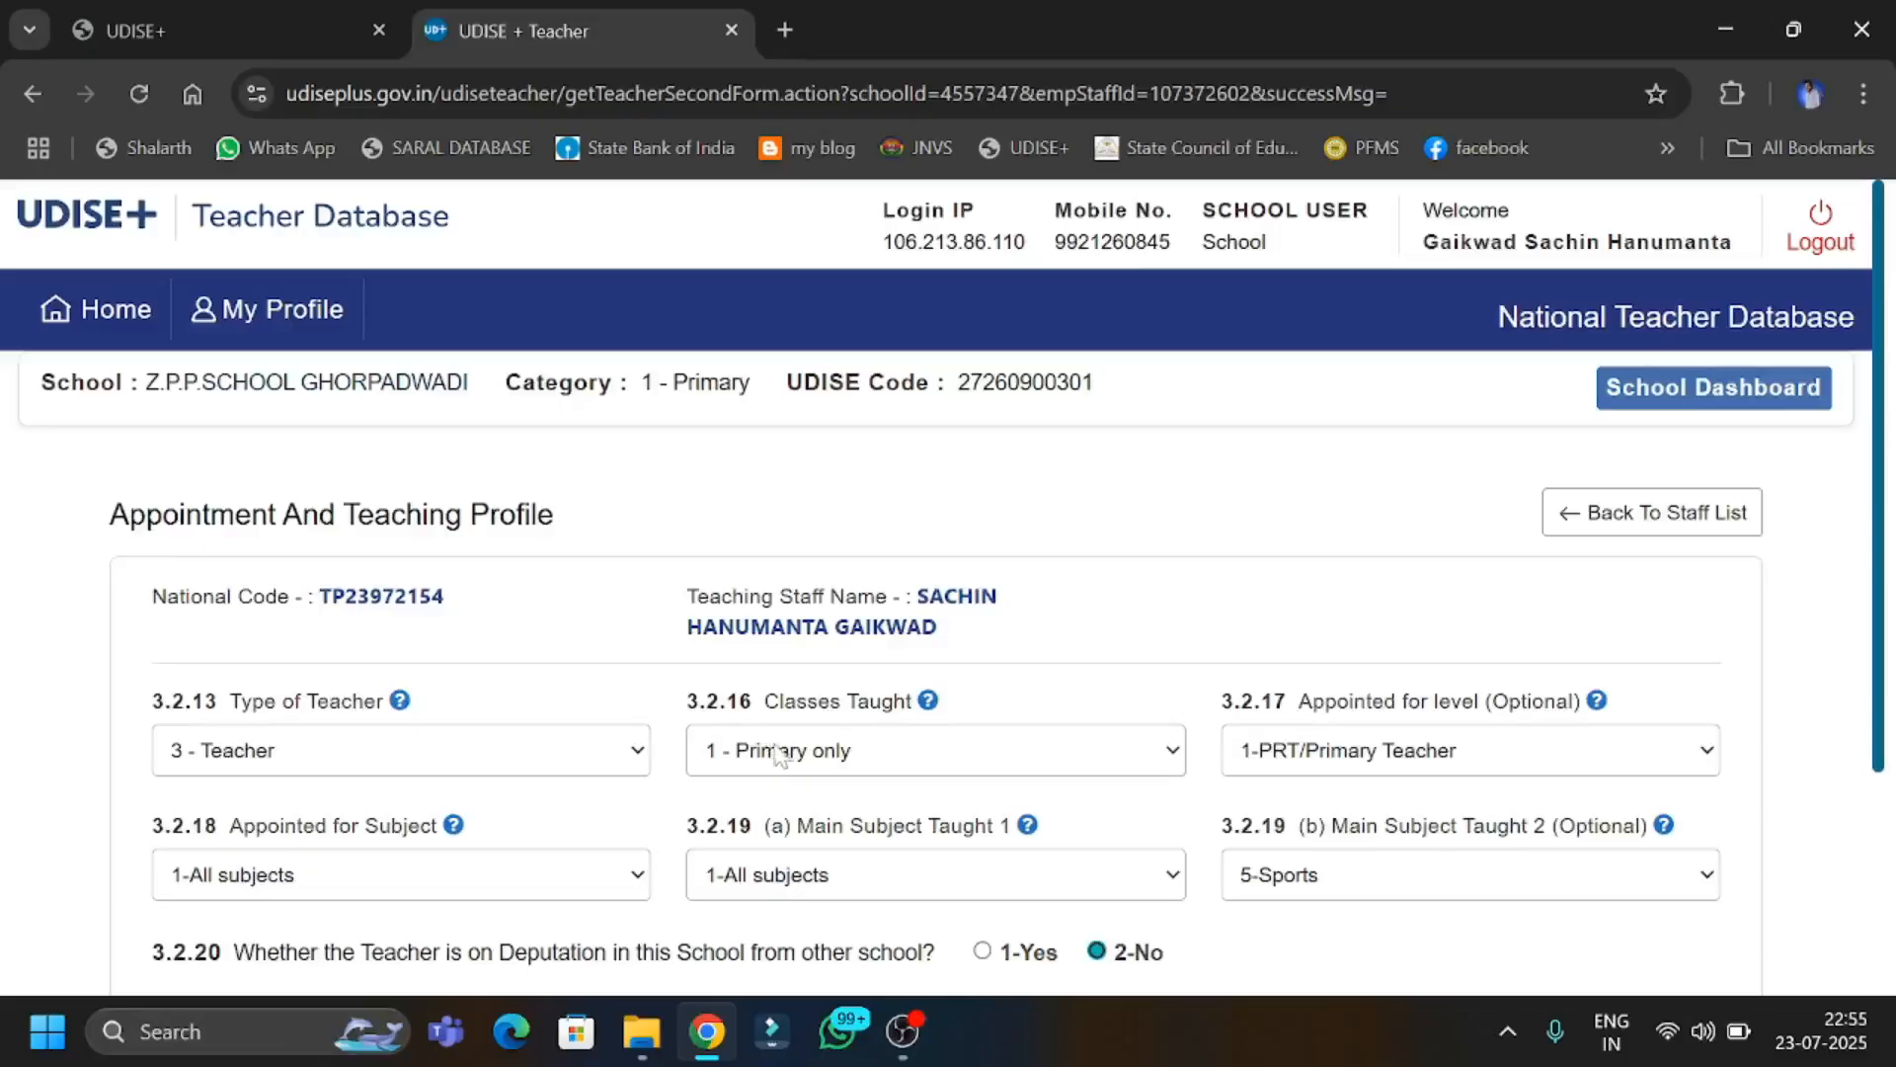
pyautogui.scroll(-3, 780, 756)
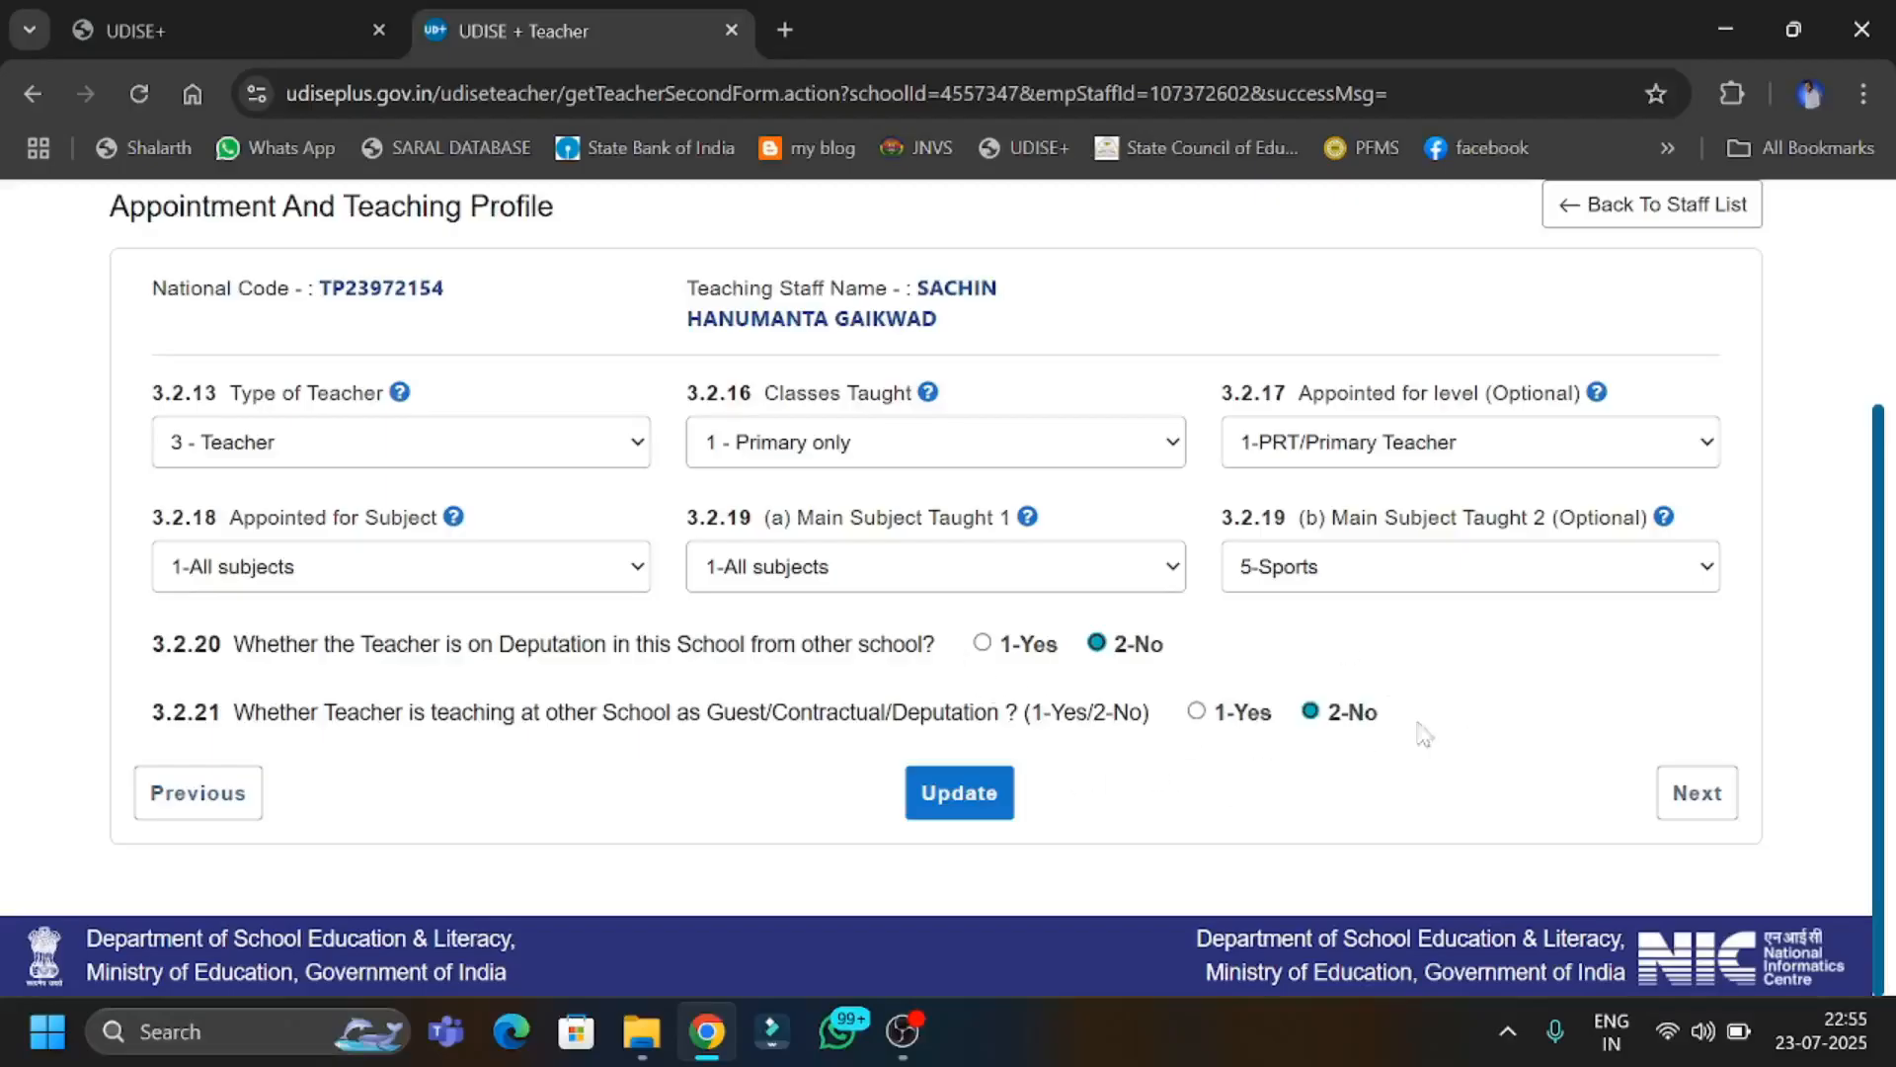
pyautogui.click(951, 802)
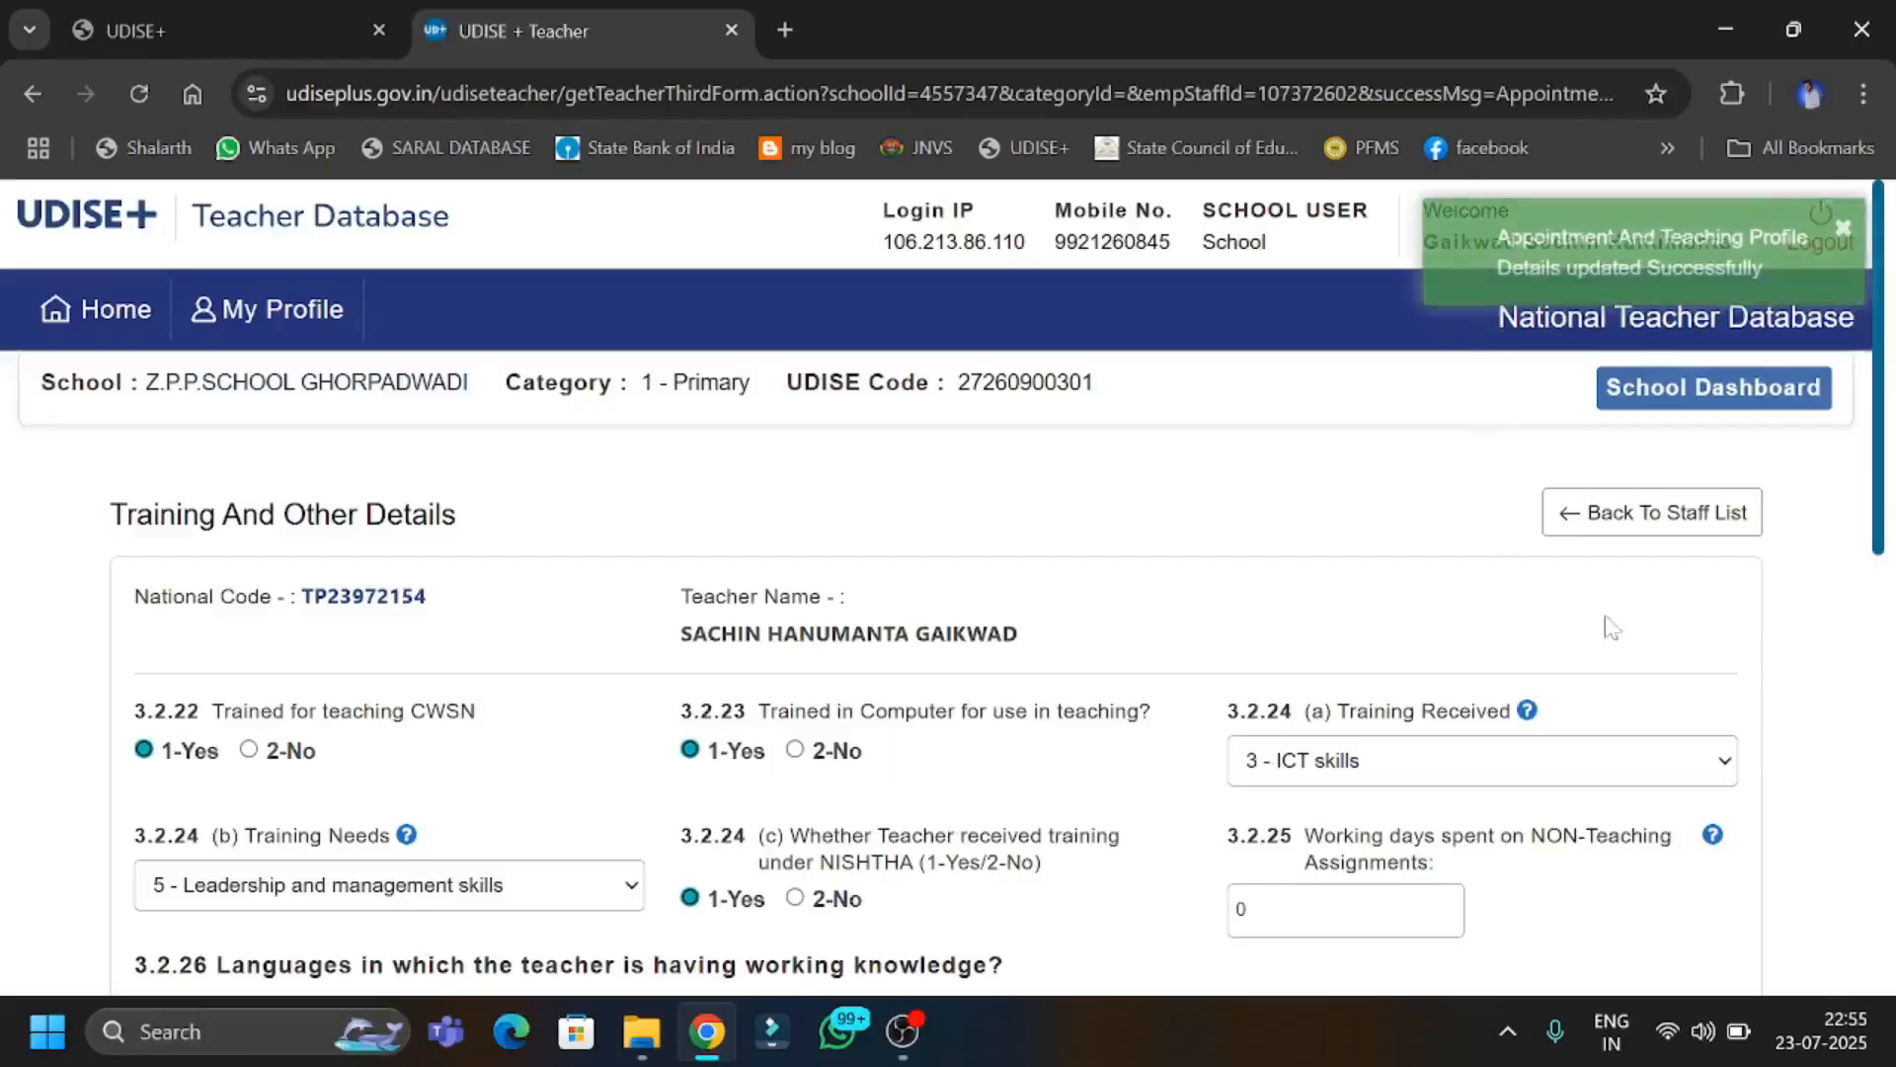
# Review the teacher's Training And Other Details form and update it with the details already filled in.
pyautogui.scroll(-5, 1613, 632)
pyautogui.scroll(-4, 1613, 632)
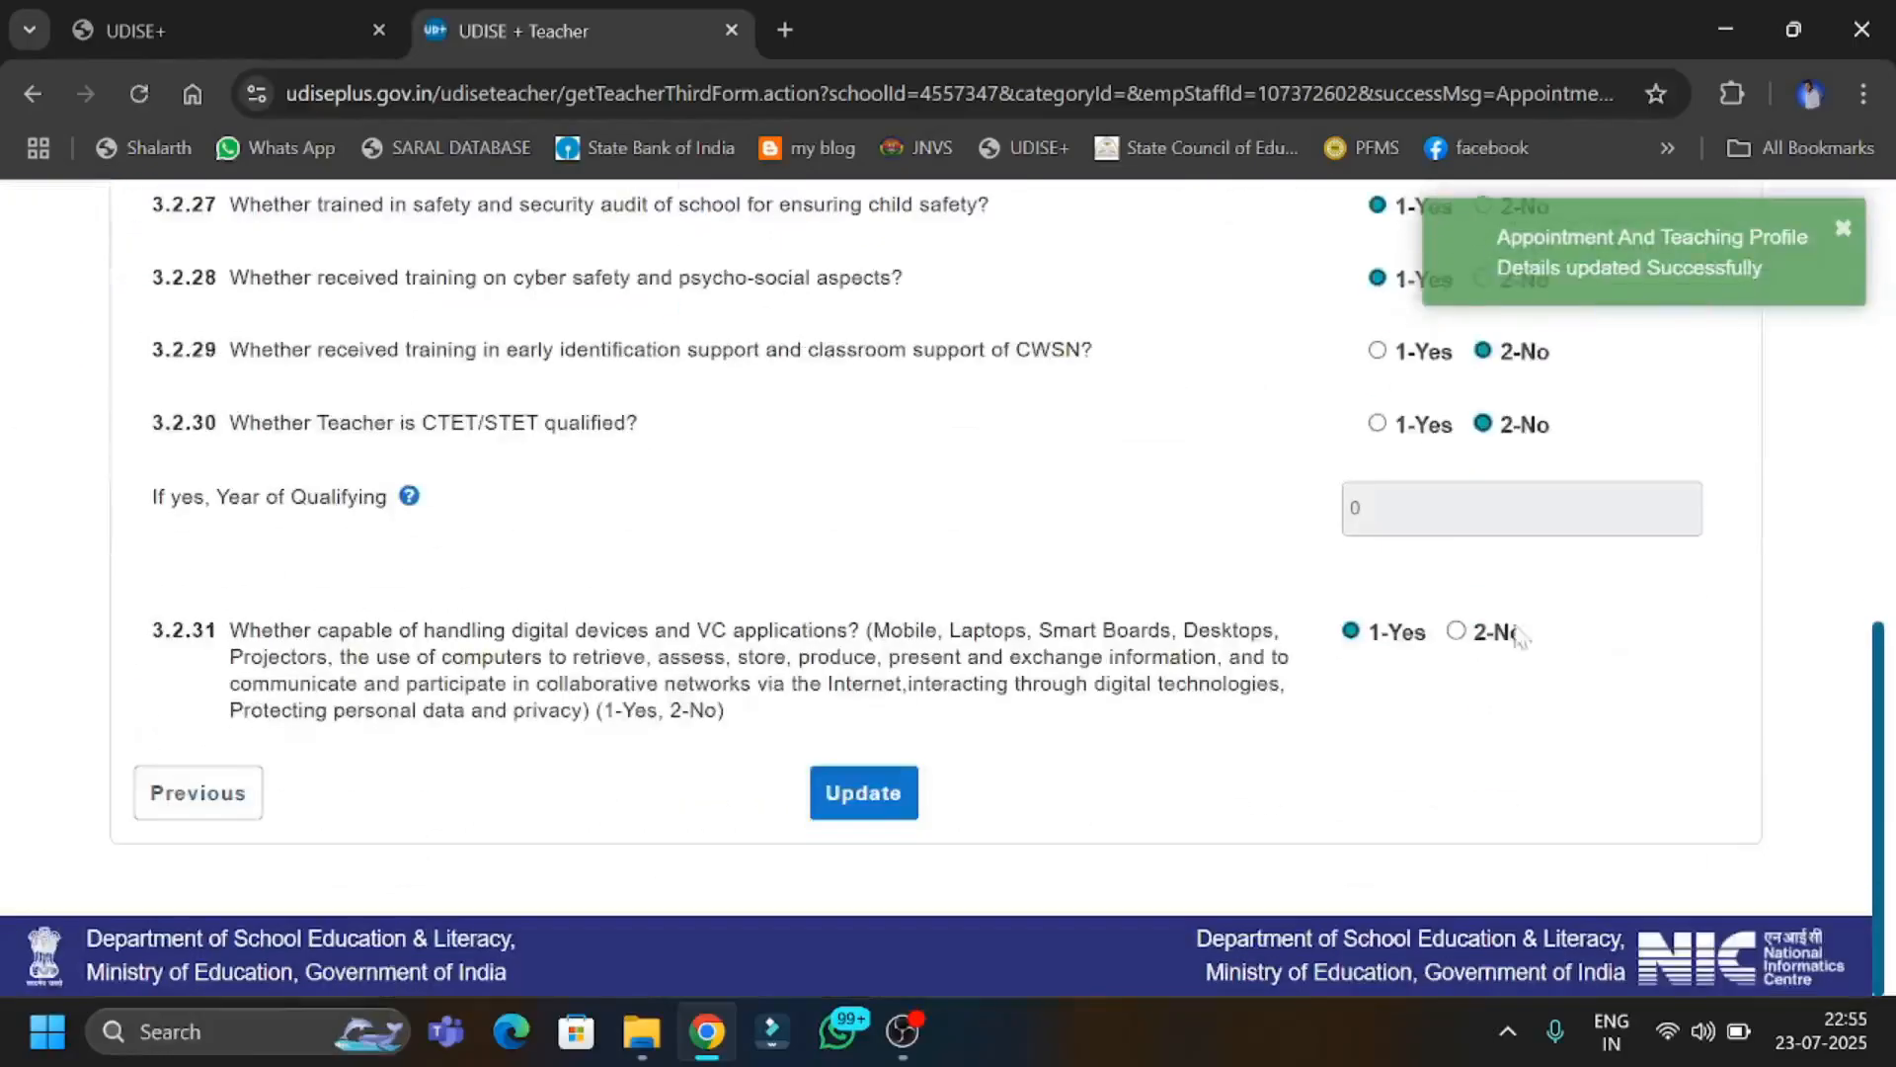
pyautogui.scroll(7, 1122, 593)
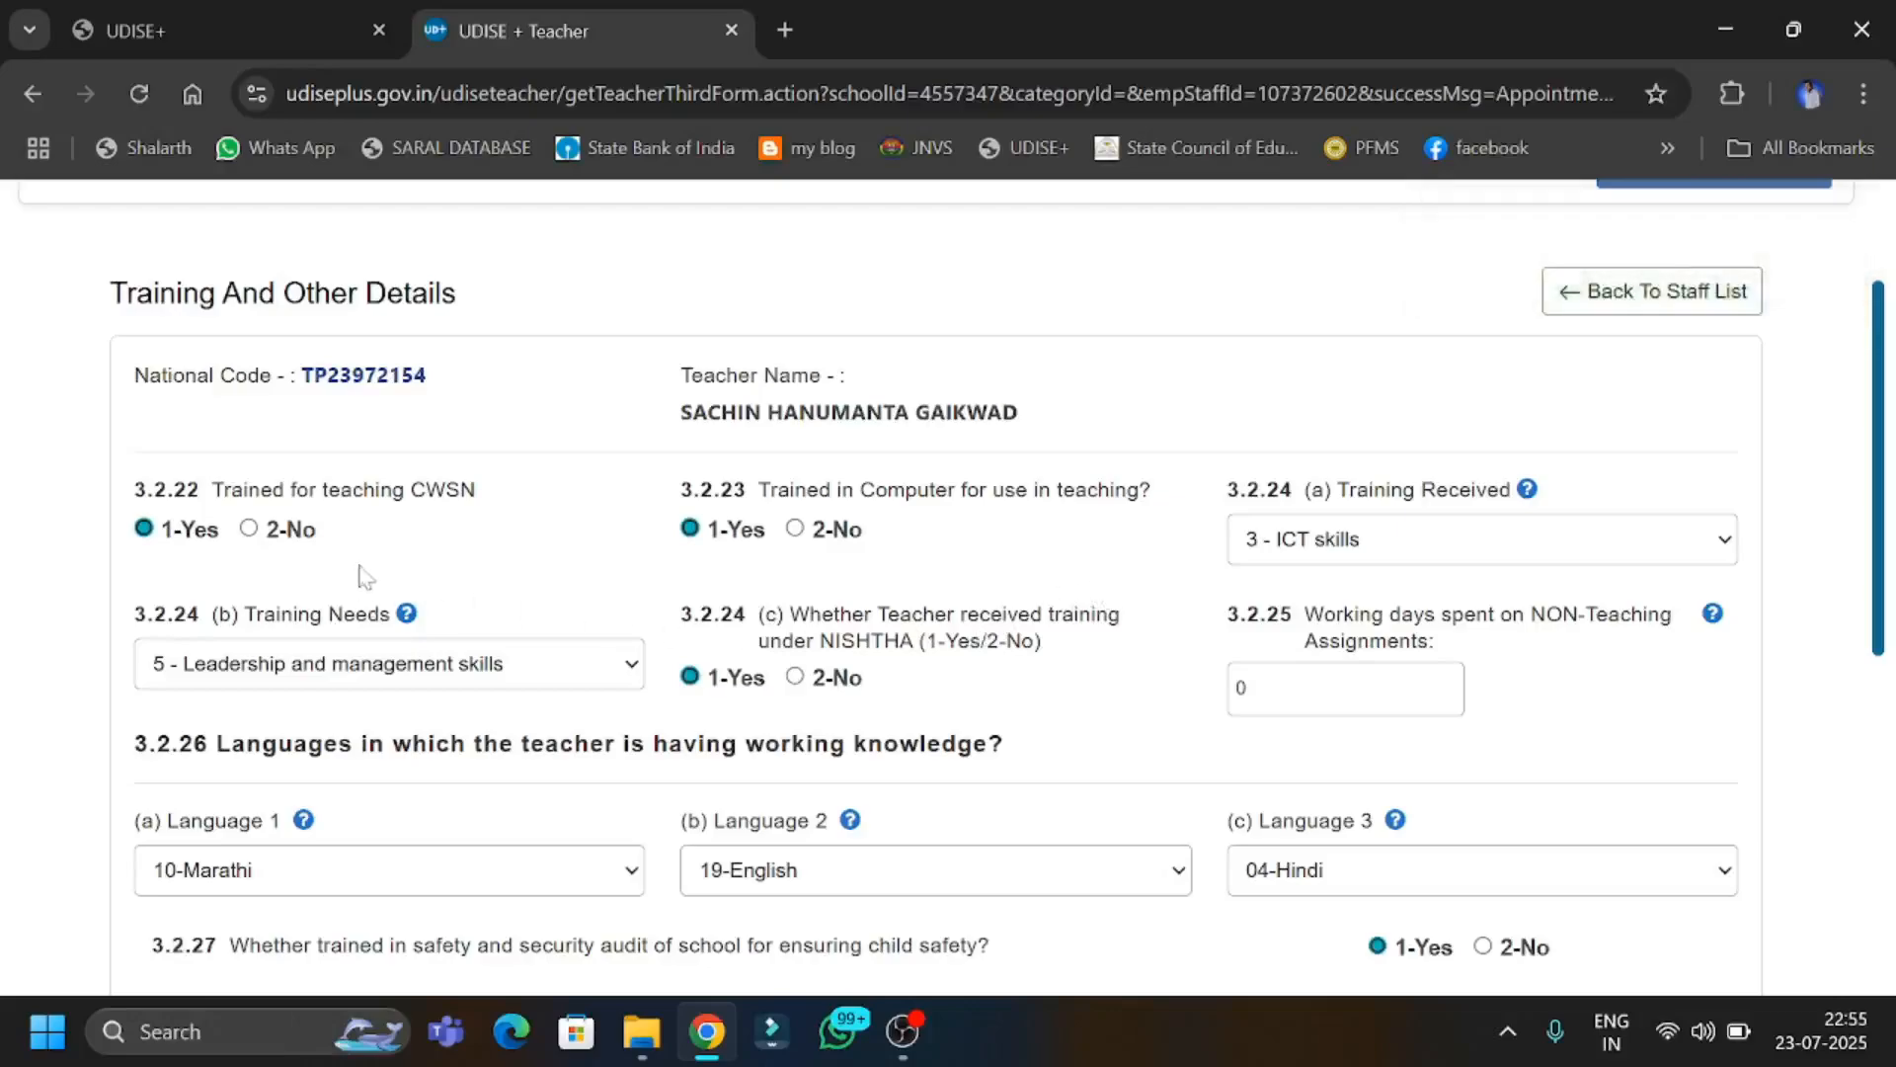
pyautogui.scroll(-1, 514, 570)
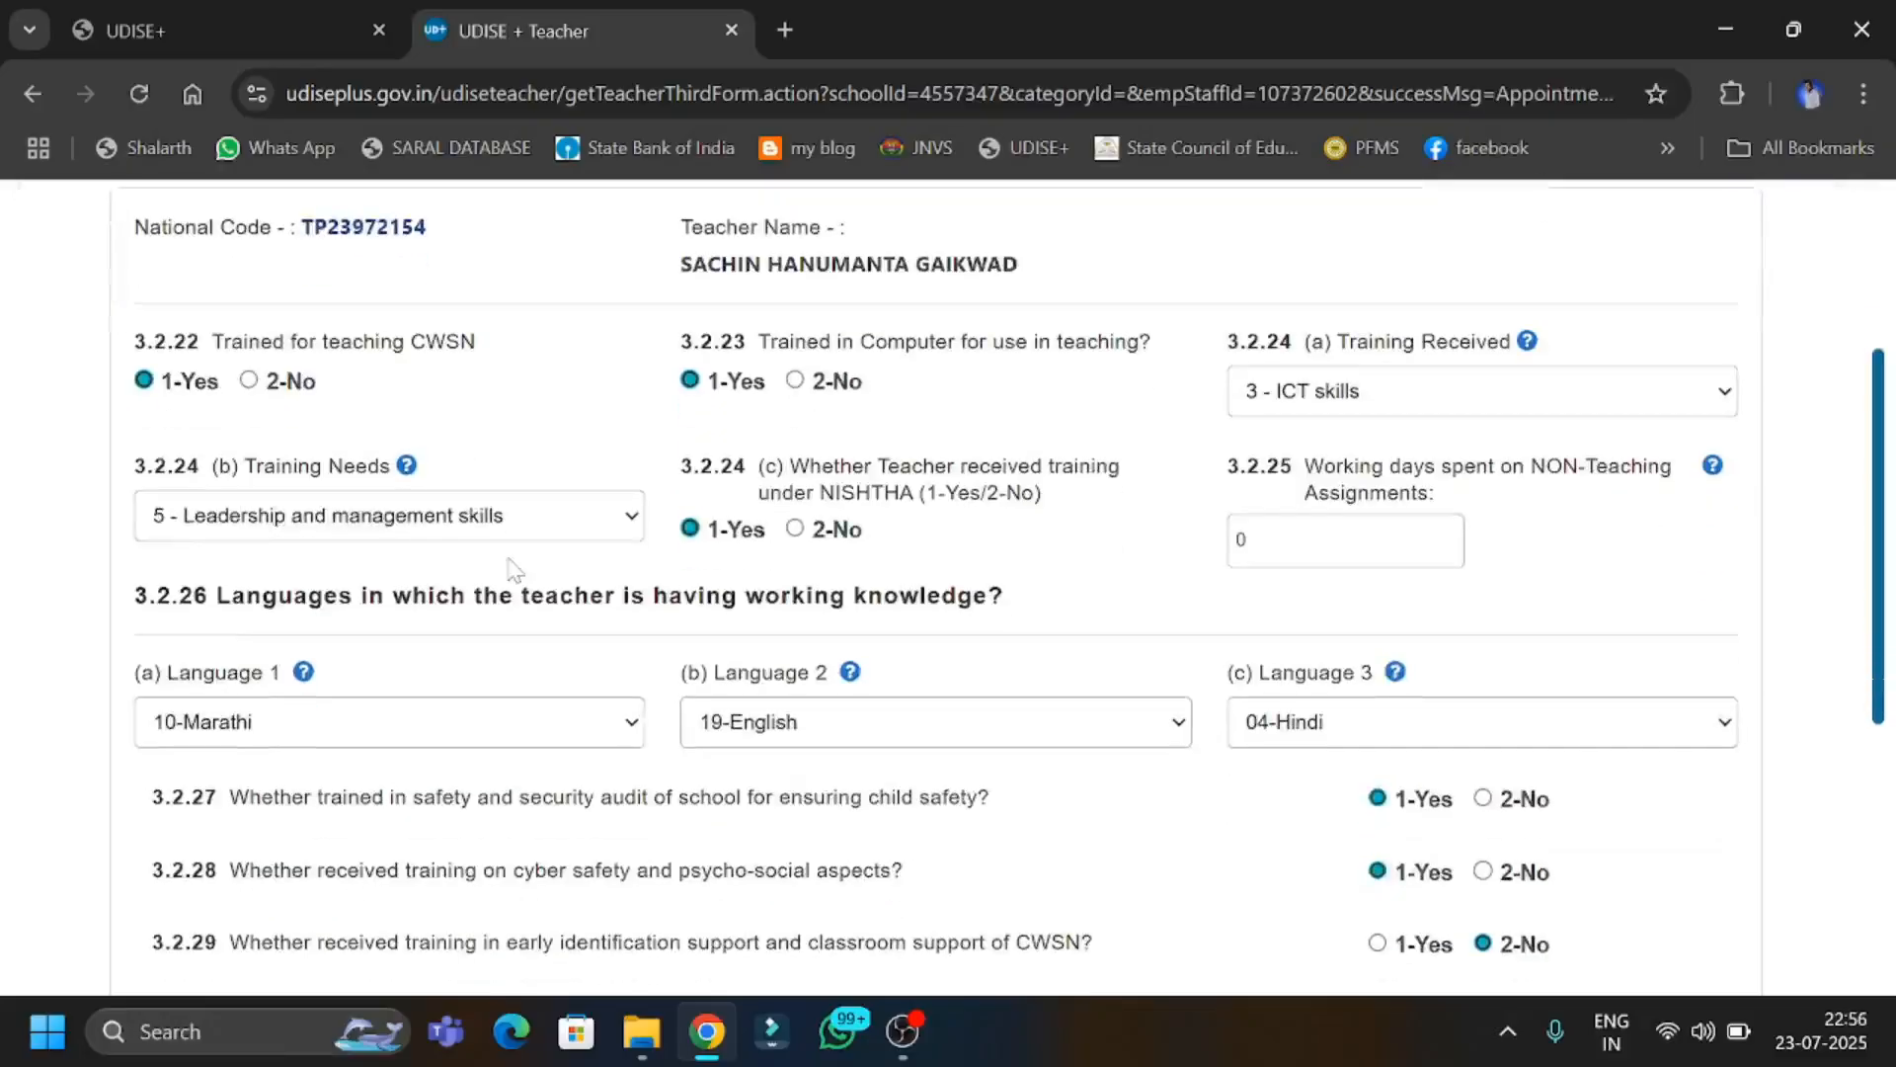
pyautogui.scroll(-1, 513, 570)
pyautogui.scroll(-3, 630, 690)
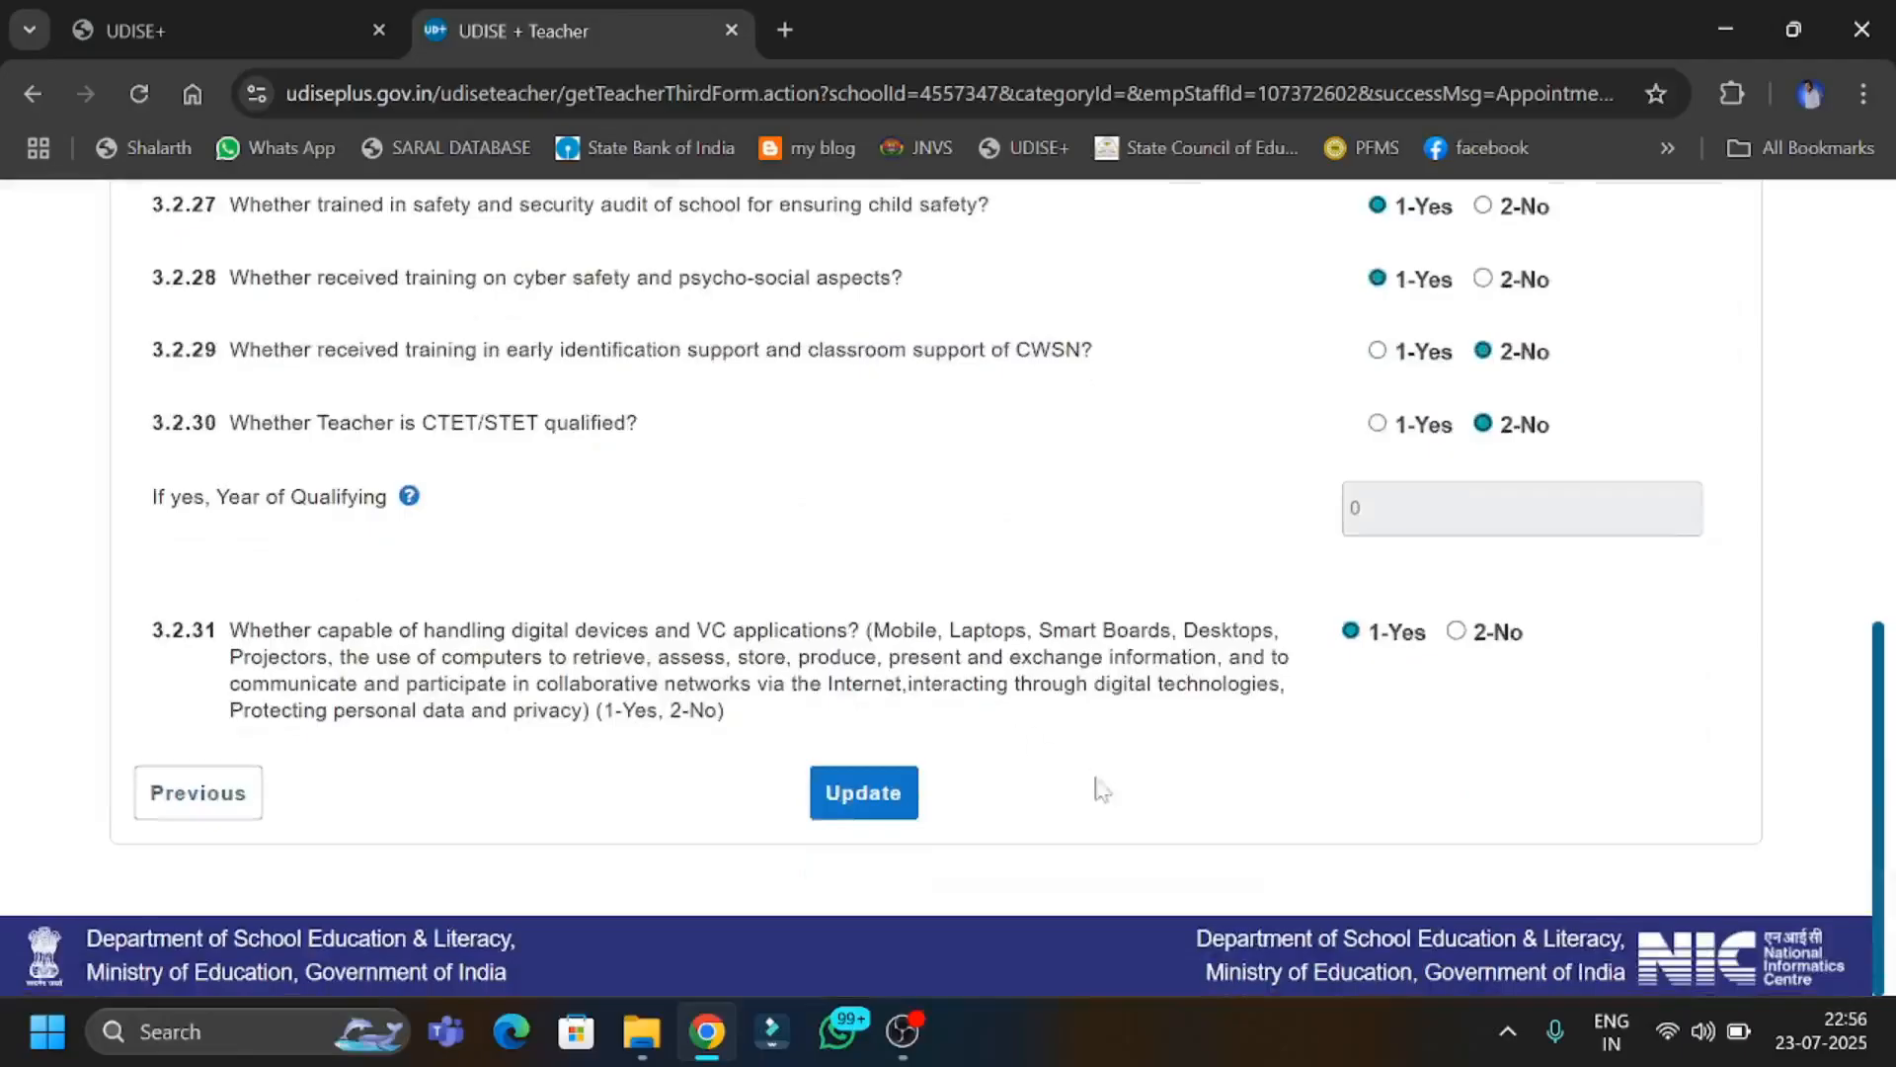
pyautogui.click(859, 790)
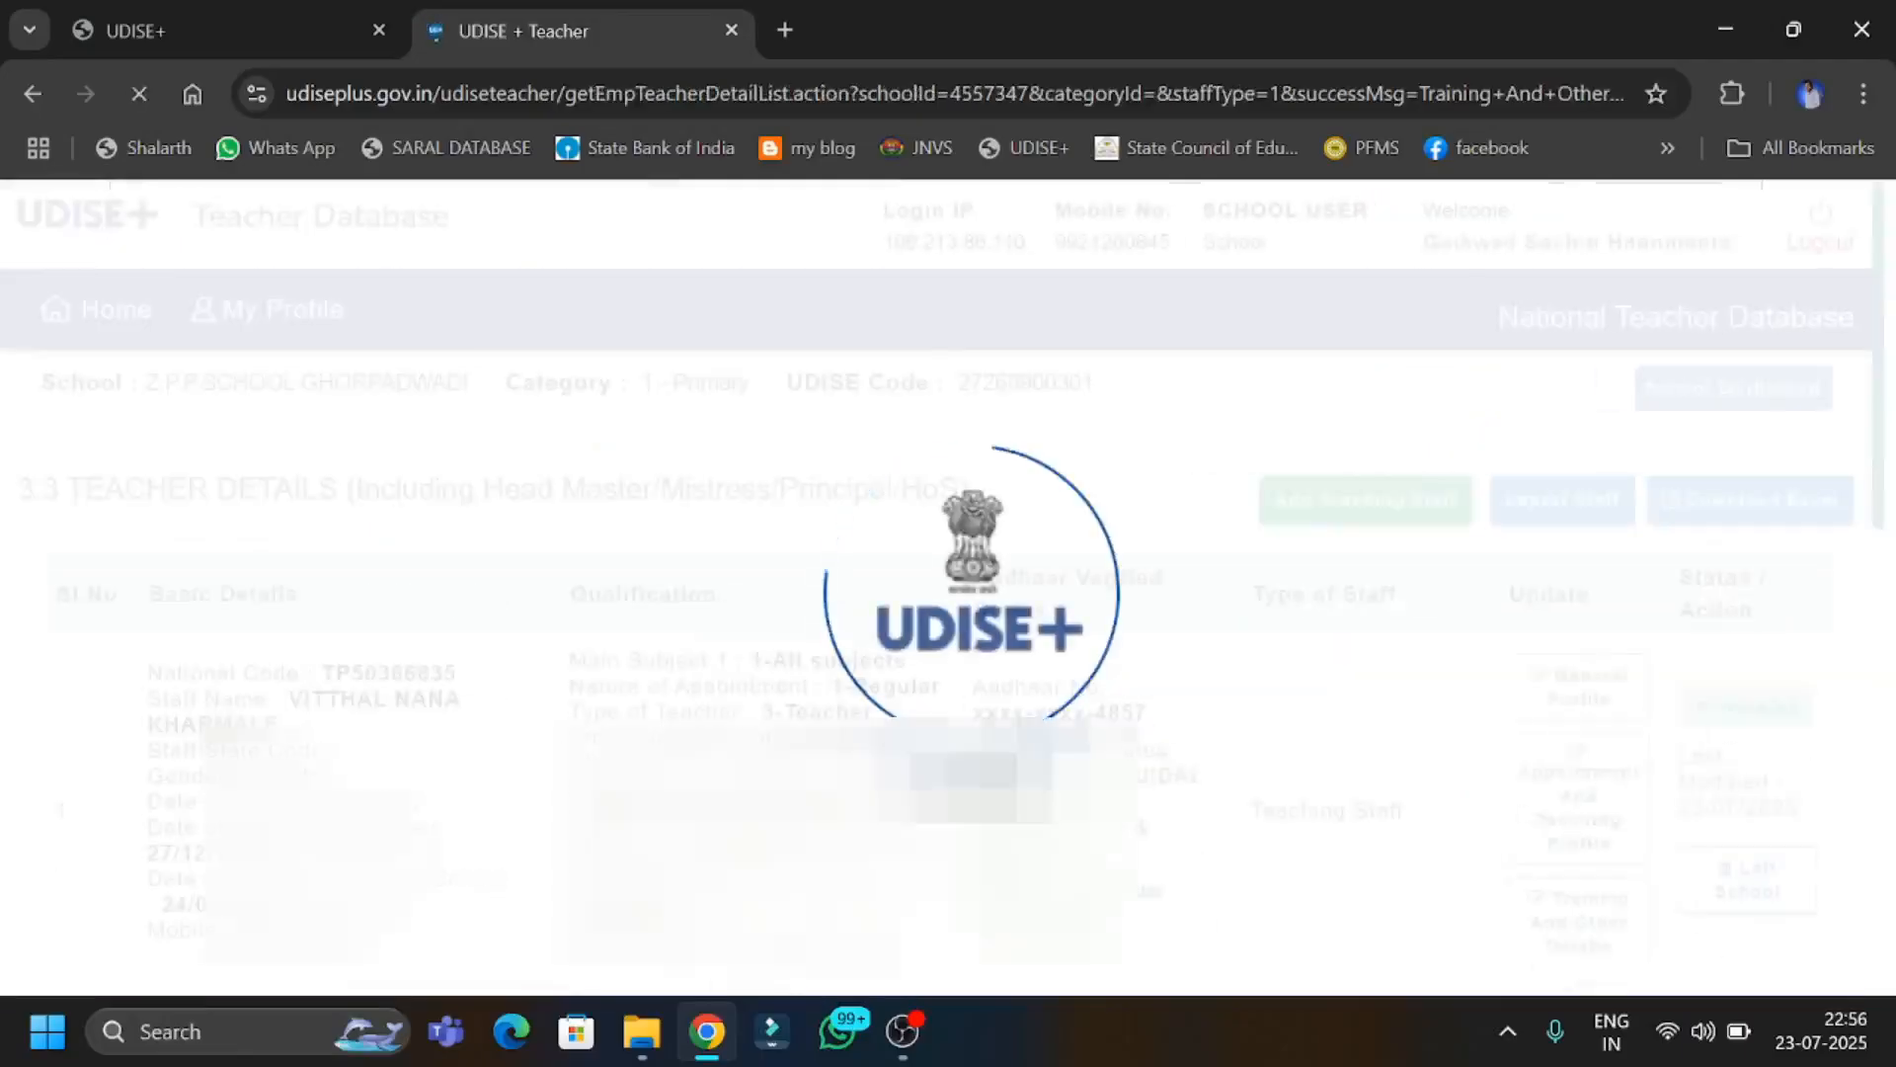
# Look through the teacher details list and check the completion status and last modified date of the staff entries.
pyautogui.scroll(-15, 1287, 780)
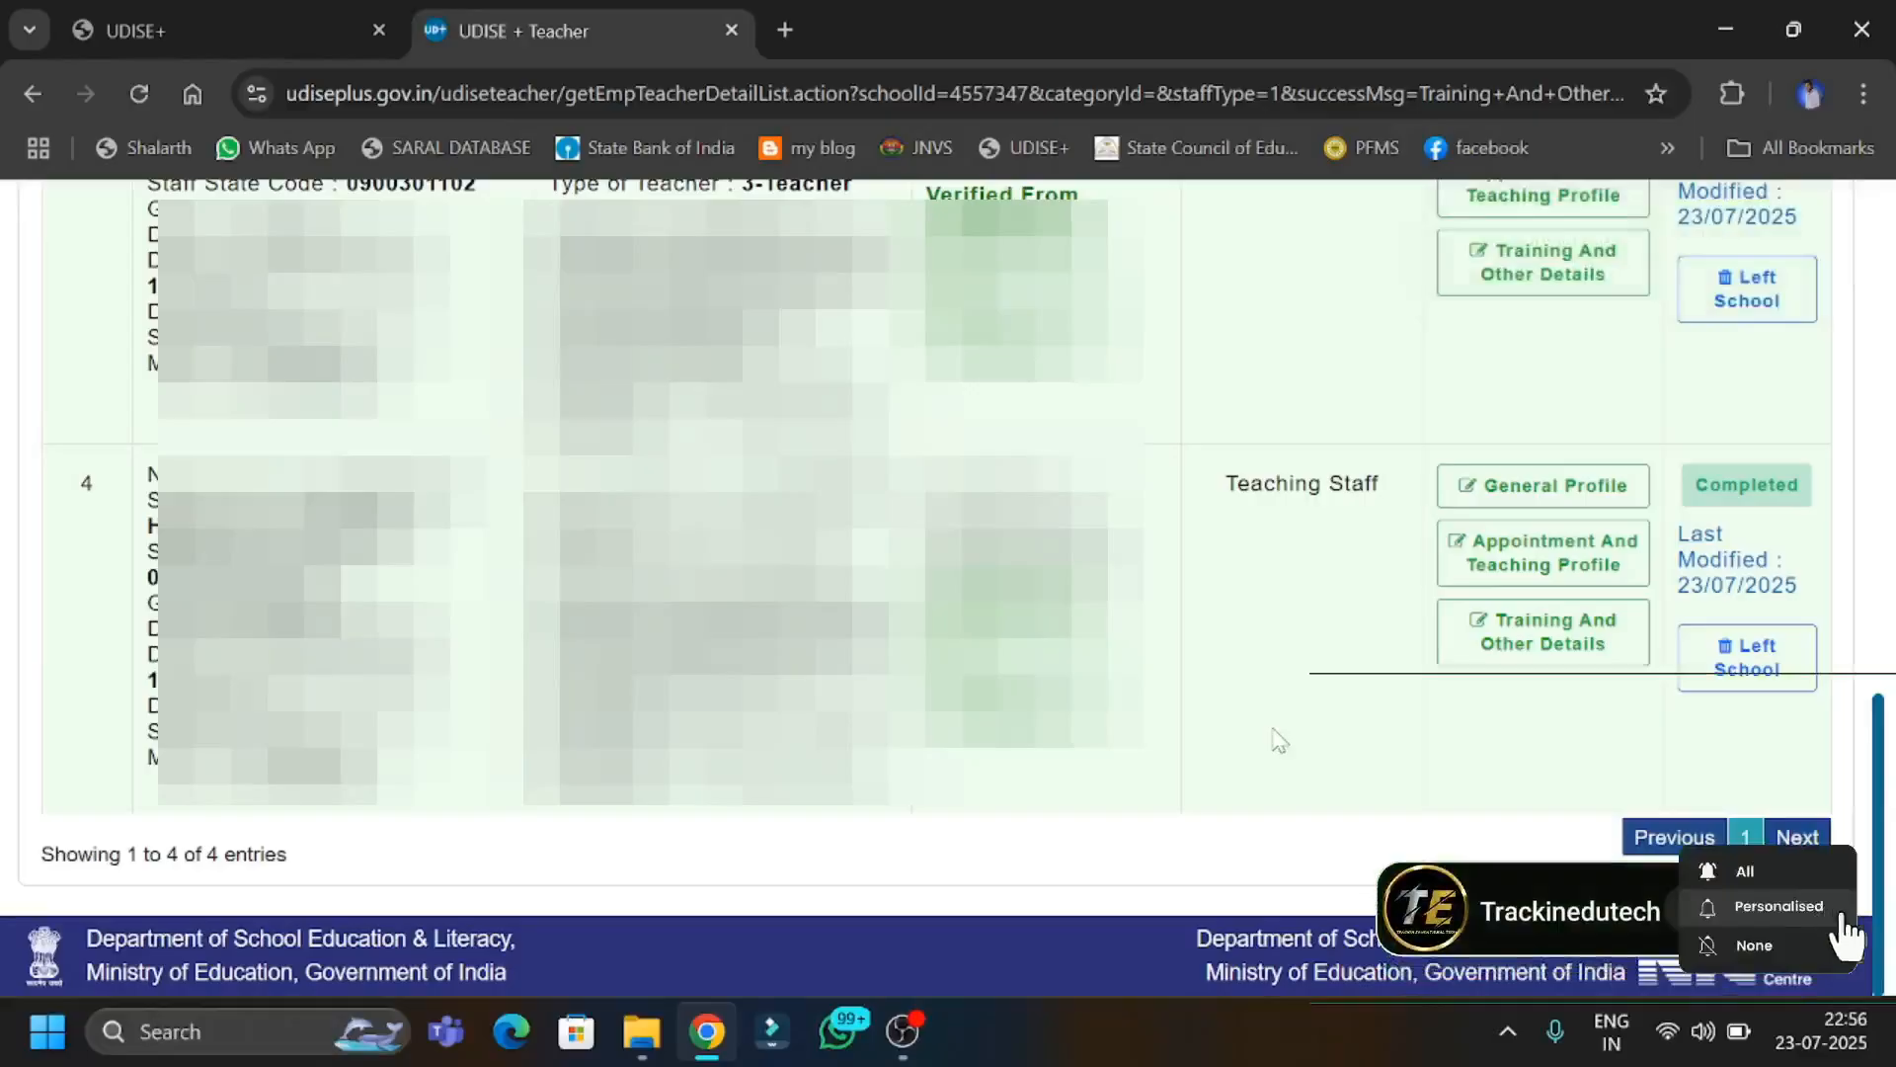
pyautogui.moveTo(1817, 492); pyautogui.dragTo(1693, 506)
pyautogui.click(1809, 539)
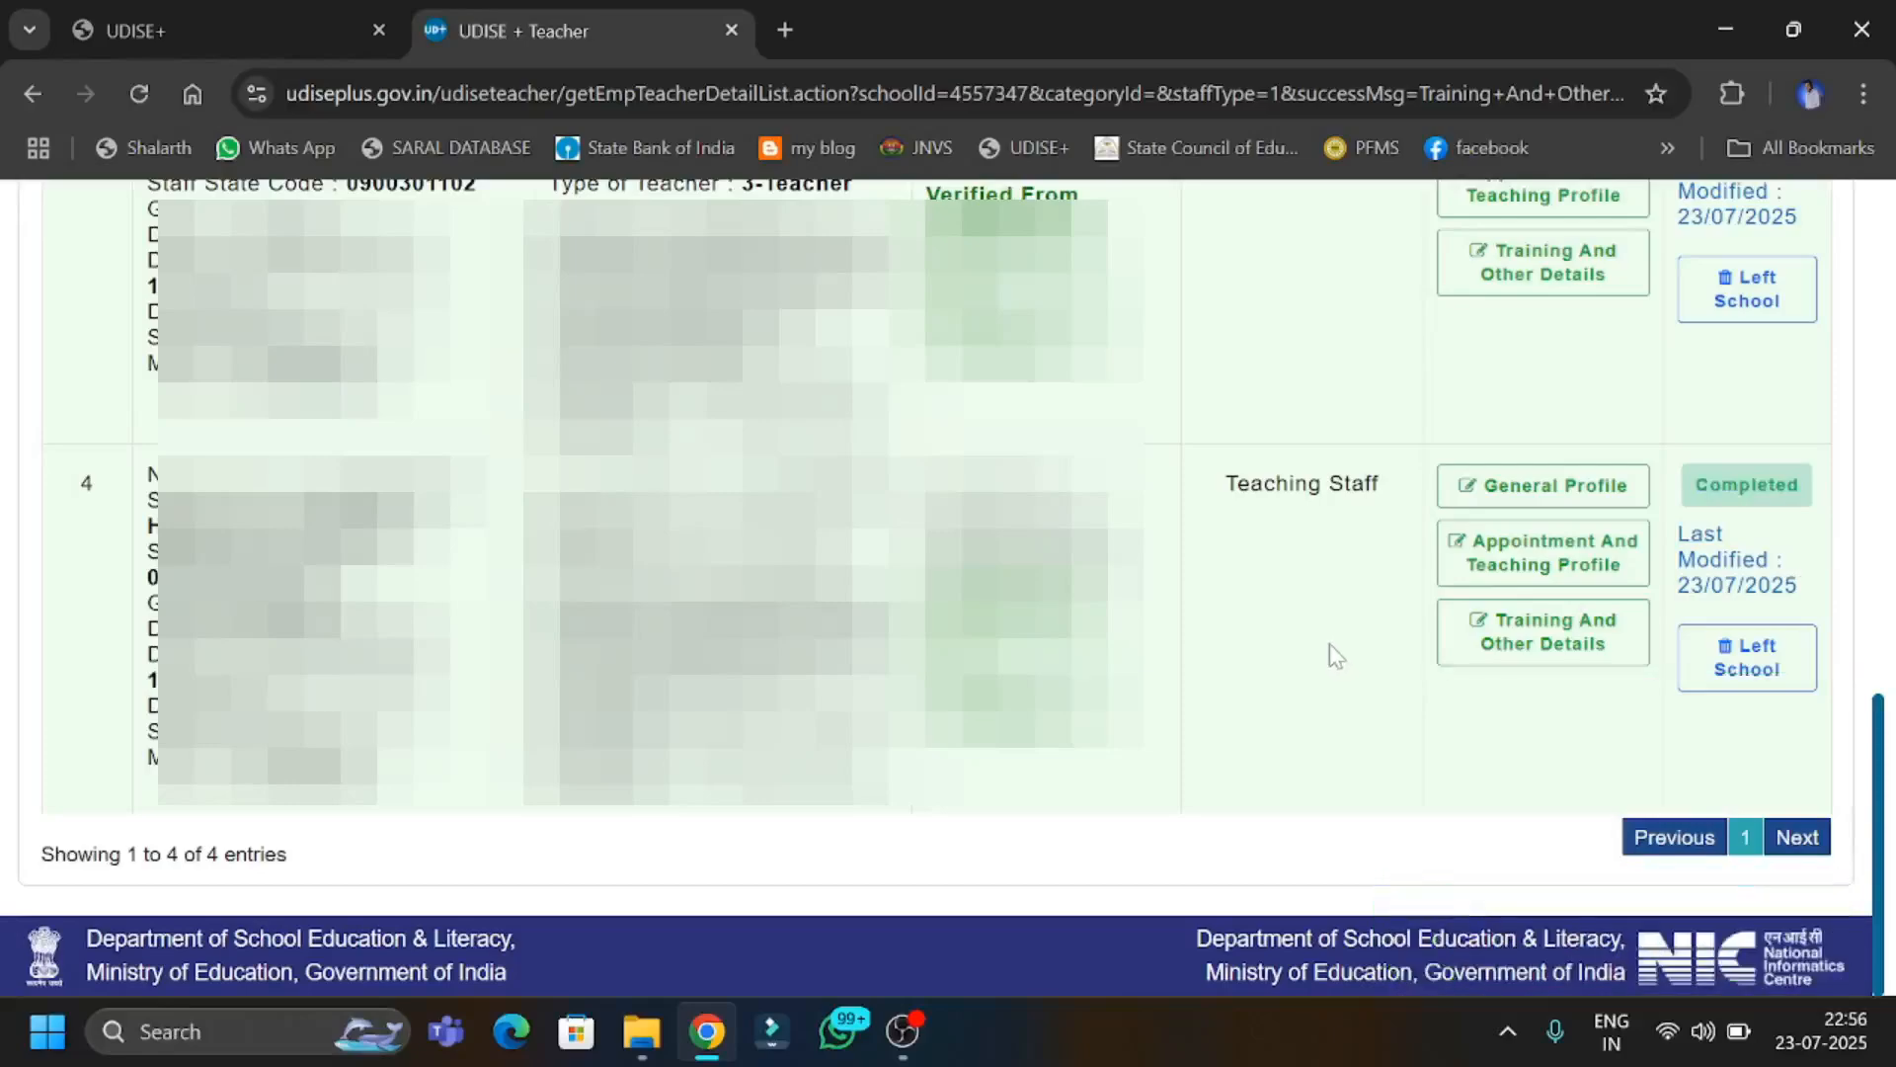
pyautogui.scroll(1, 1240, 552)
pyautogui.scroll(15, 1243, 558)
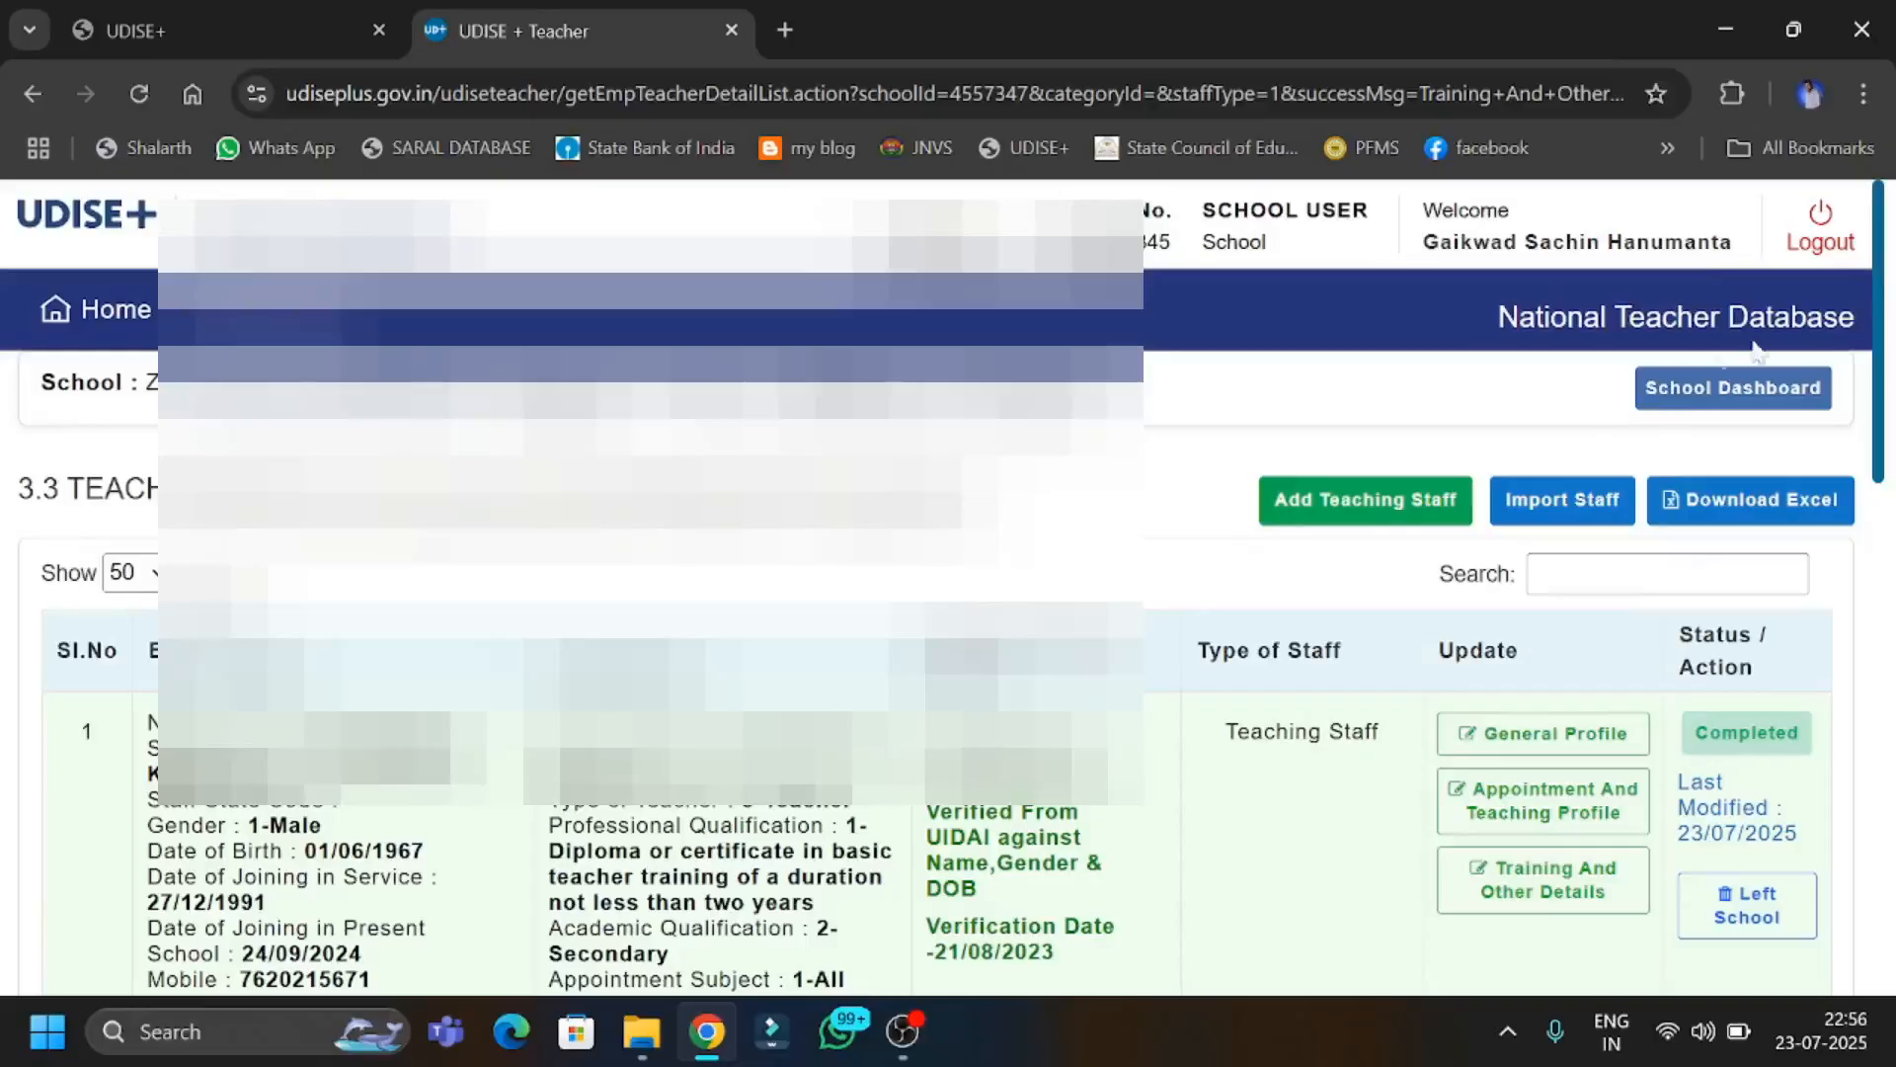
pyautogui.moveTo(1884, 302); pyautogui.dragTo(1872, 358)
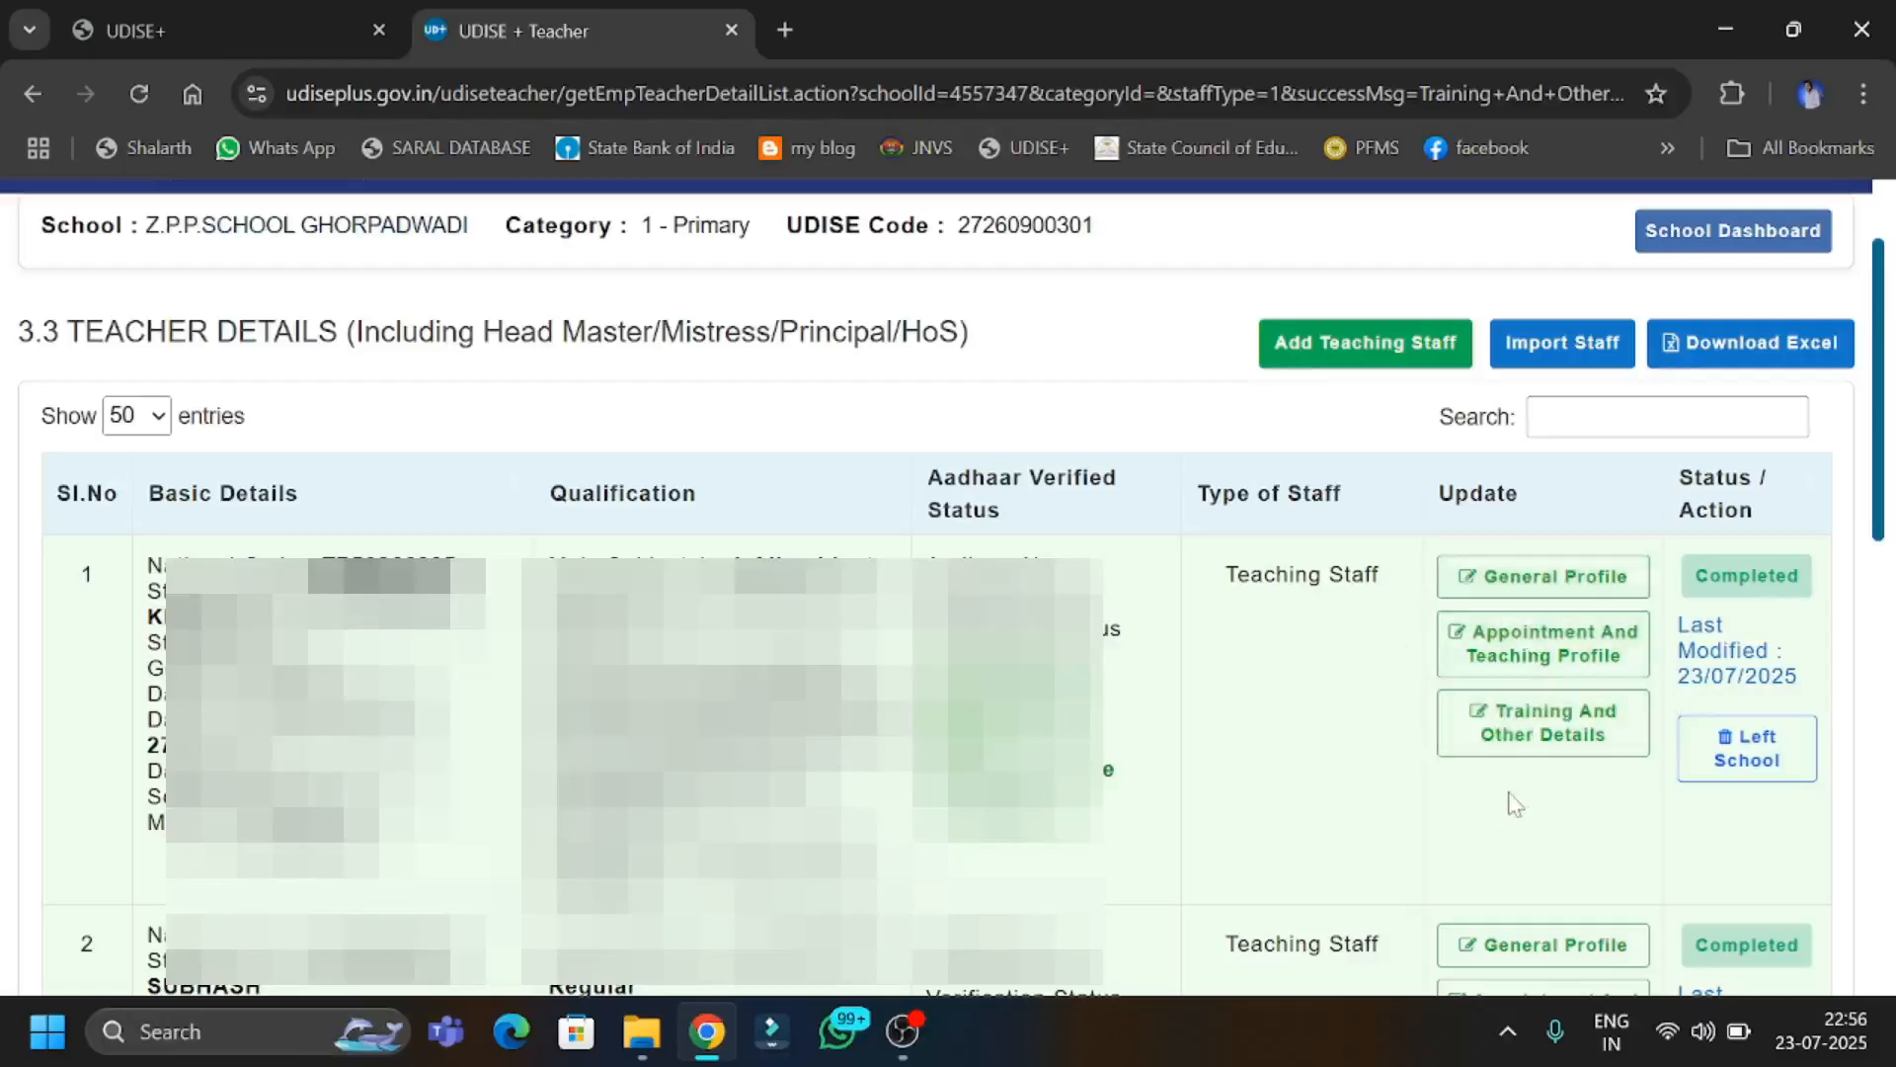
# Open the Left School form for the first staff entry and select the reason DropBox-Active - Due to Retirement.
pyautogui.click(1748, 773)
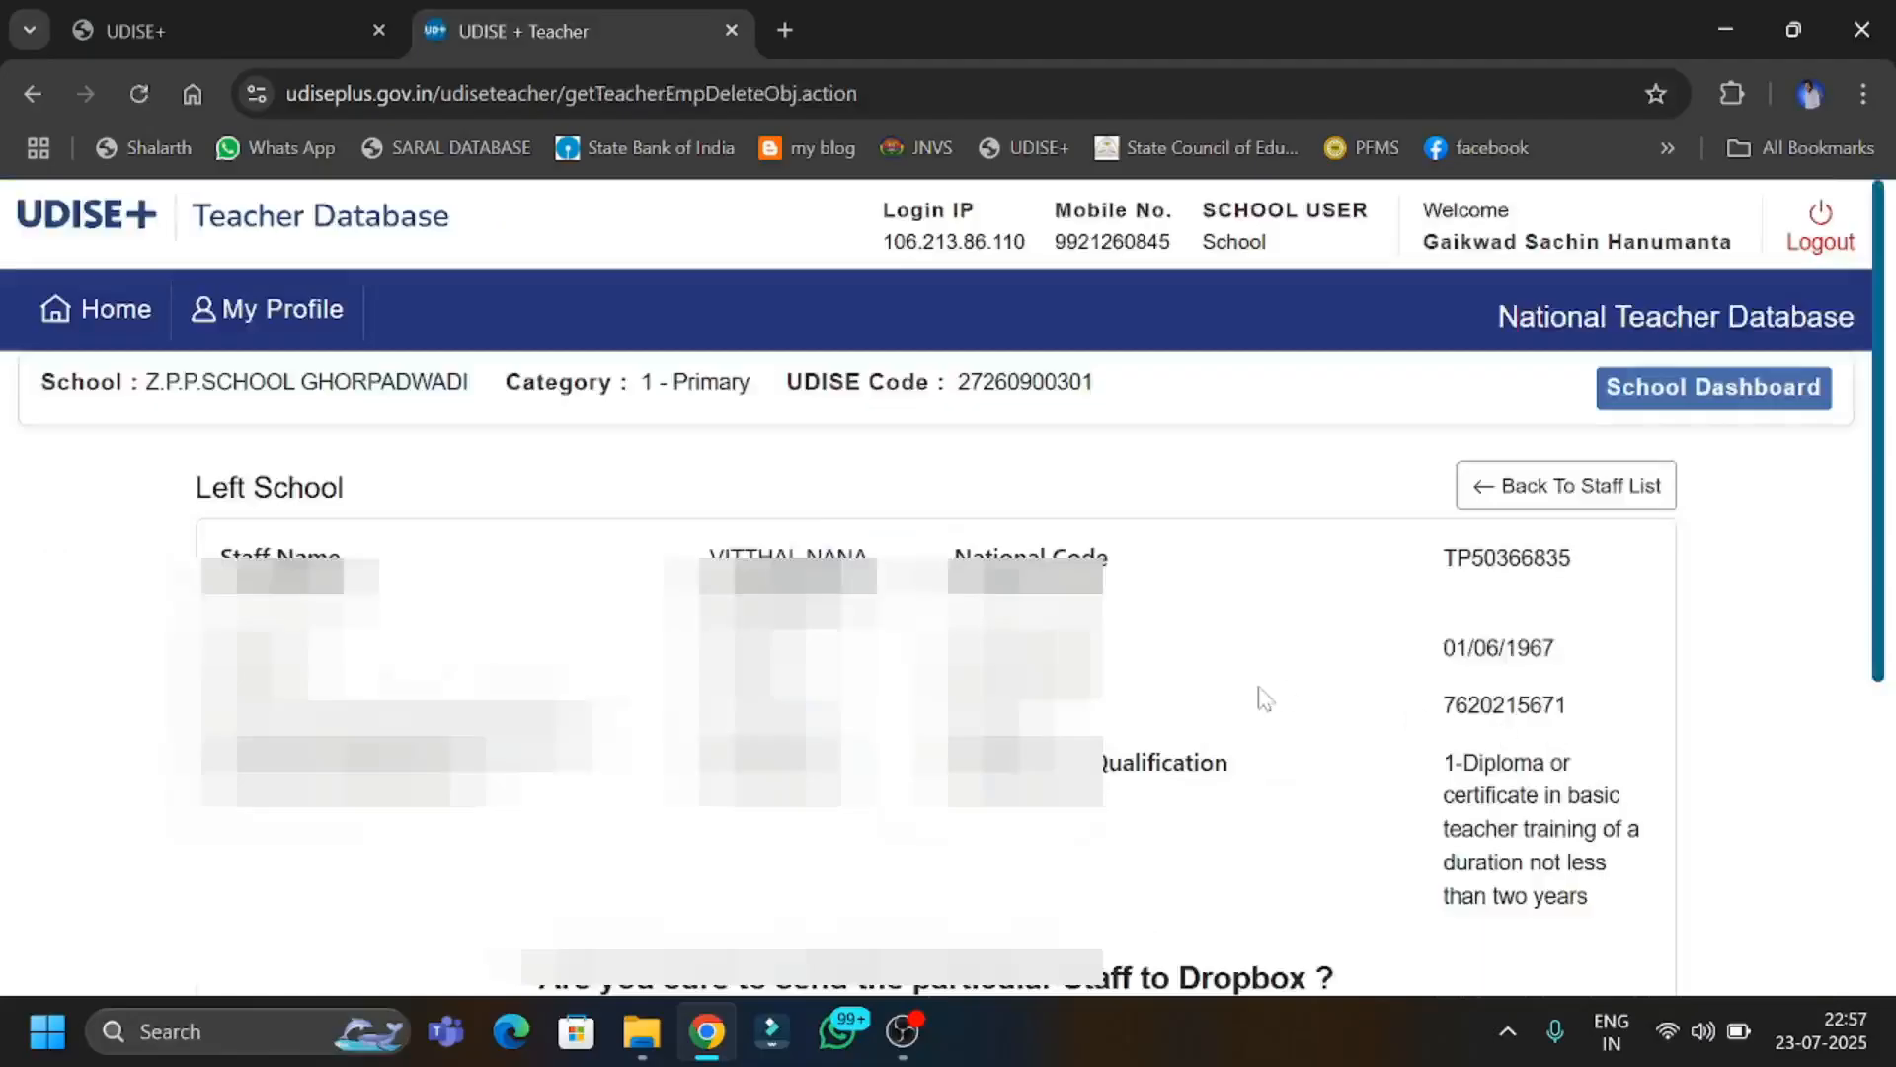
pyautogui.scroll(-5, 1265, 697)
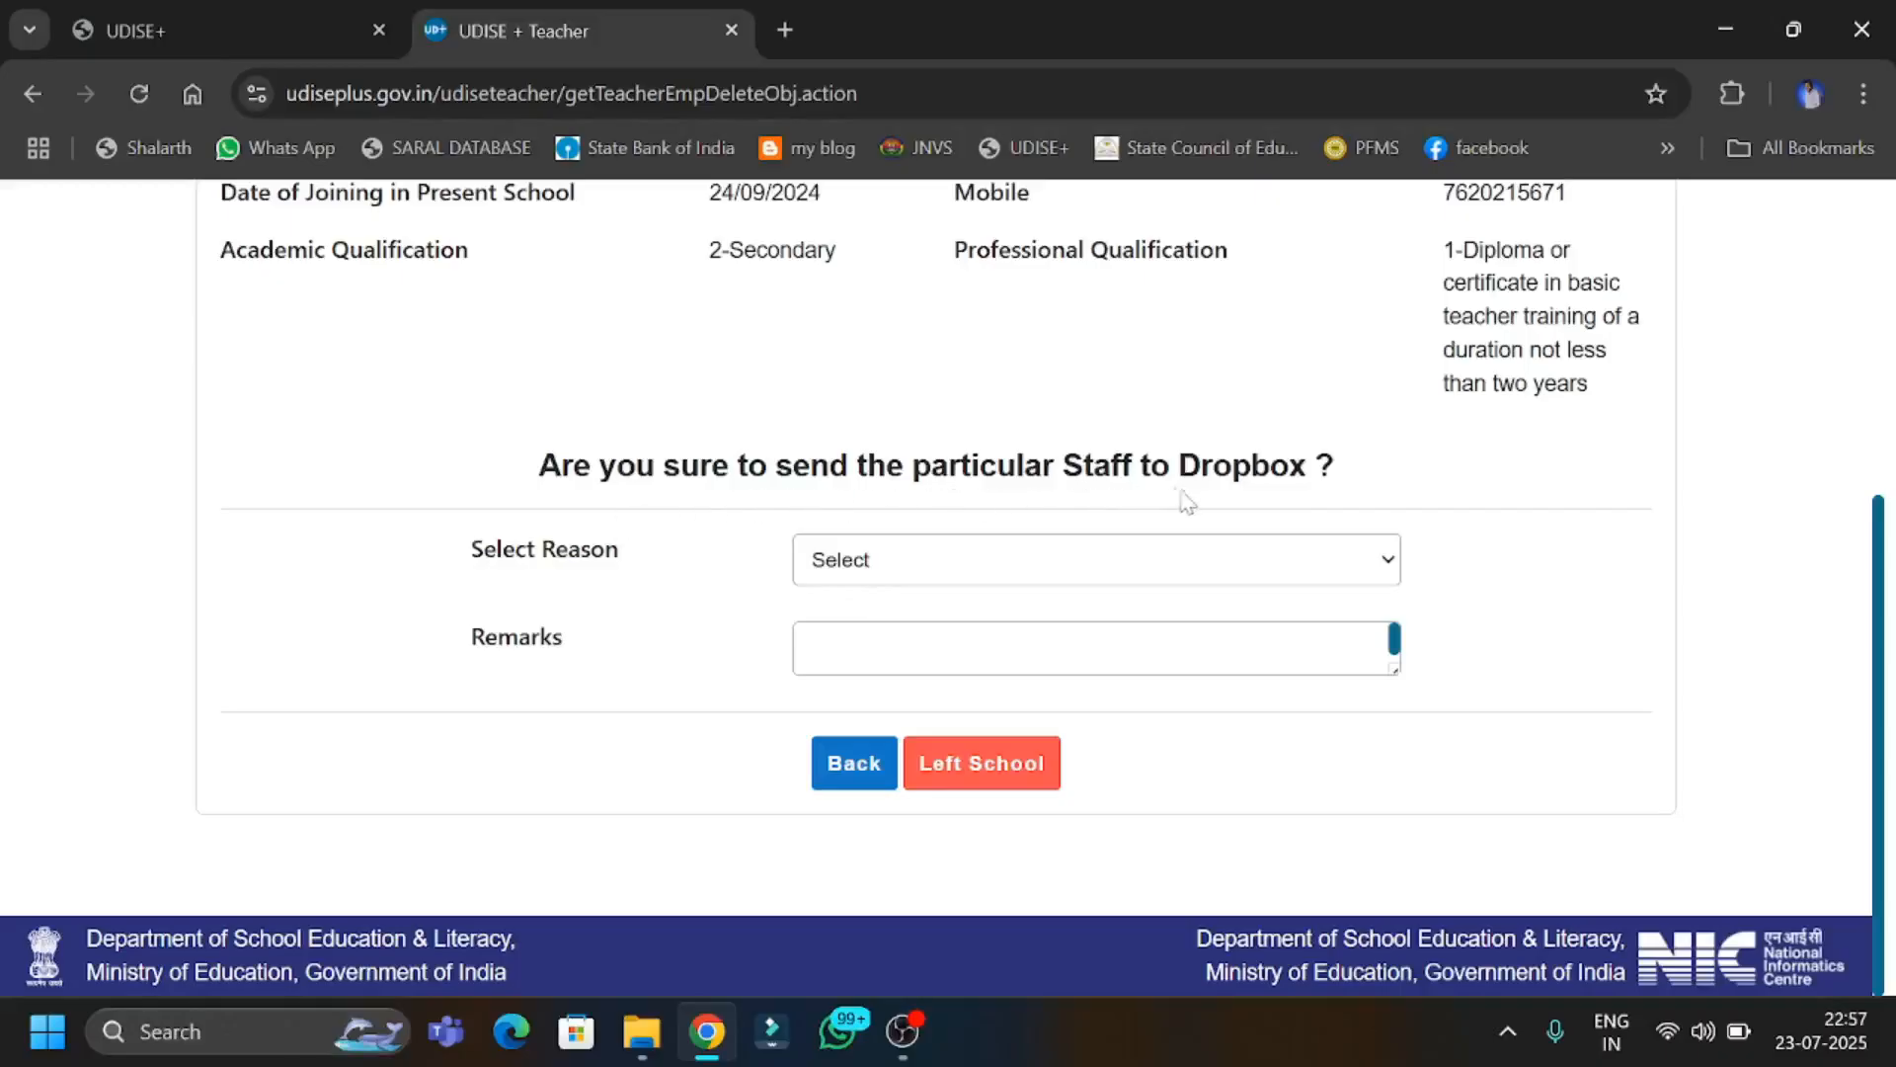
pyautogui.click(992, 581)
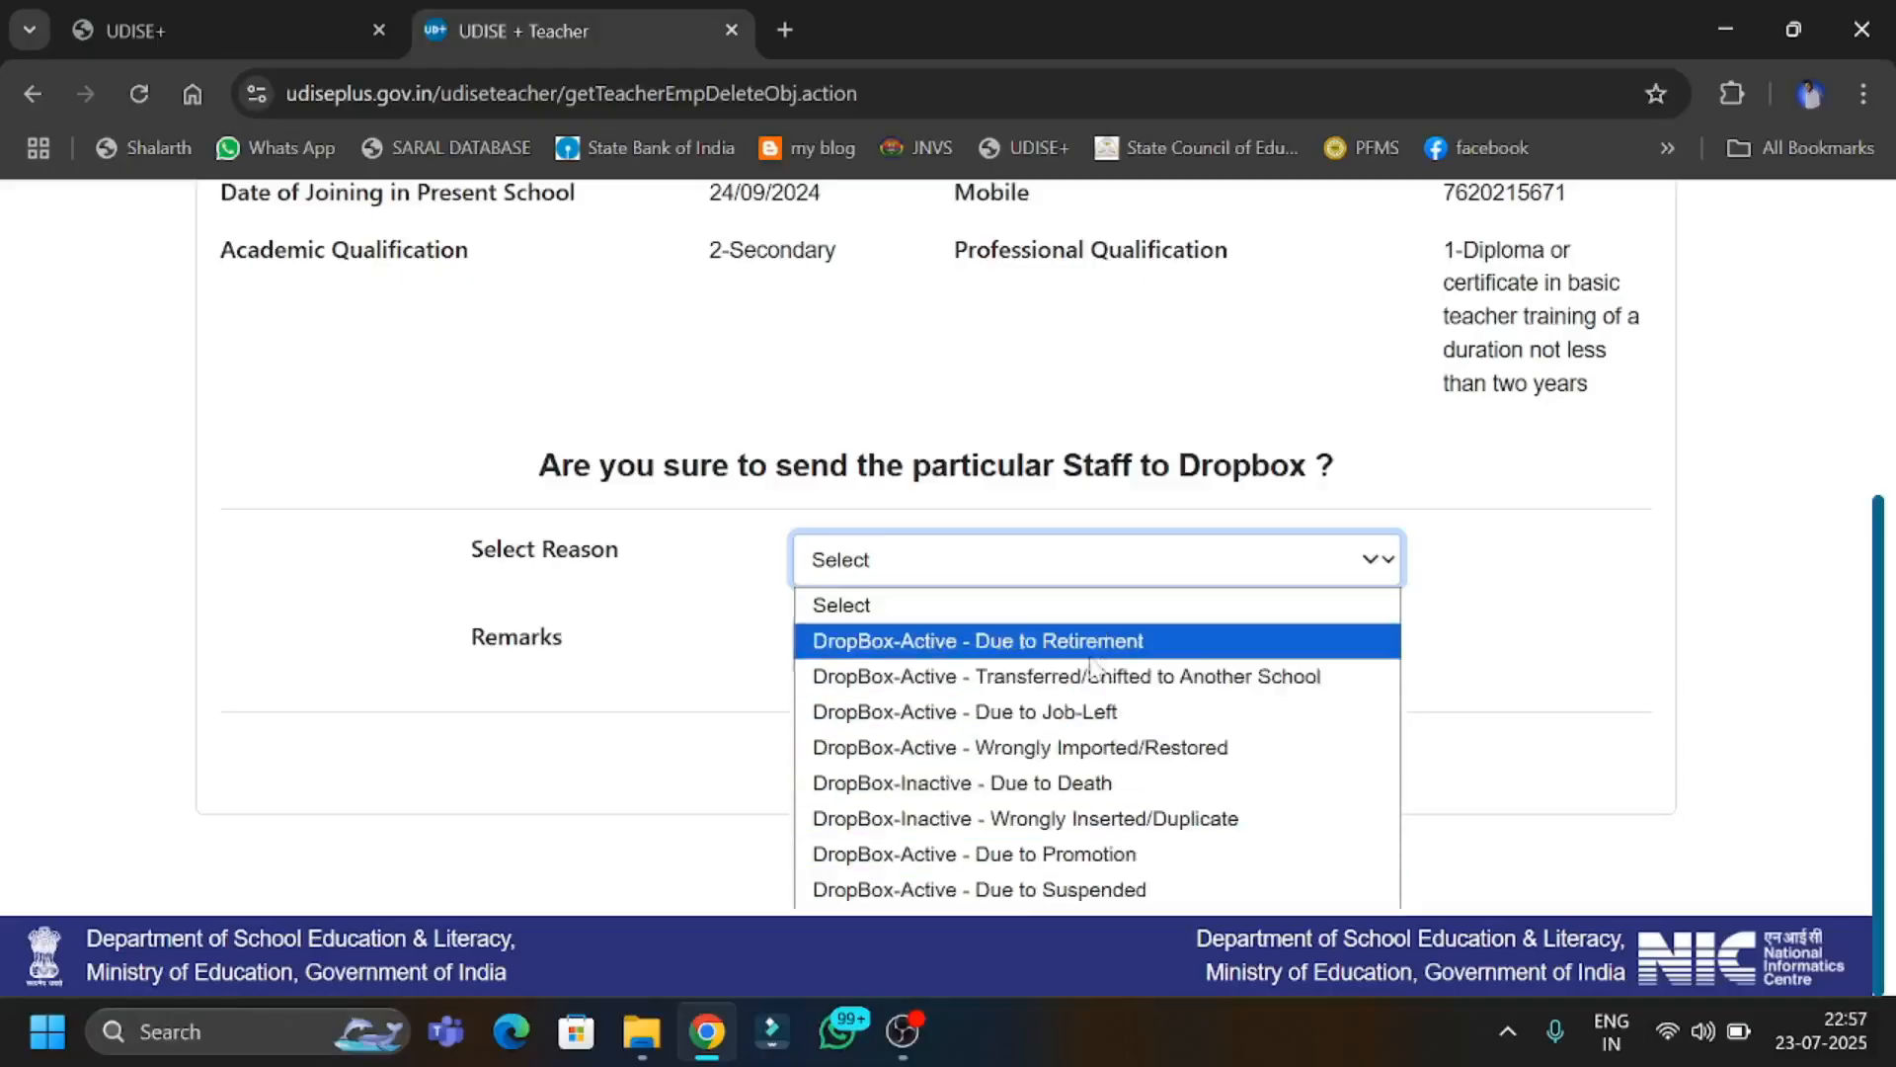
pyautogui.click(1055, 642)
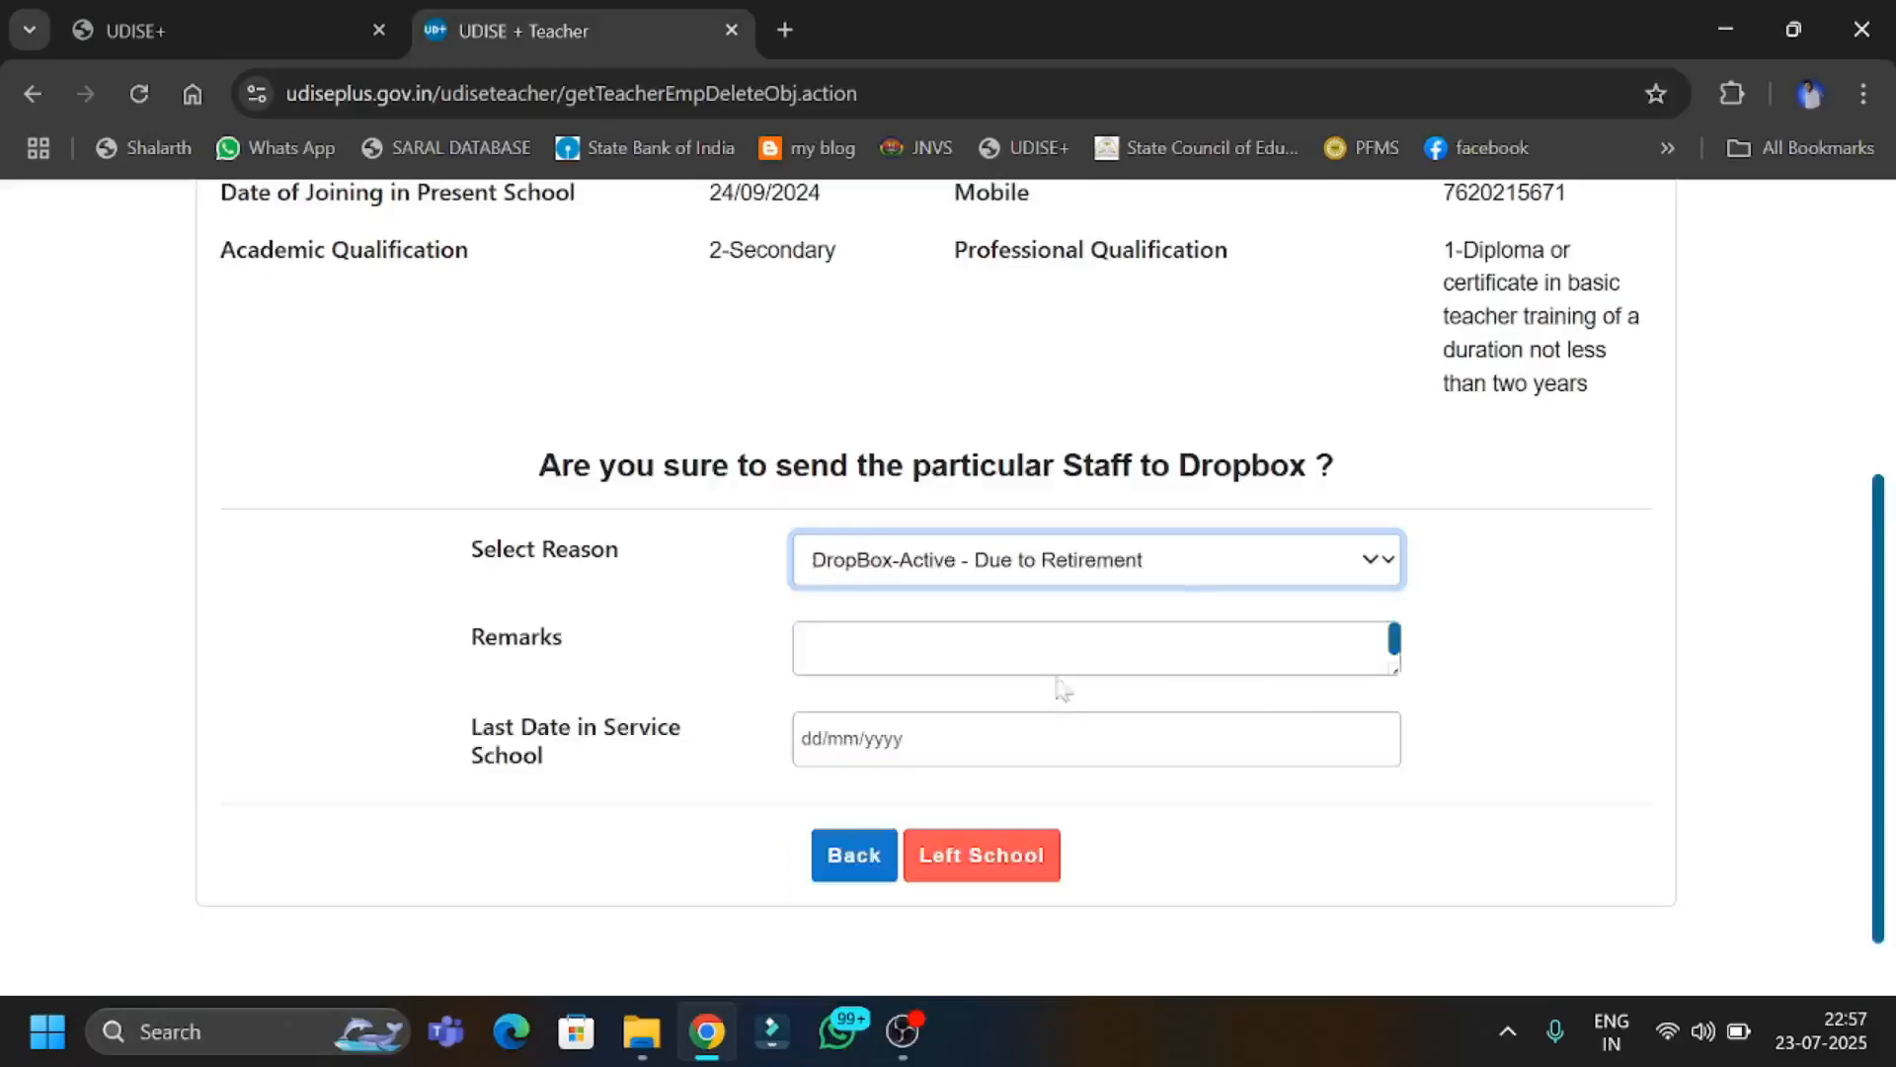
pyautogui.click(1166, 578)
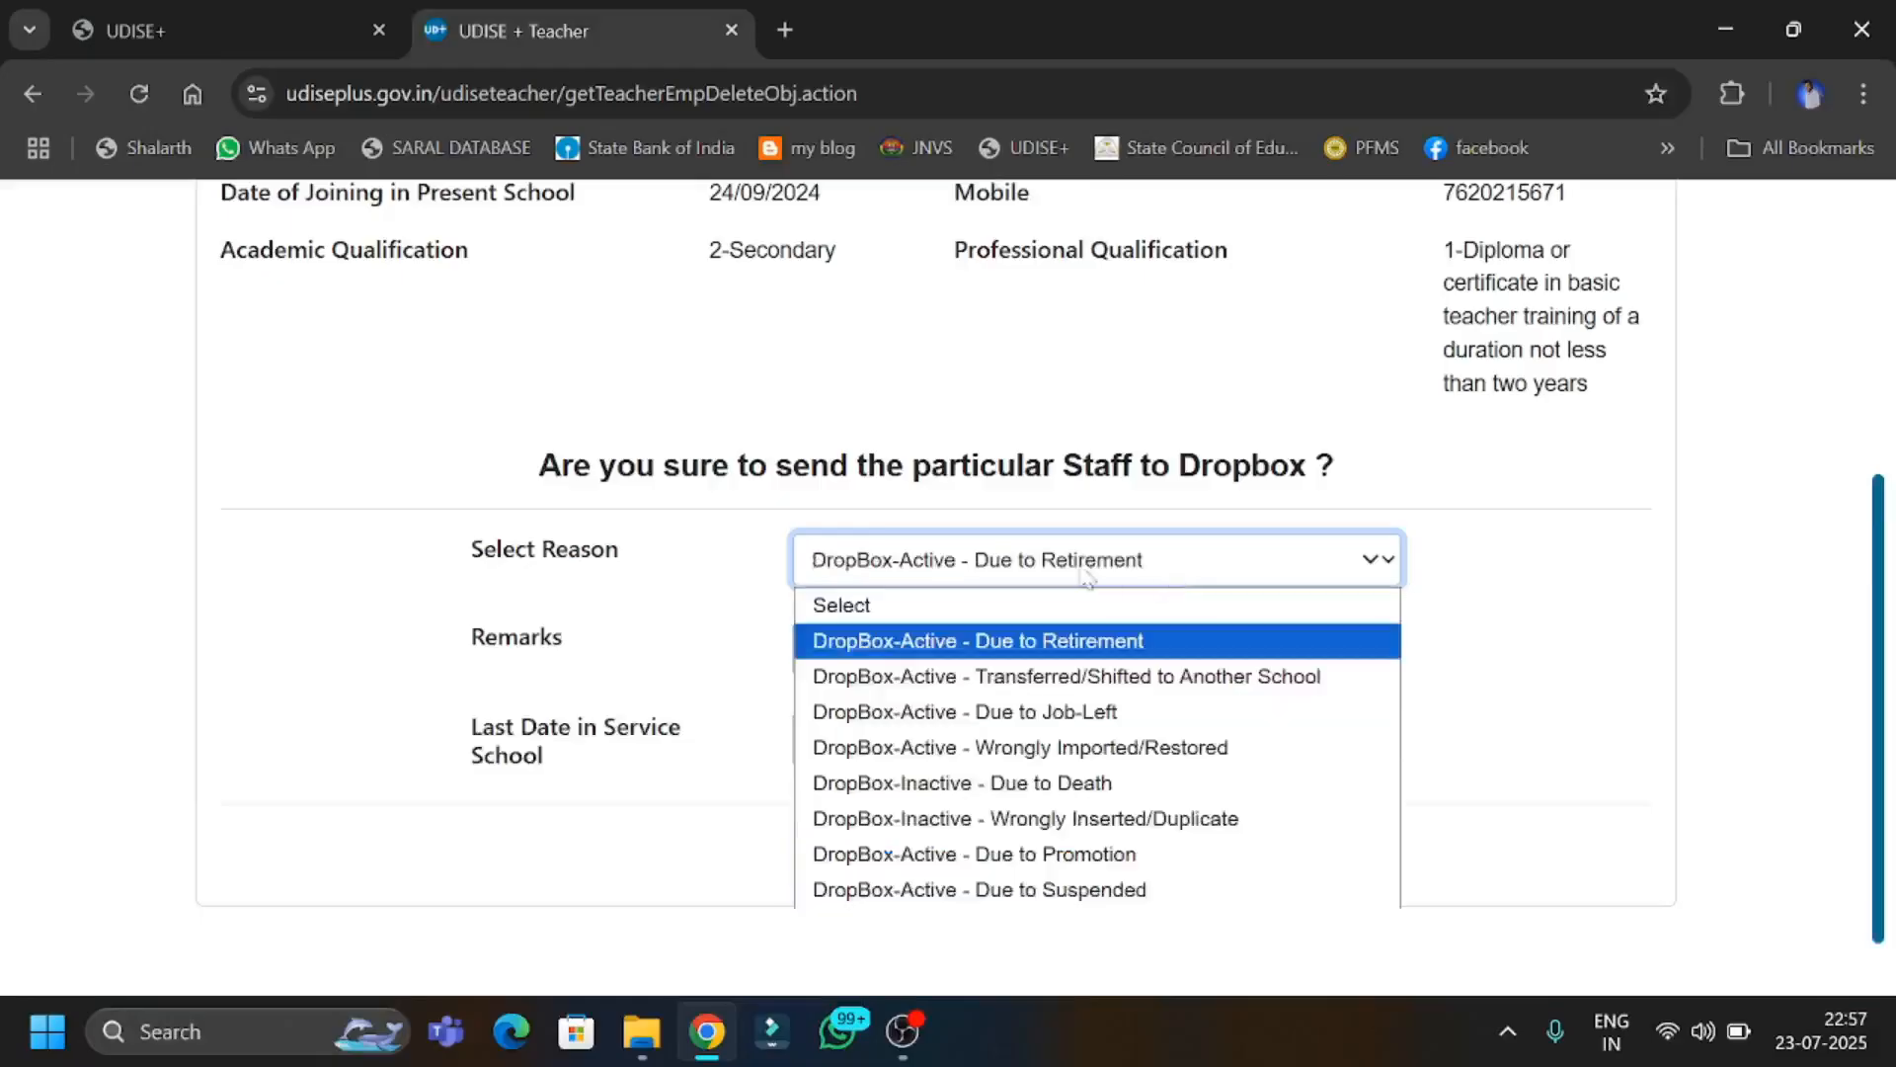
pyautogui.click(1058, 640)
# Enter the remark "retirment", set the last date in service school to 31/05/2025, and try to submit the Left School form.
pyautogui.click(1058, 642)
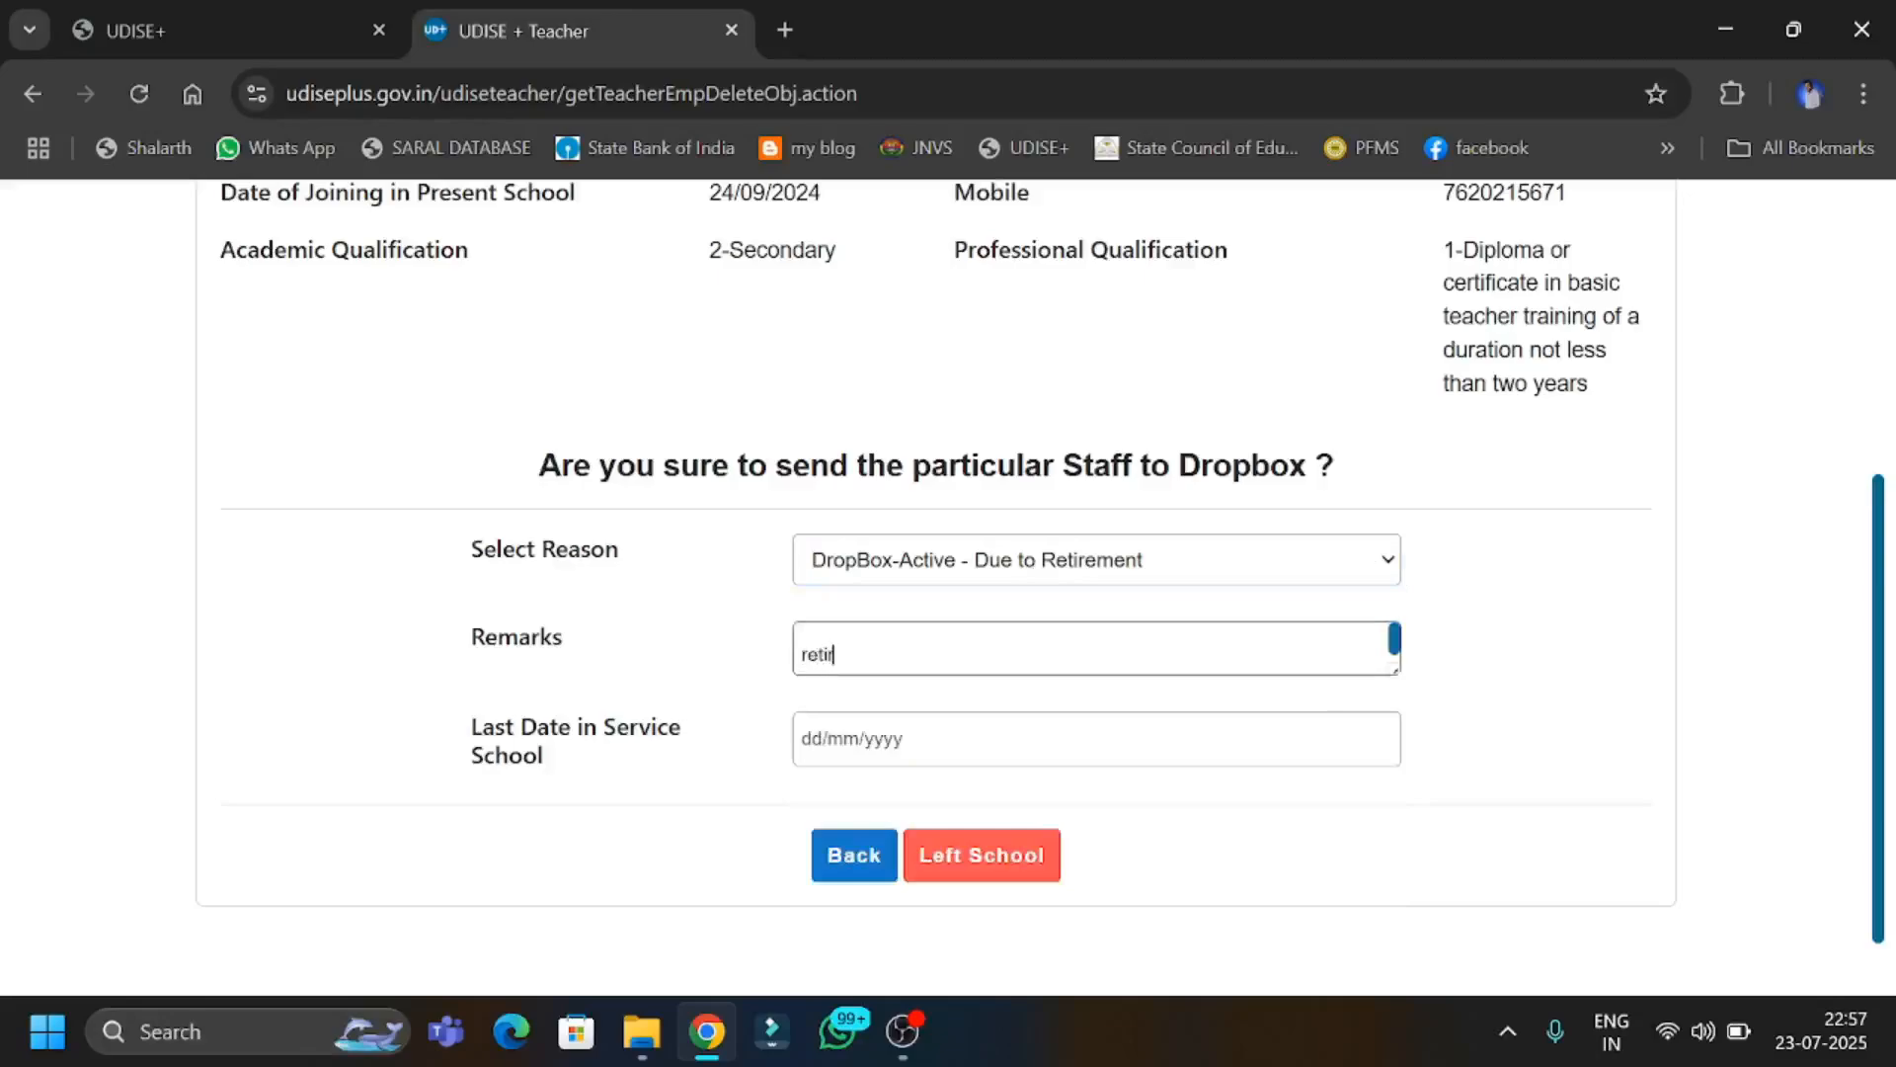
pyautogui.write('retirment')
pyautogui.click(938, 741)
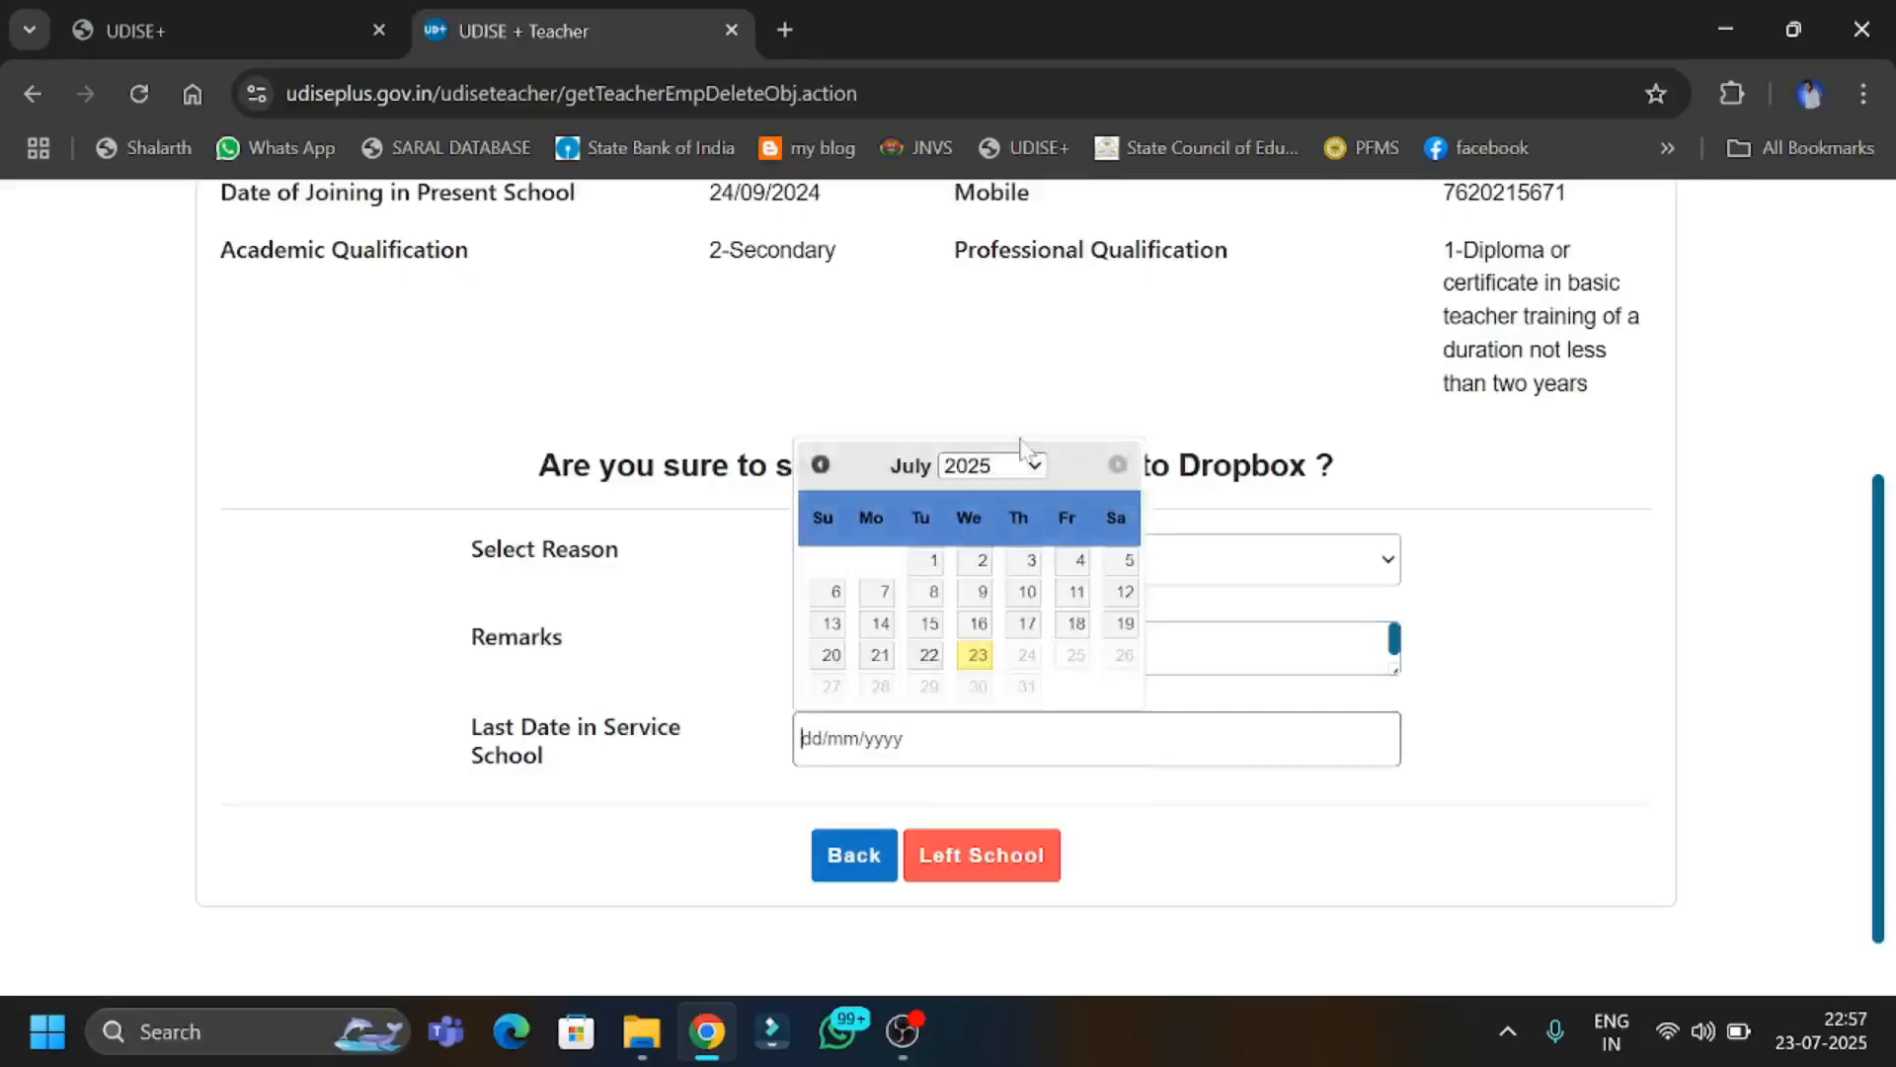
pyautogui.click(821, 466)
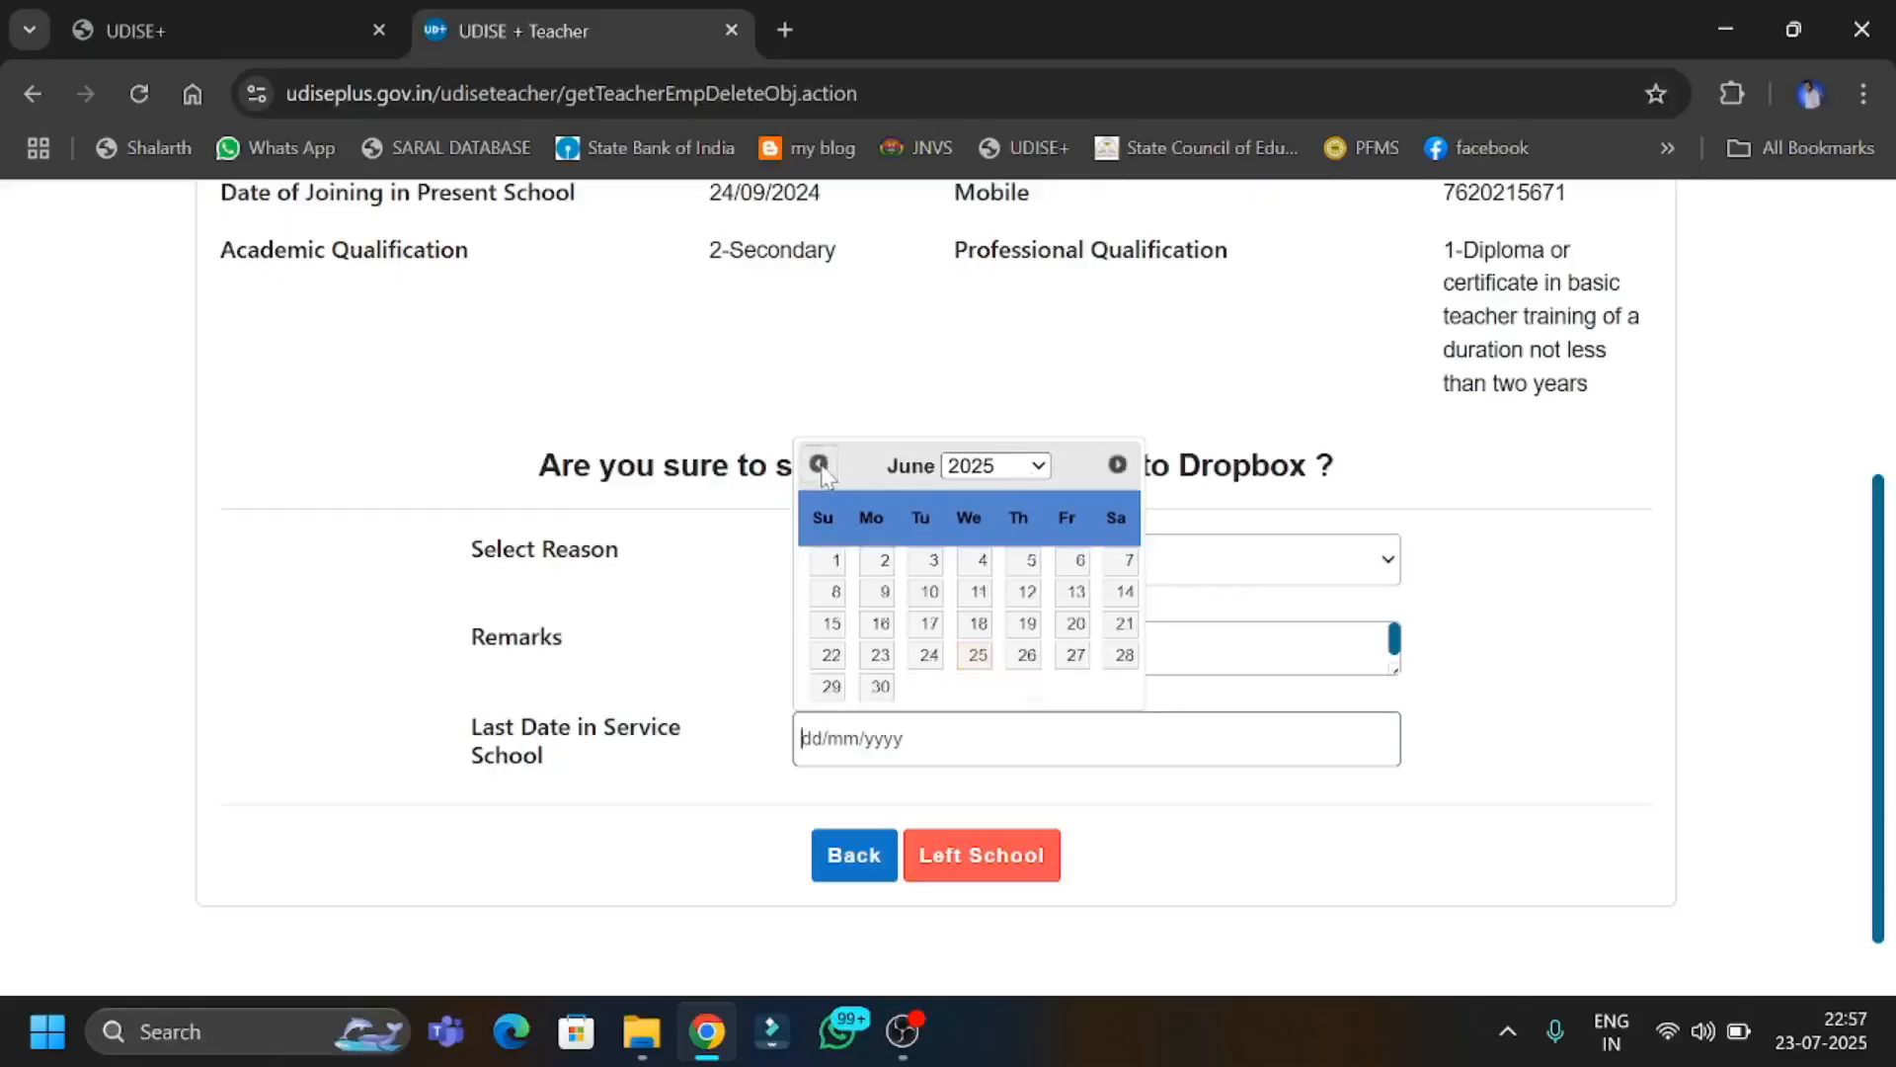
pyautogui.click(822, 468)
pyautogui.click(1125, 687)
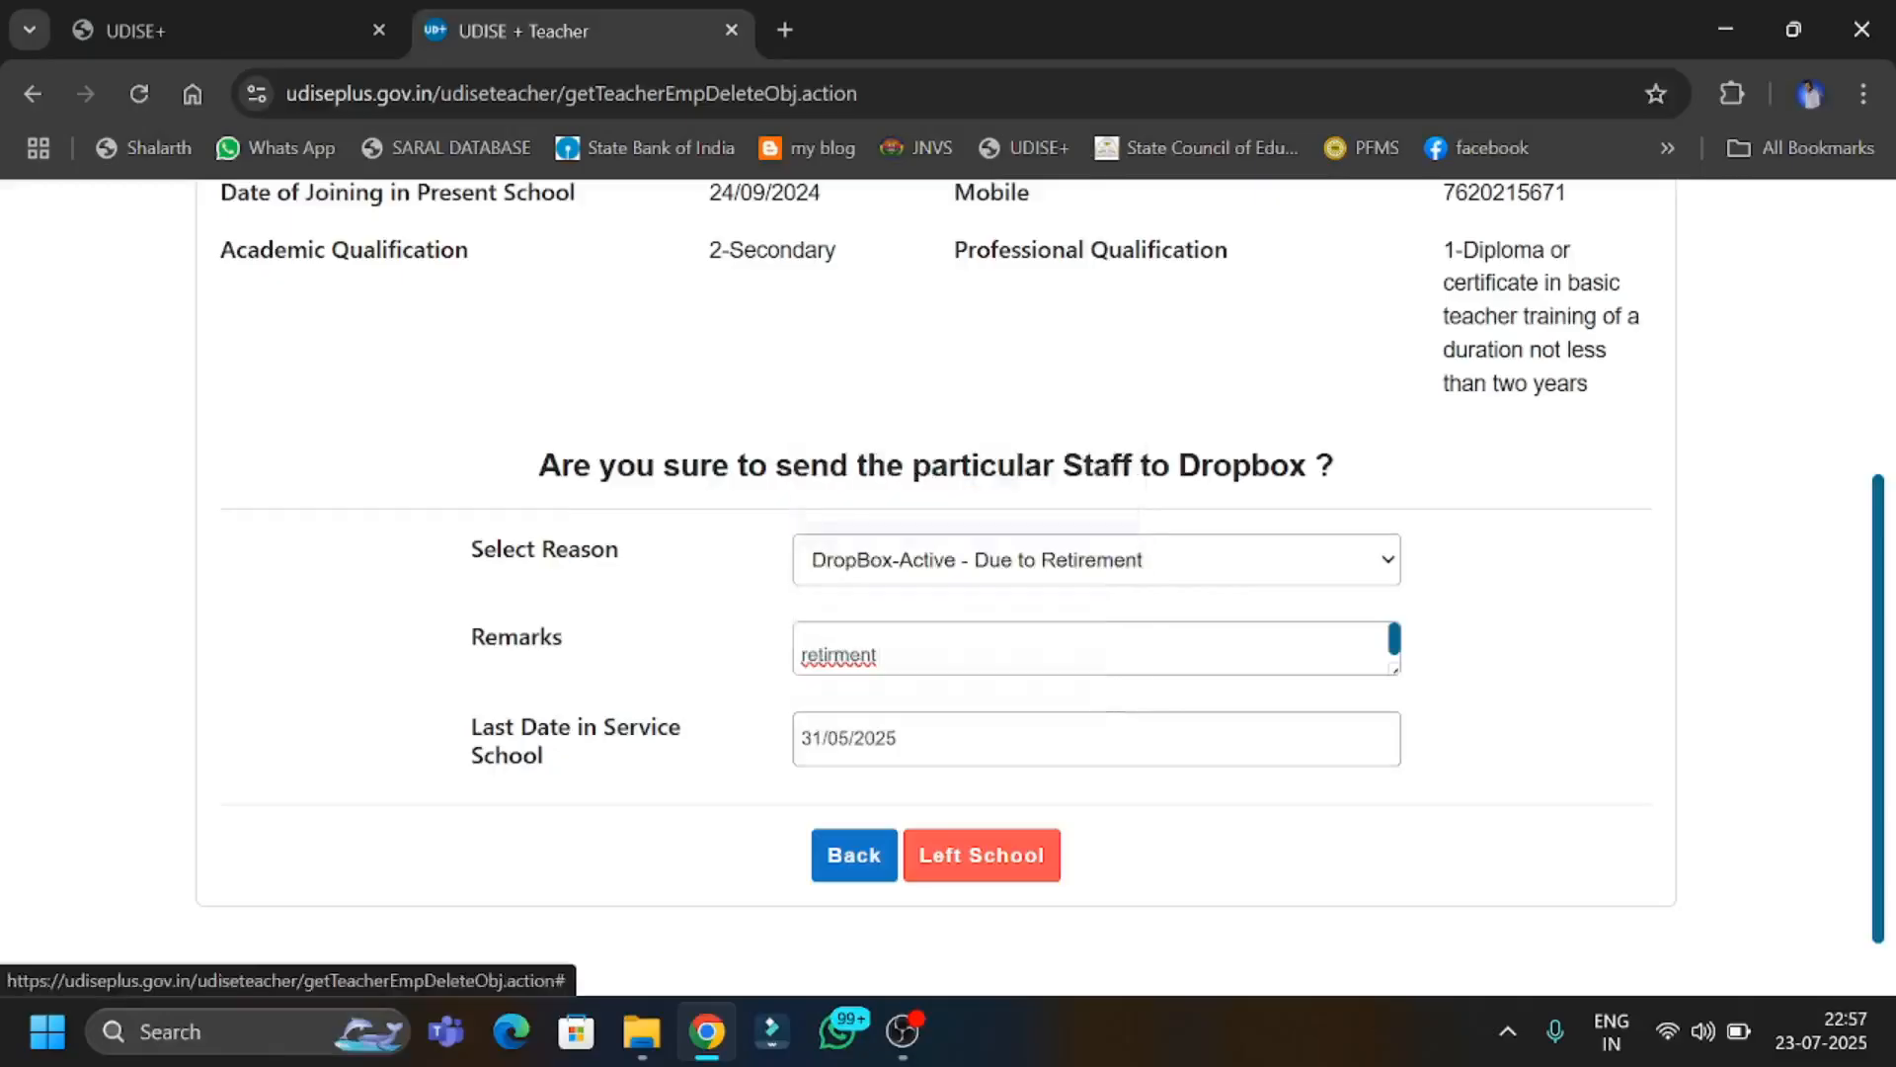
pyautogui.click(992, 865)
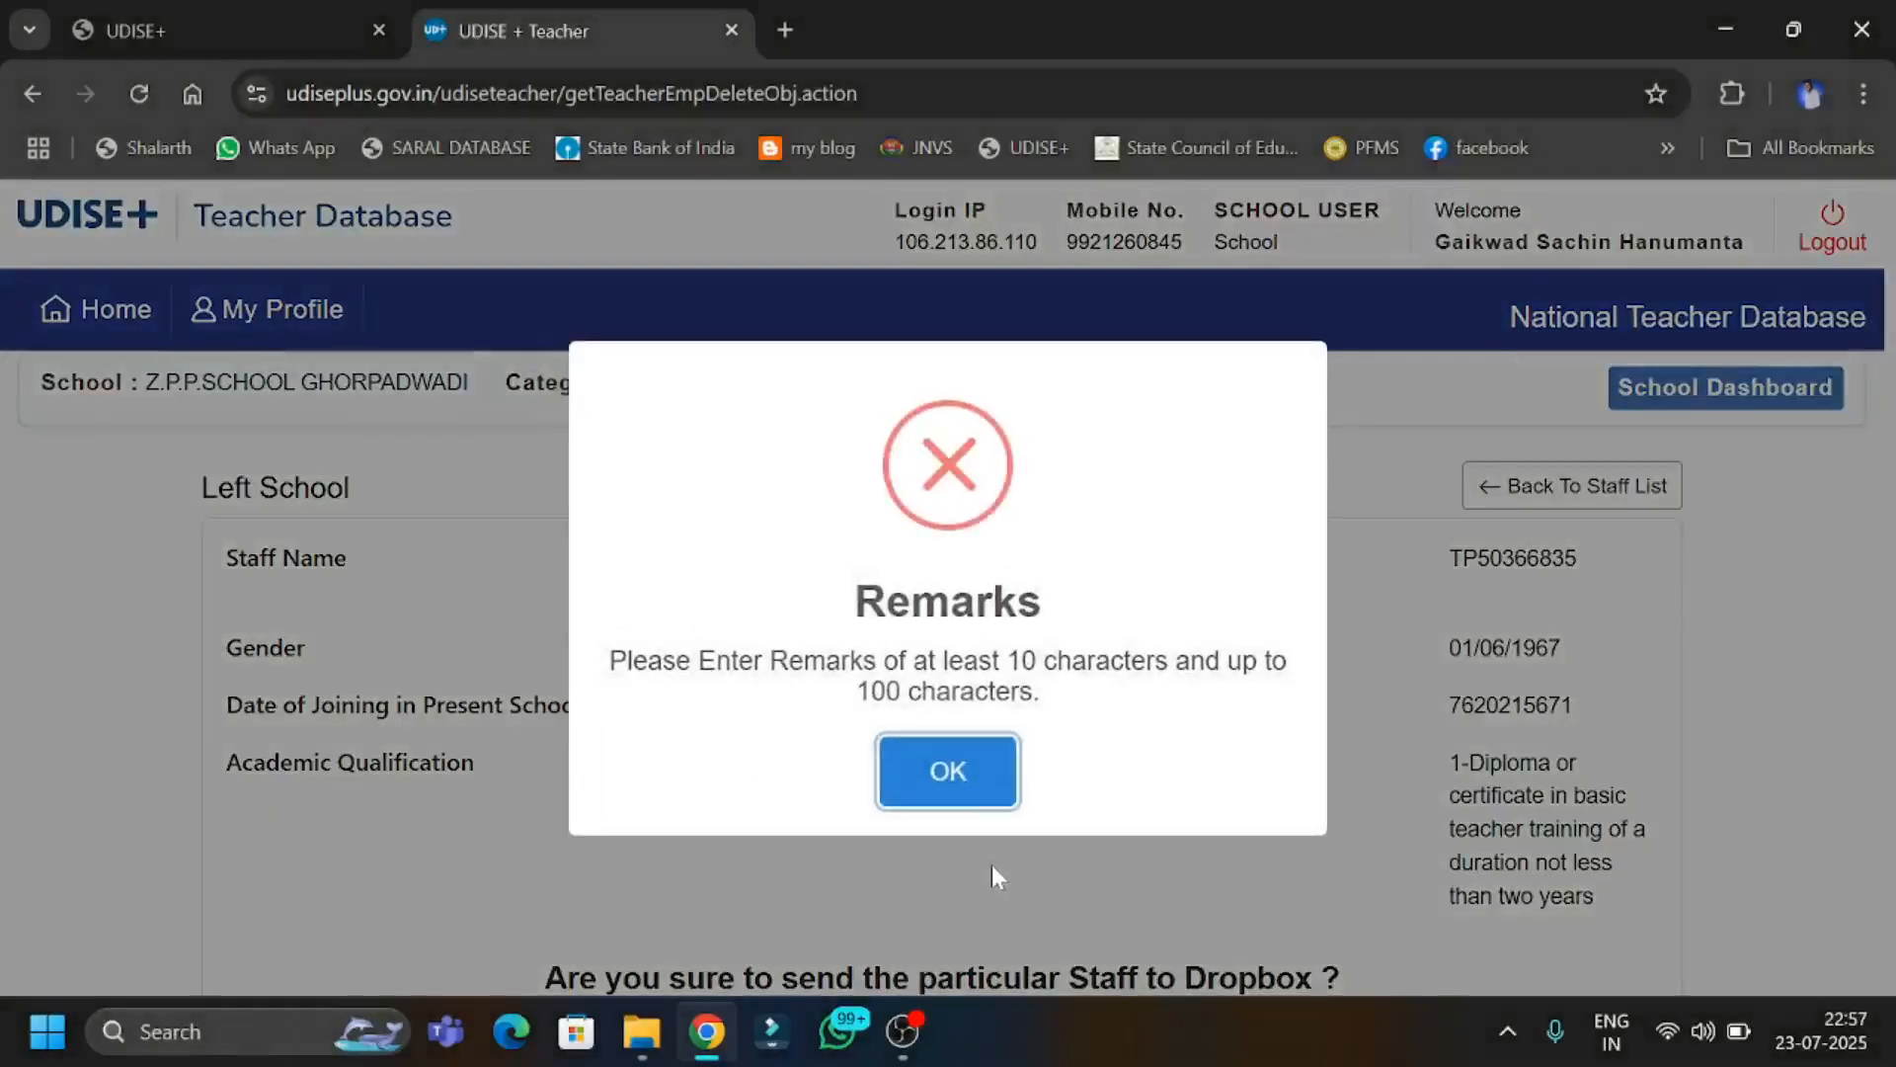
pyautogui.click(956, 788)
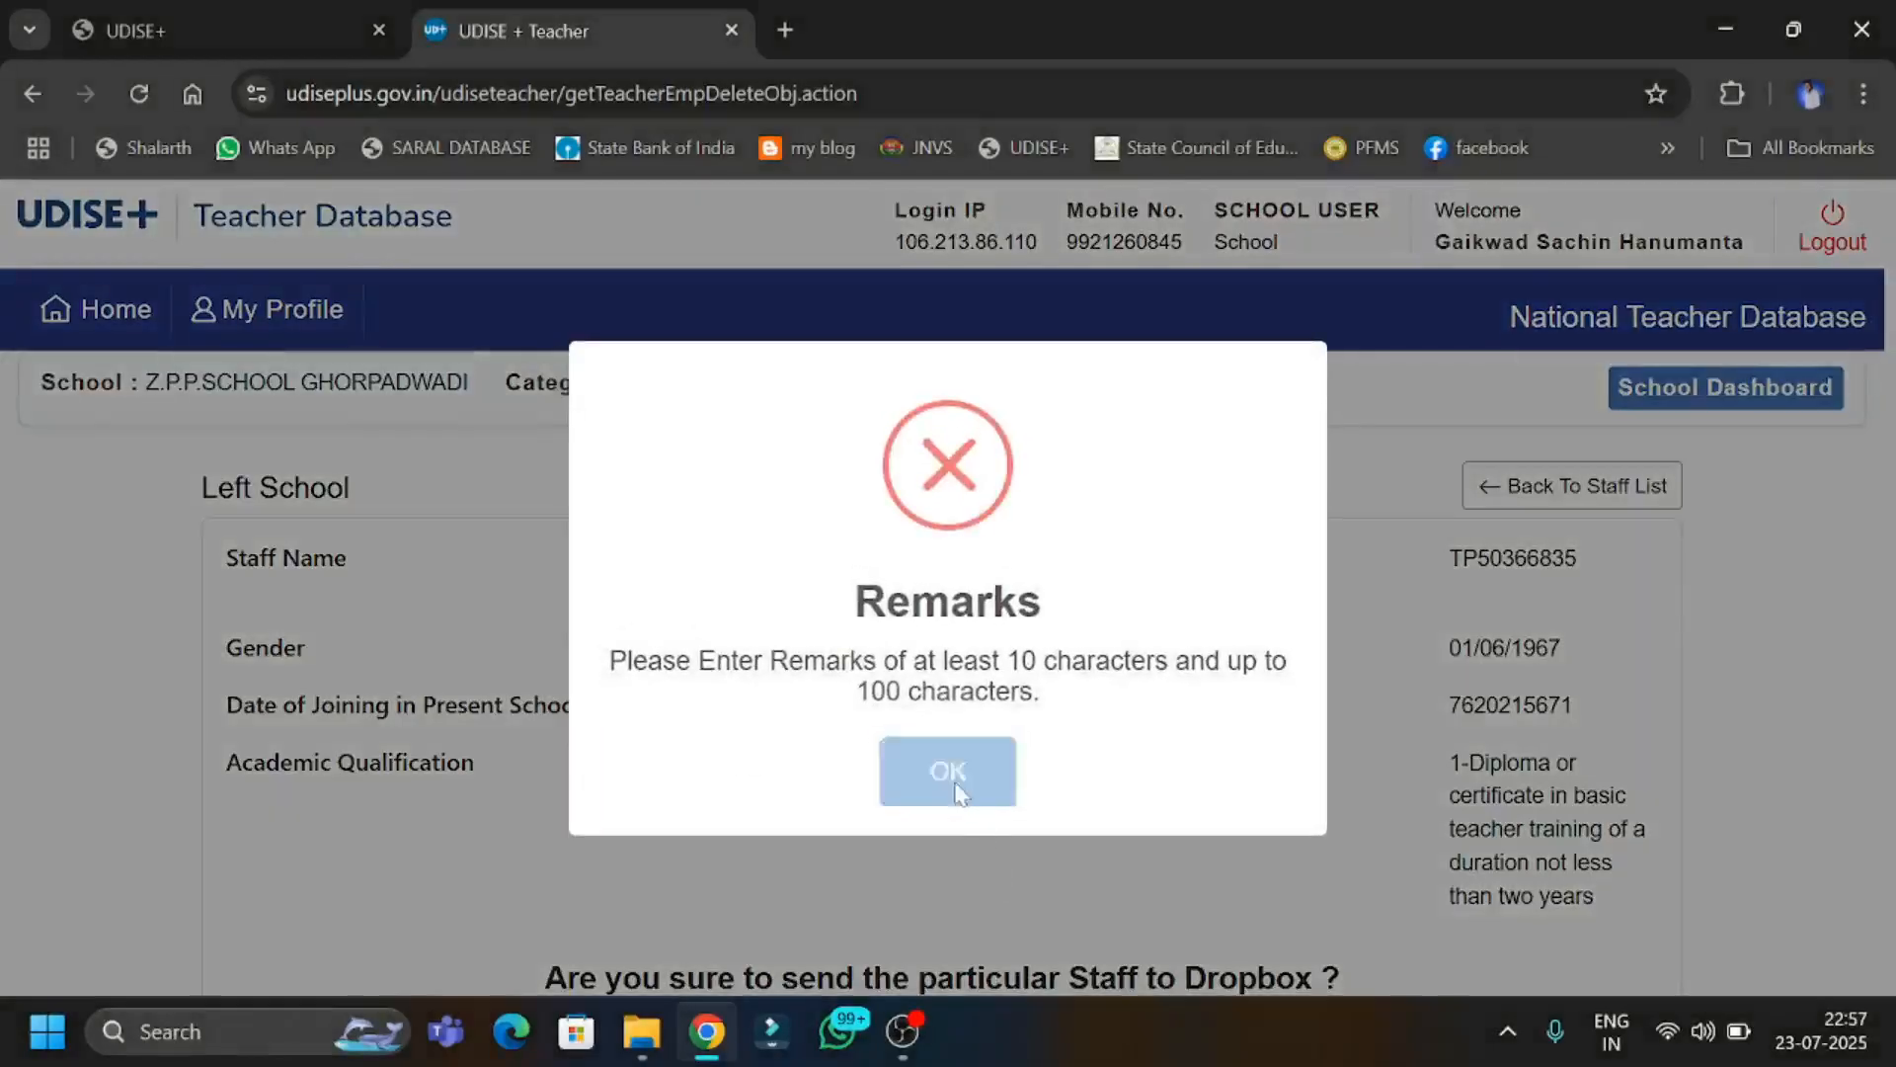
# Replace the remark with "due to retirement verify" and confirm sending the staff member to Dropbox.
pyautogui.scroll(-5, 901, 826)
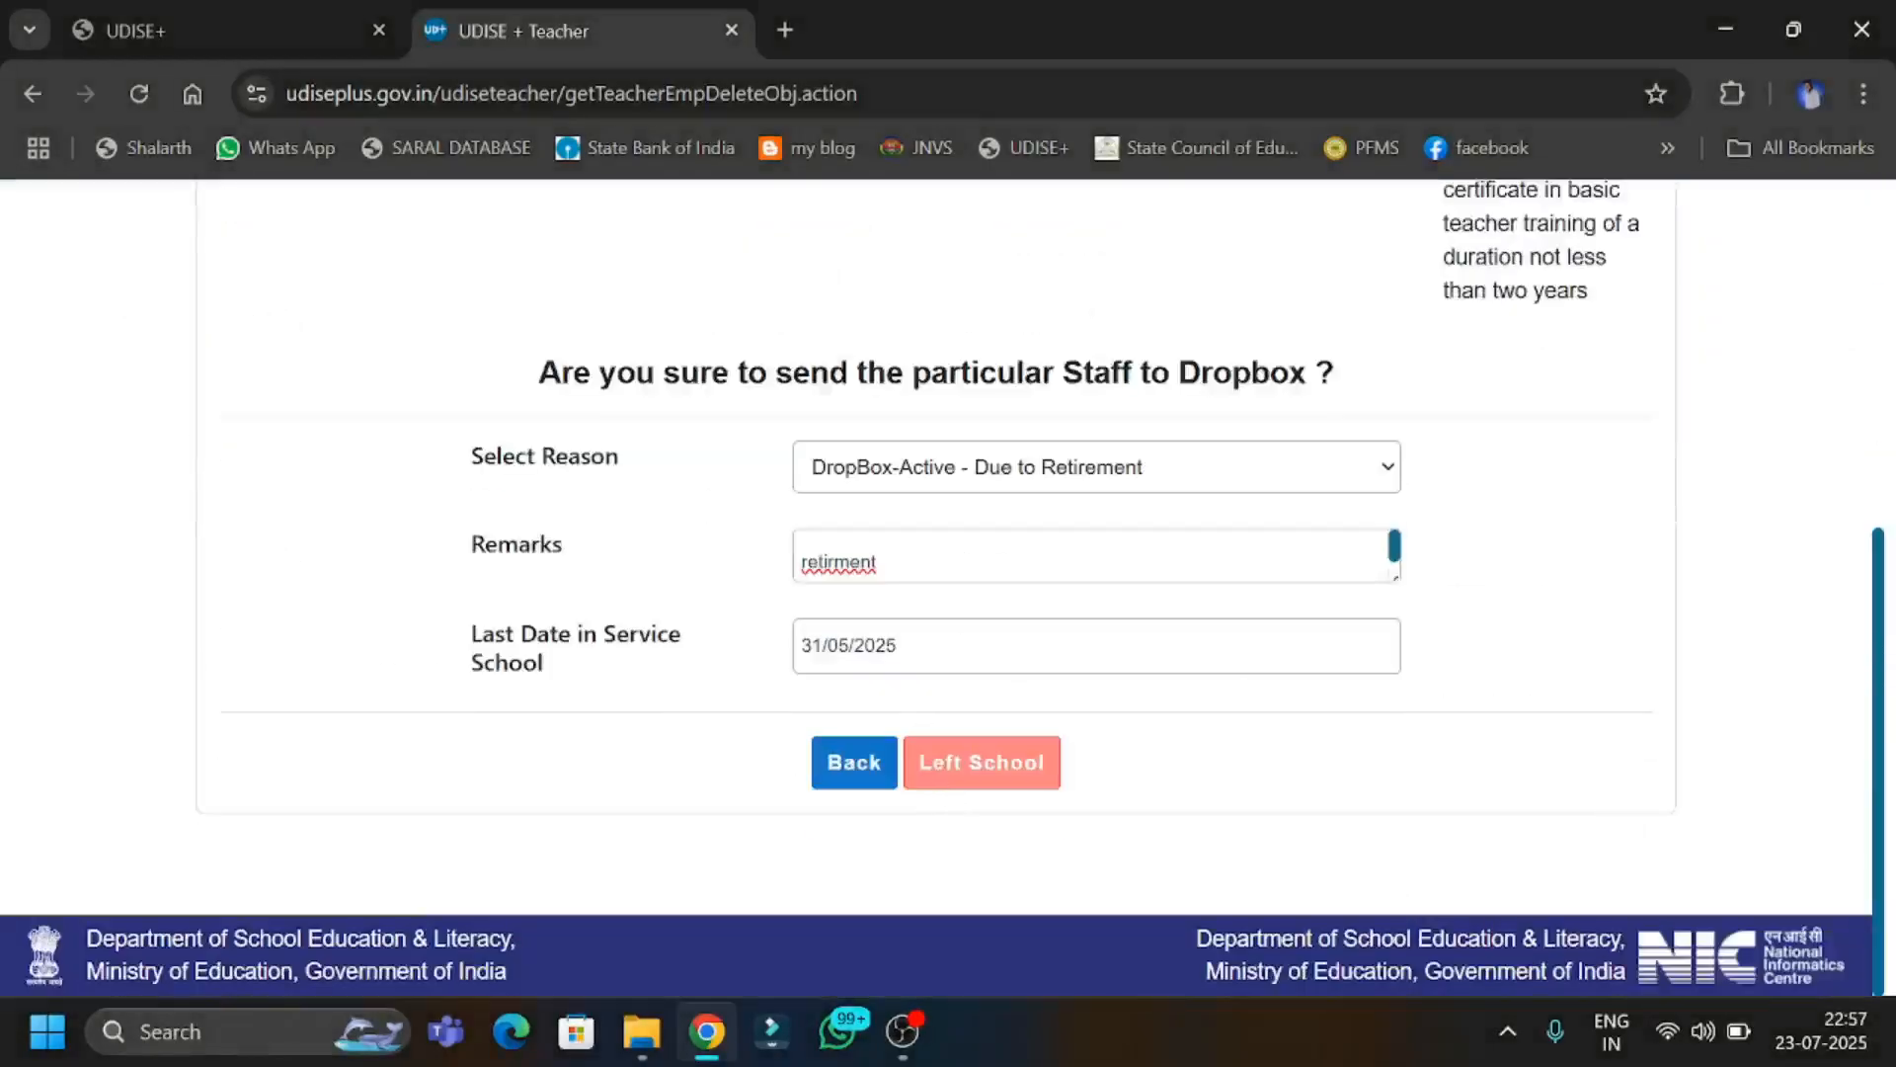
pyautogui.moveTo(882, 561); pyautogui.dragTo(785, 577)
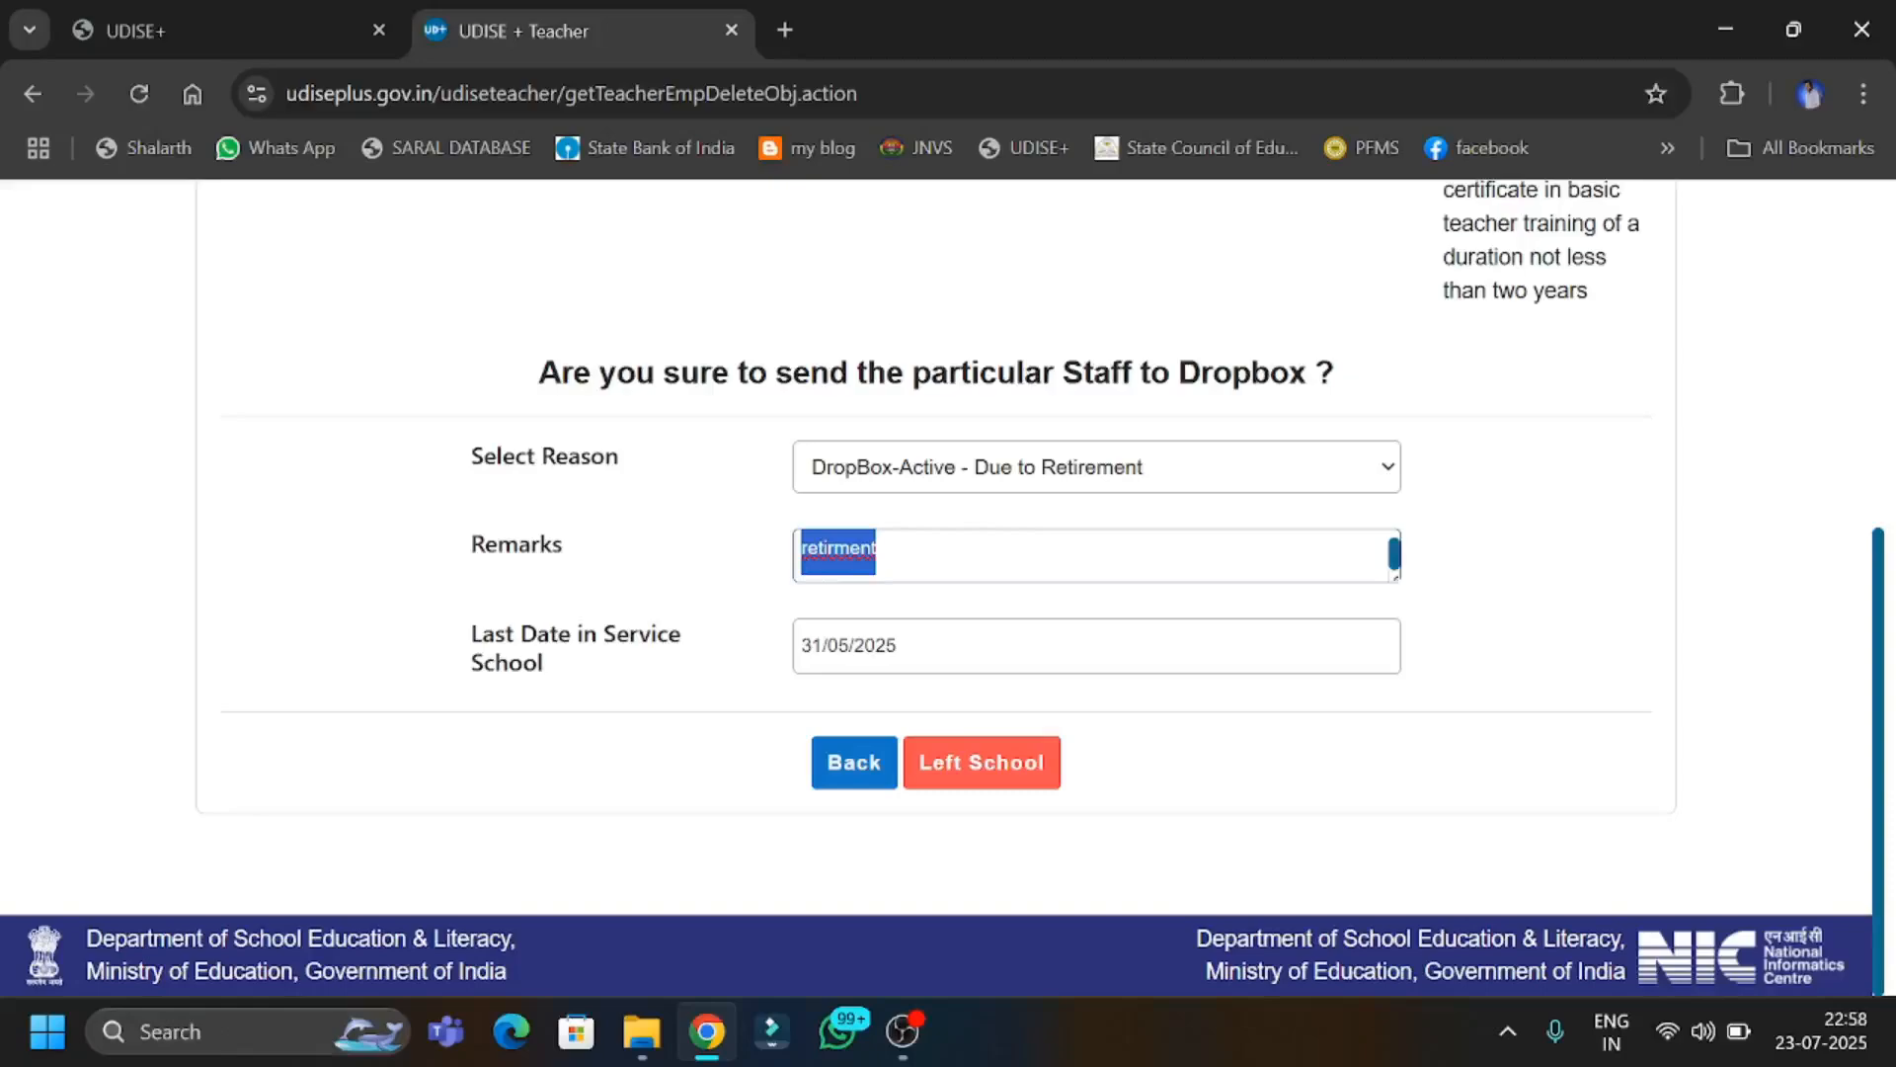
pyautogui.write('due to re')
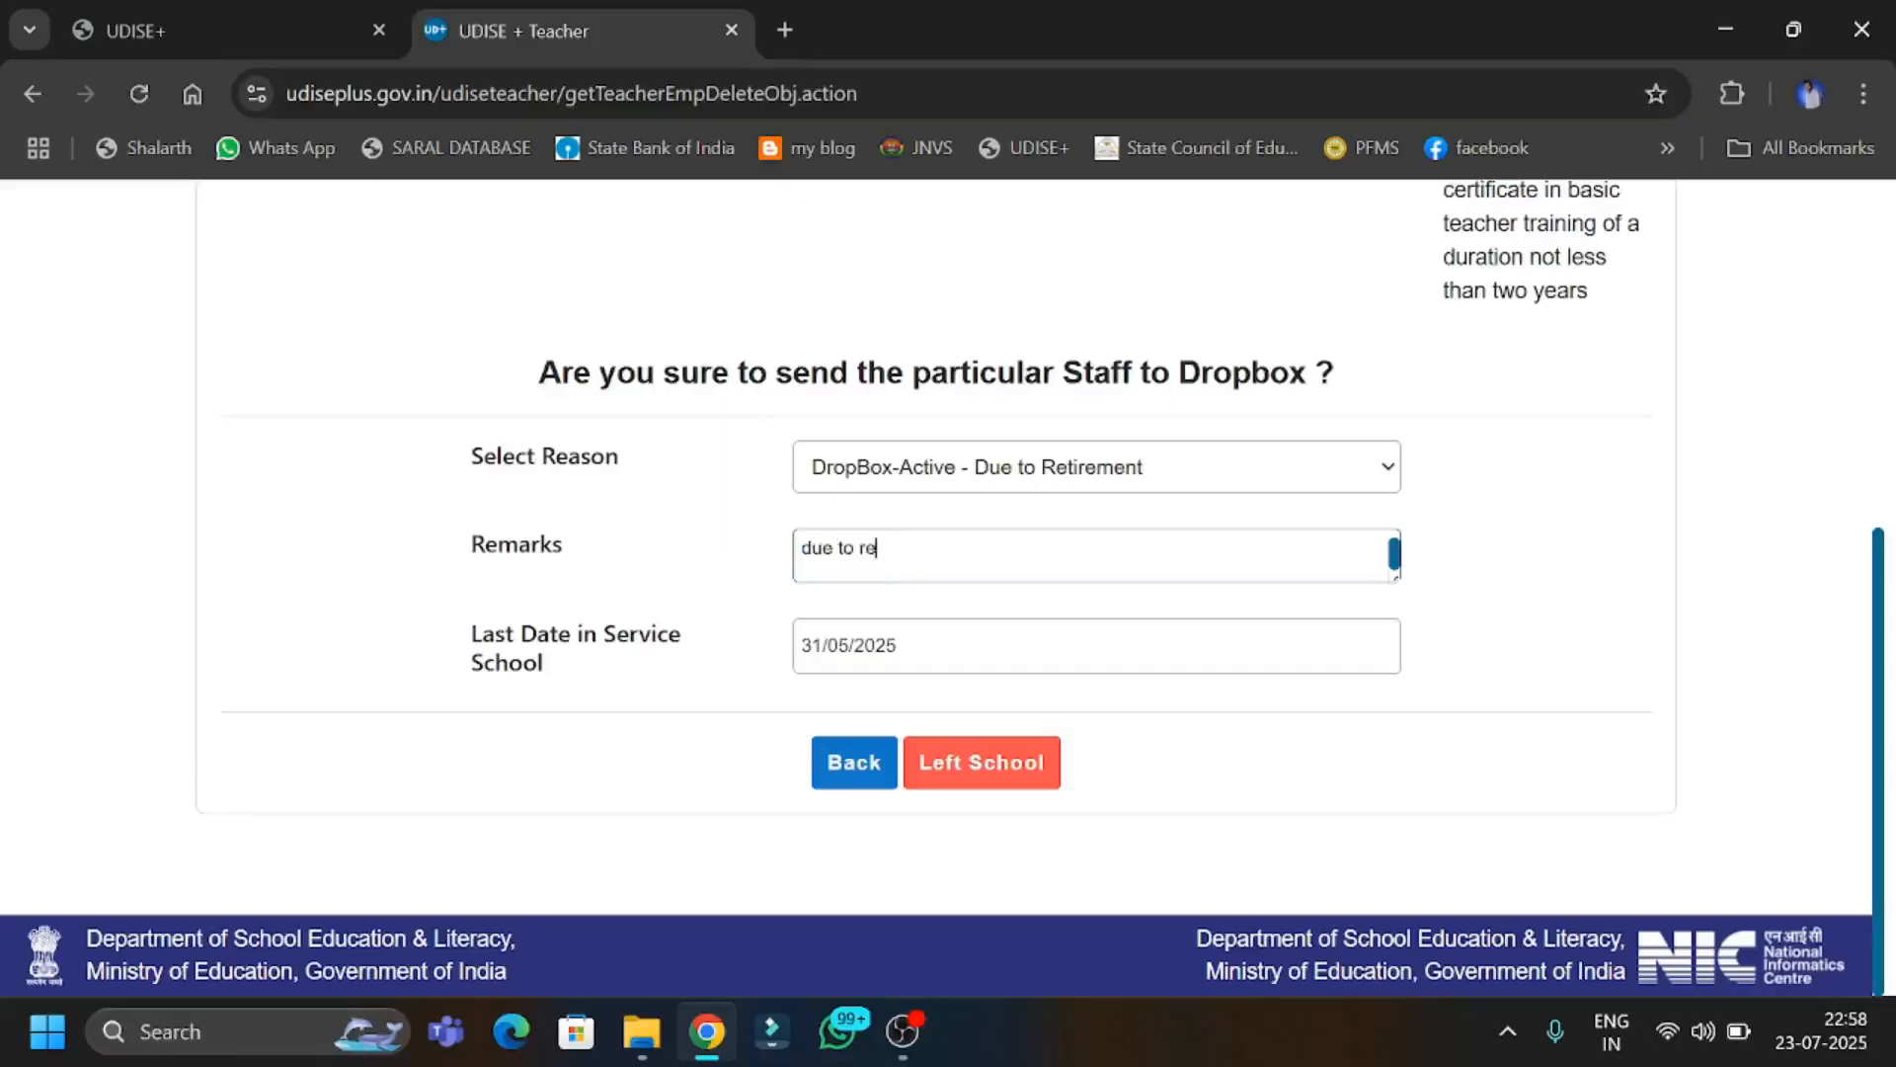
pyautogui.write('tireme')
pyautogui.write('nt verify')
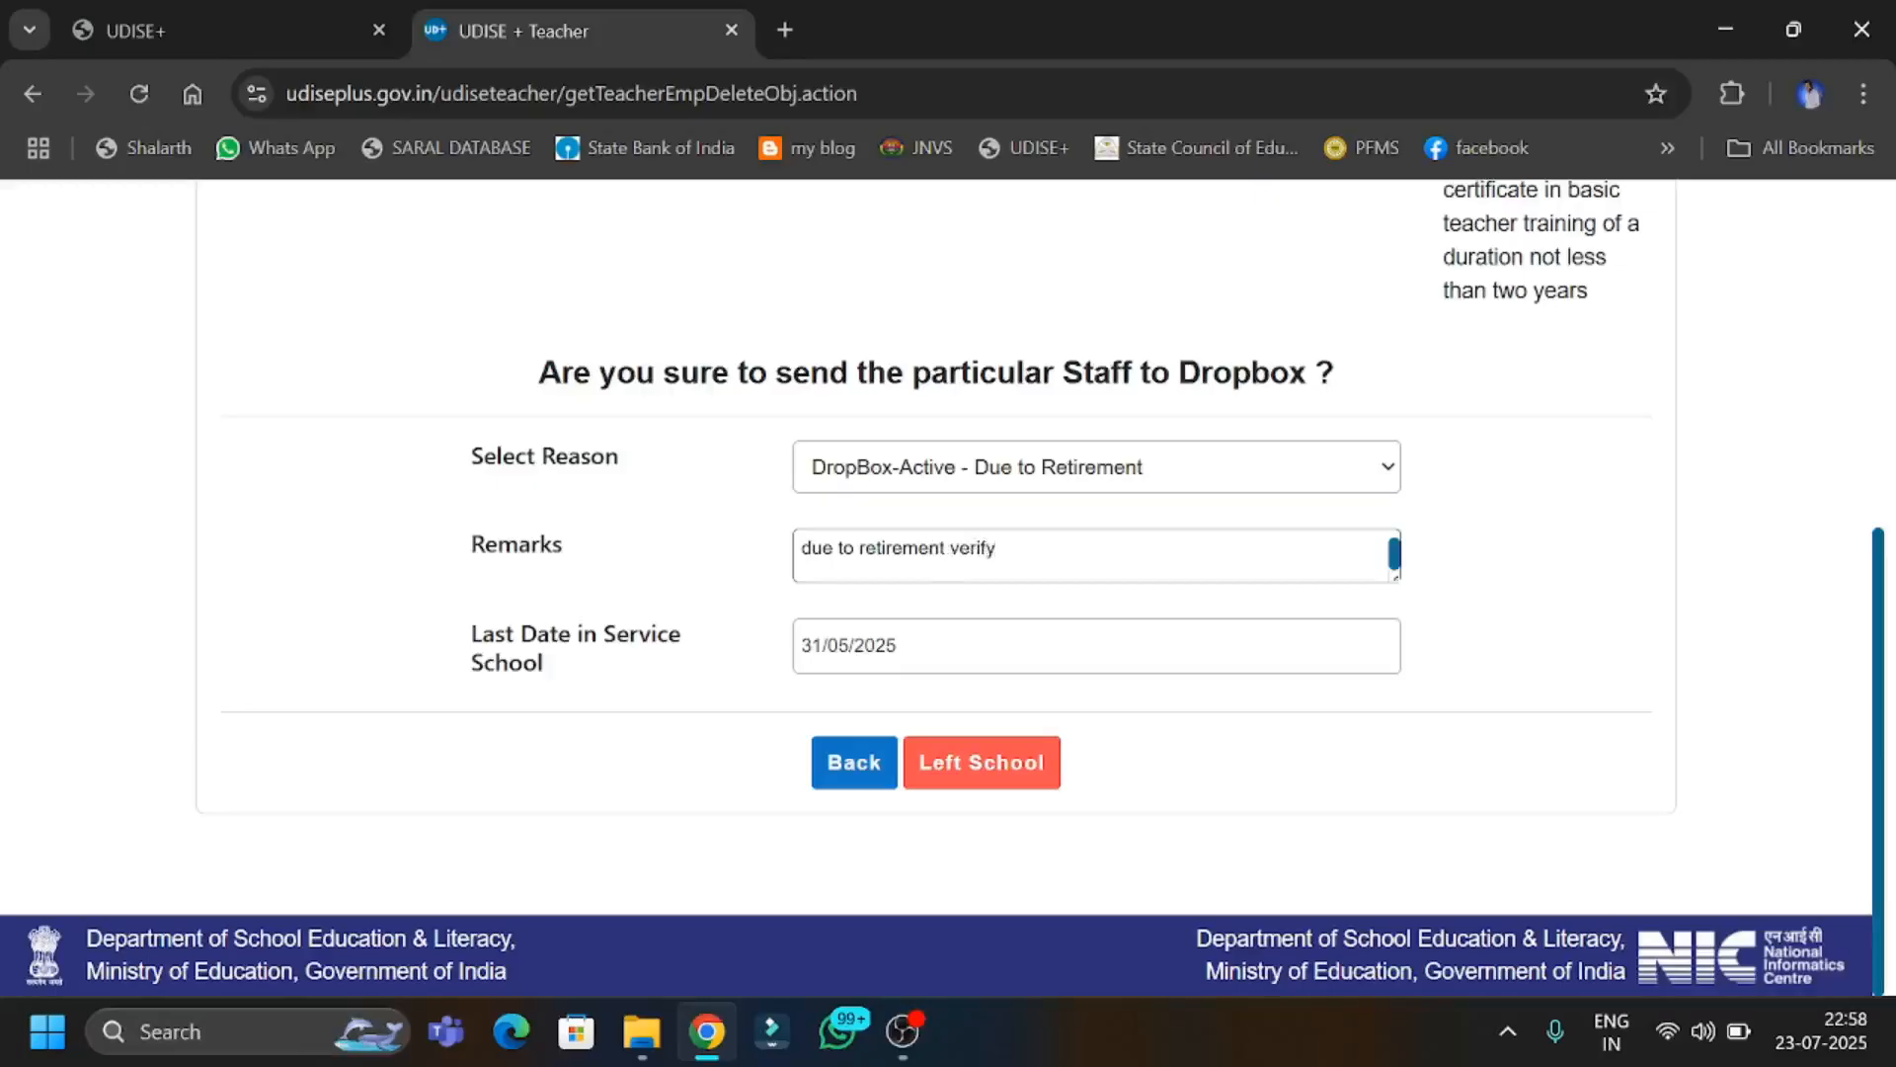
pyautogui.click(961, 762)
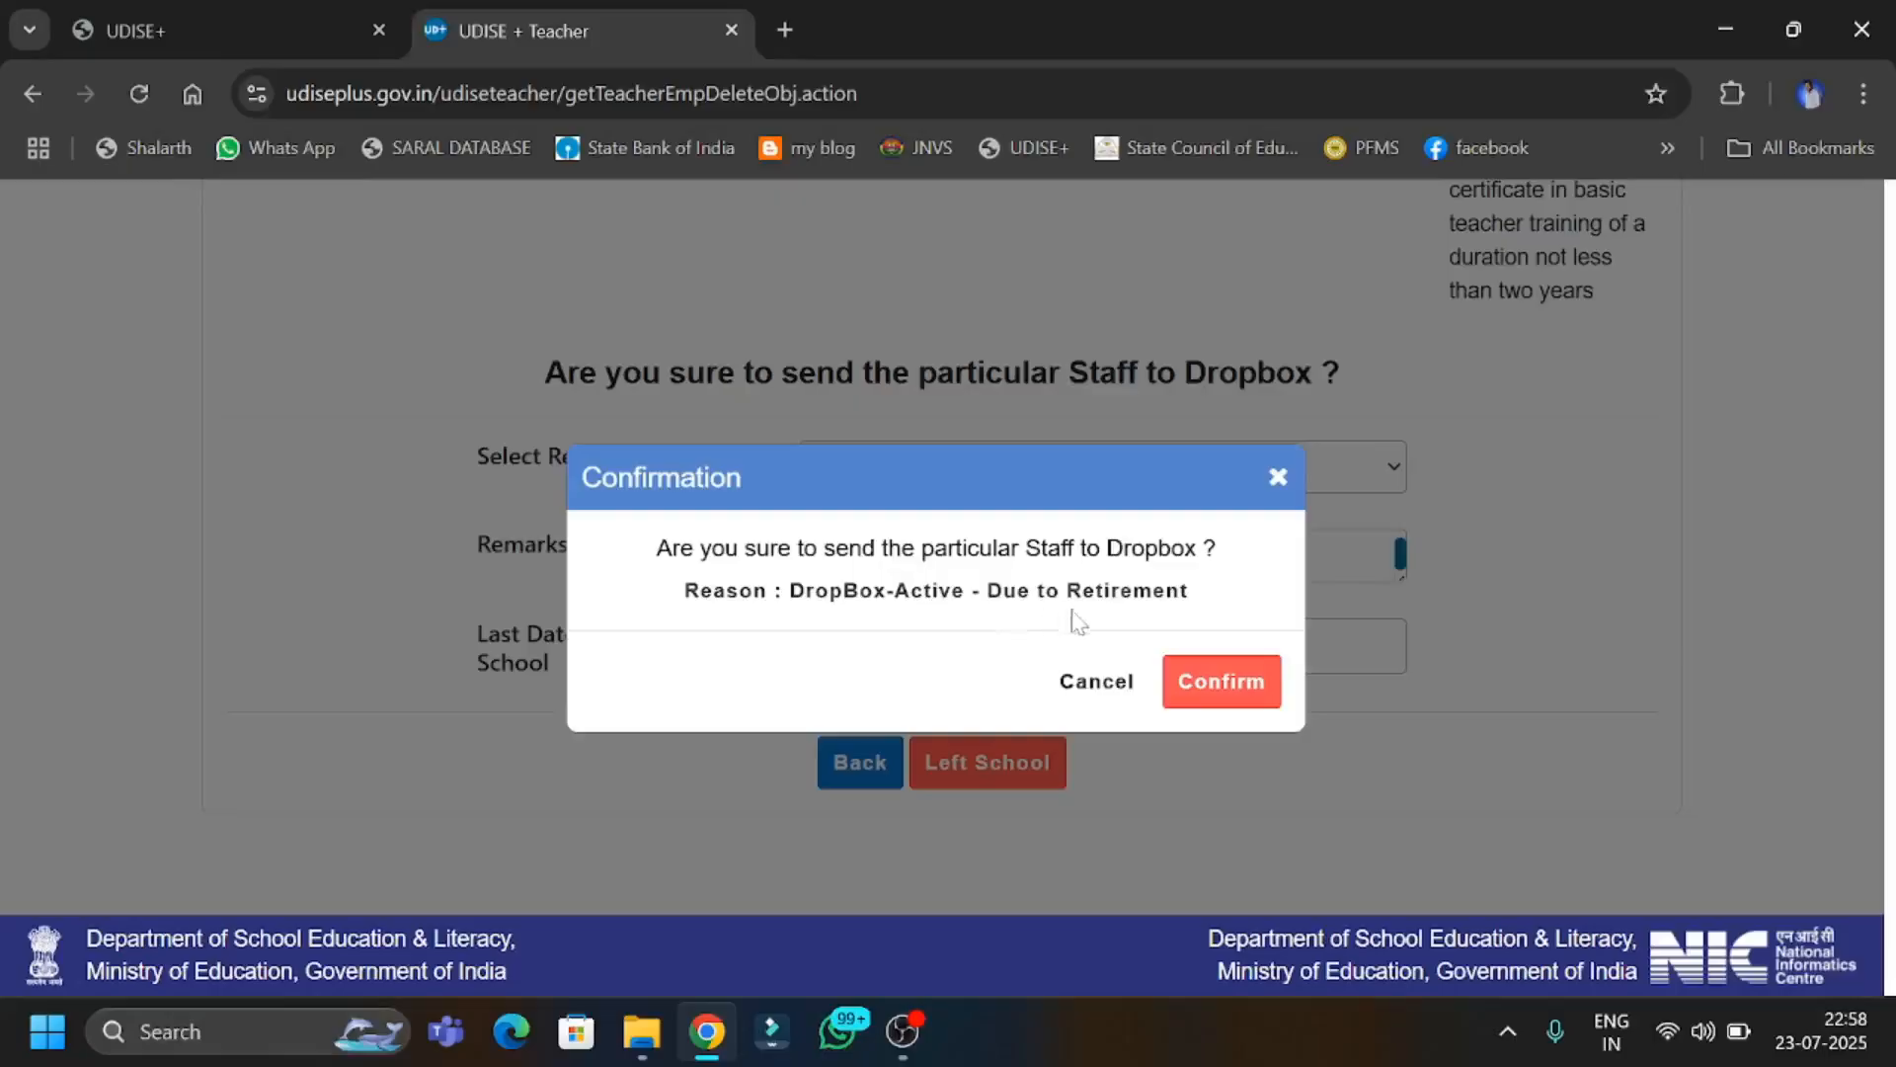
pyautogui.click(1215, 680)
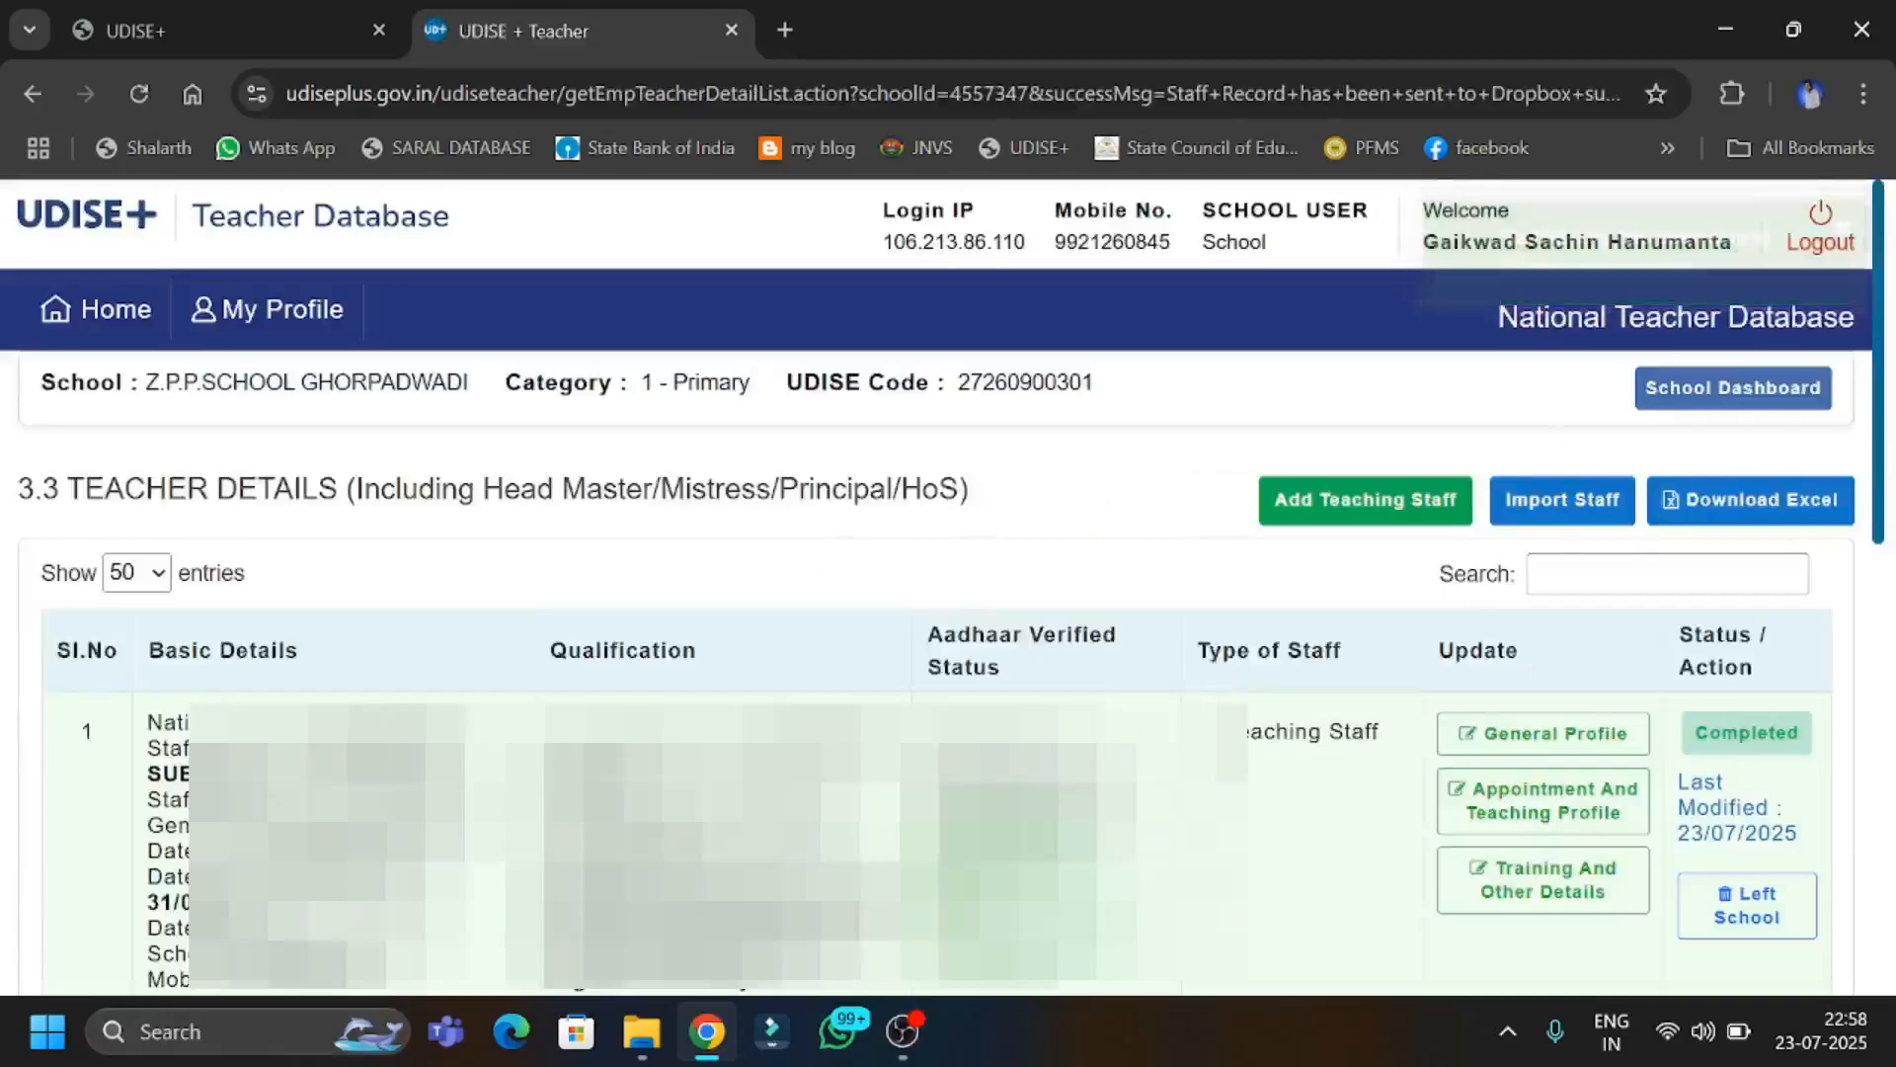
# Check the remaining teaching staff list, then the School Dashboard counts and the non-teaching staff list, and return to the dashboard.
pyautogui.scroll(-15, 949, 593)
pyautogui.scroll(15, 949, 592)
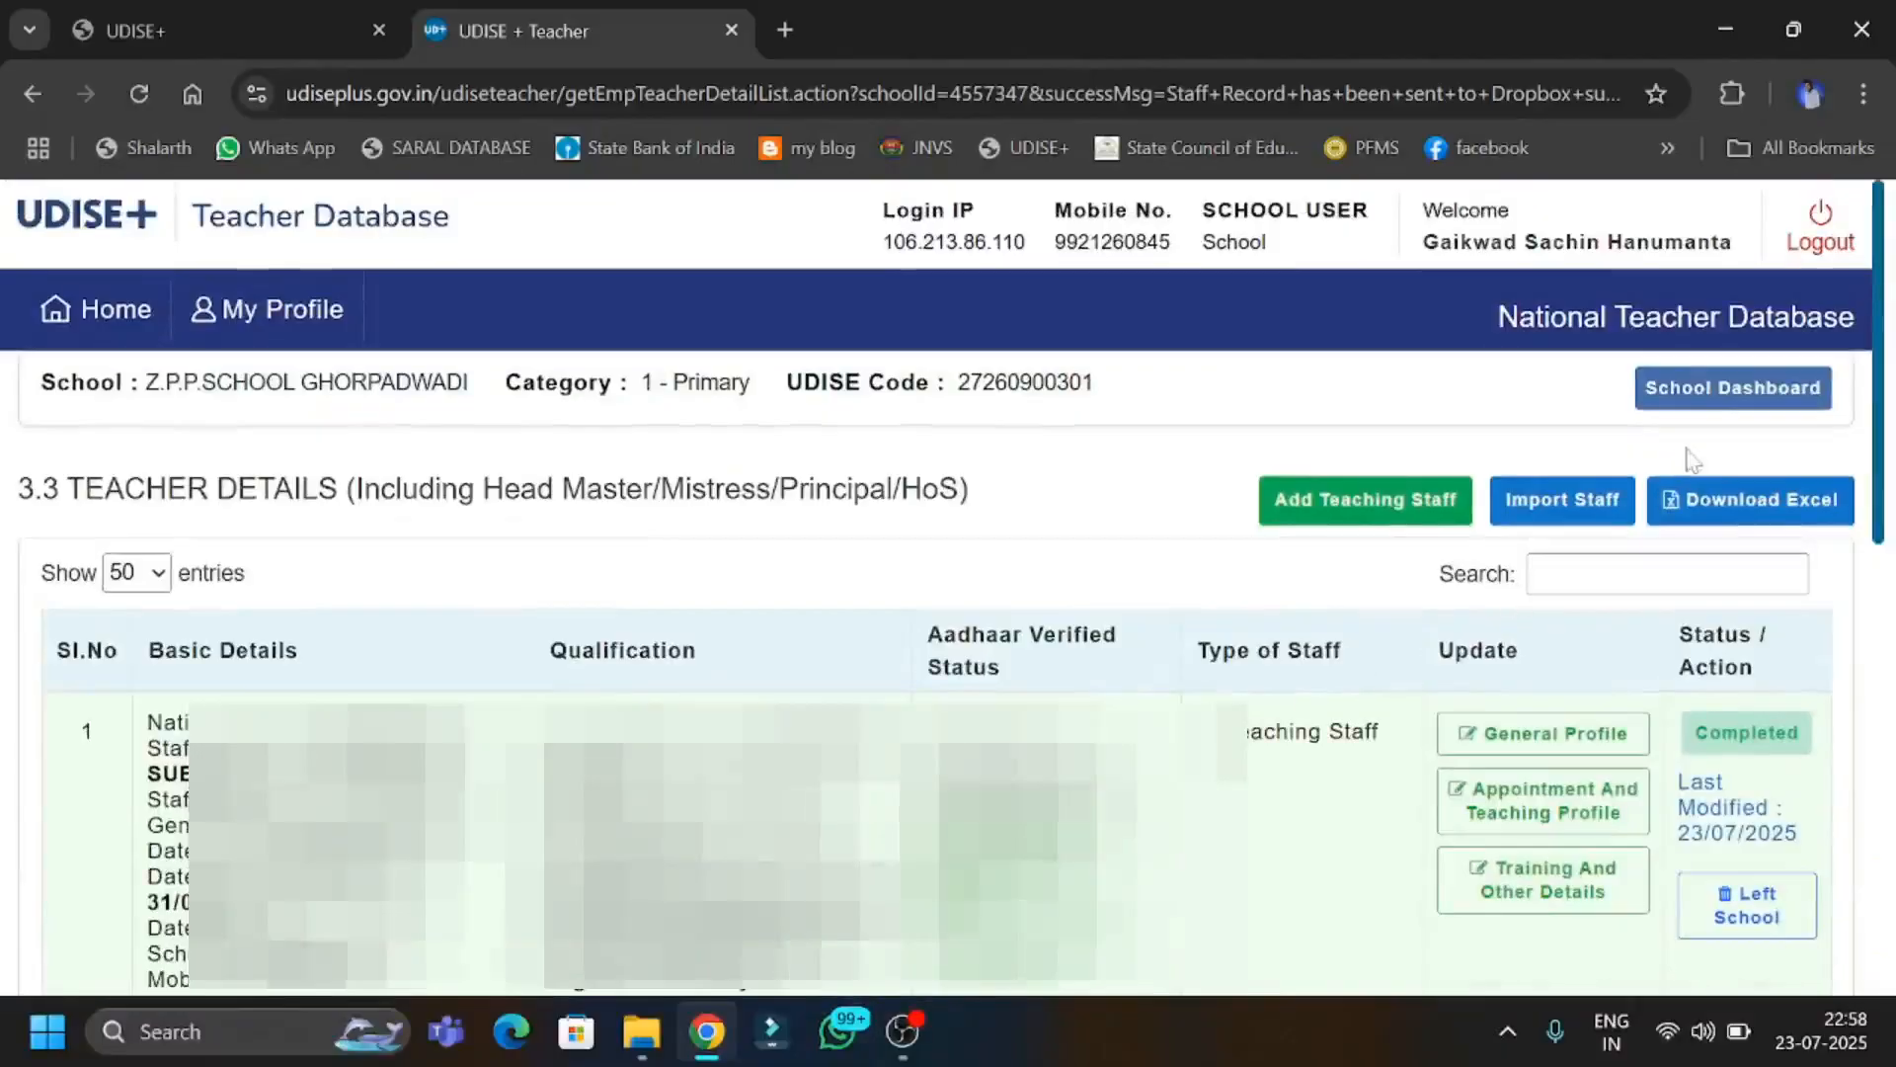
pyautogui.click(1695, 403)
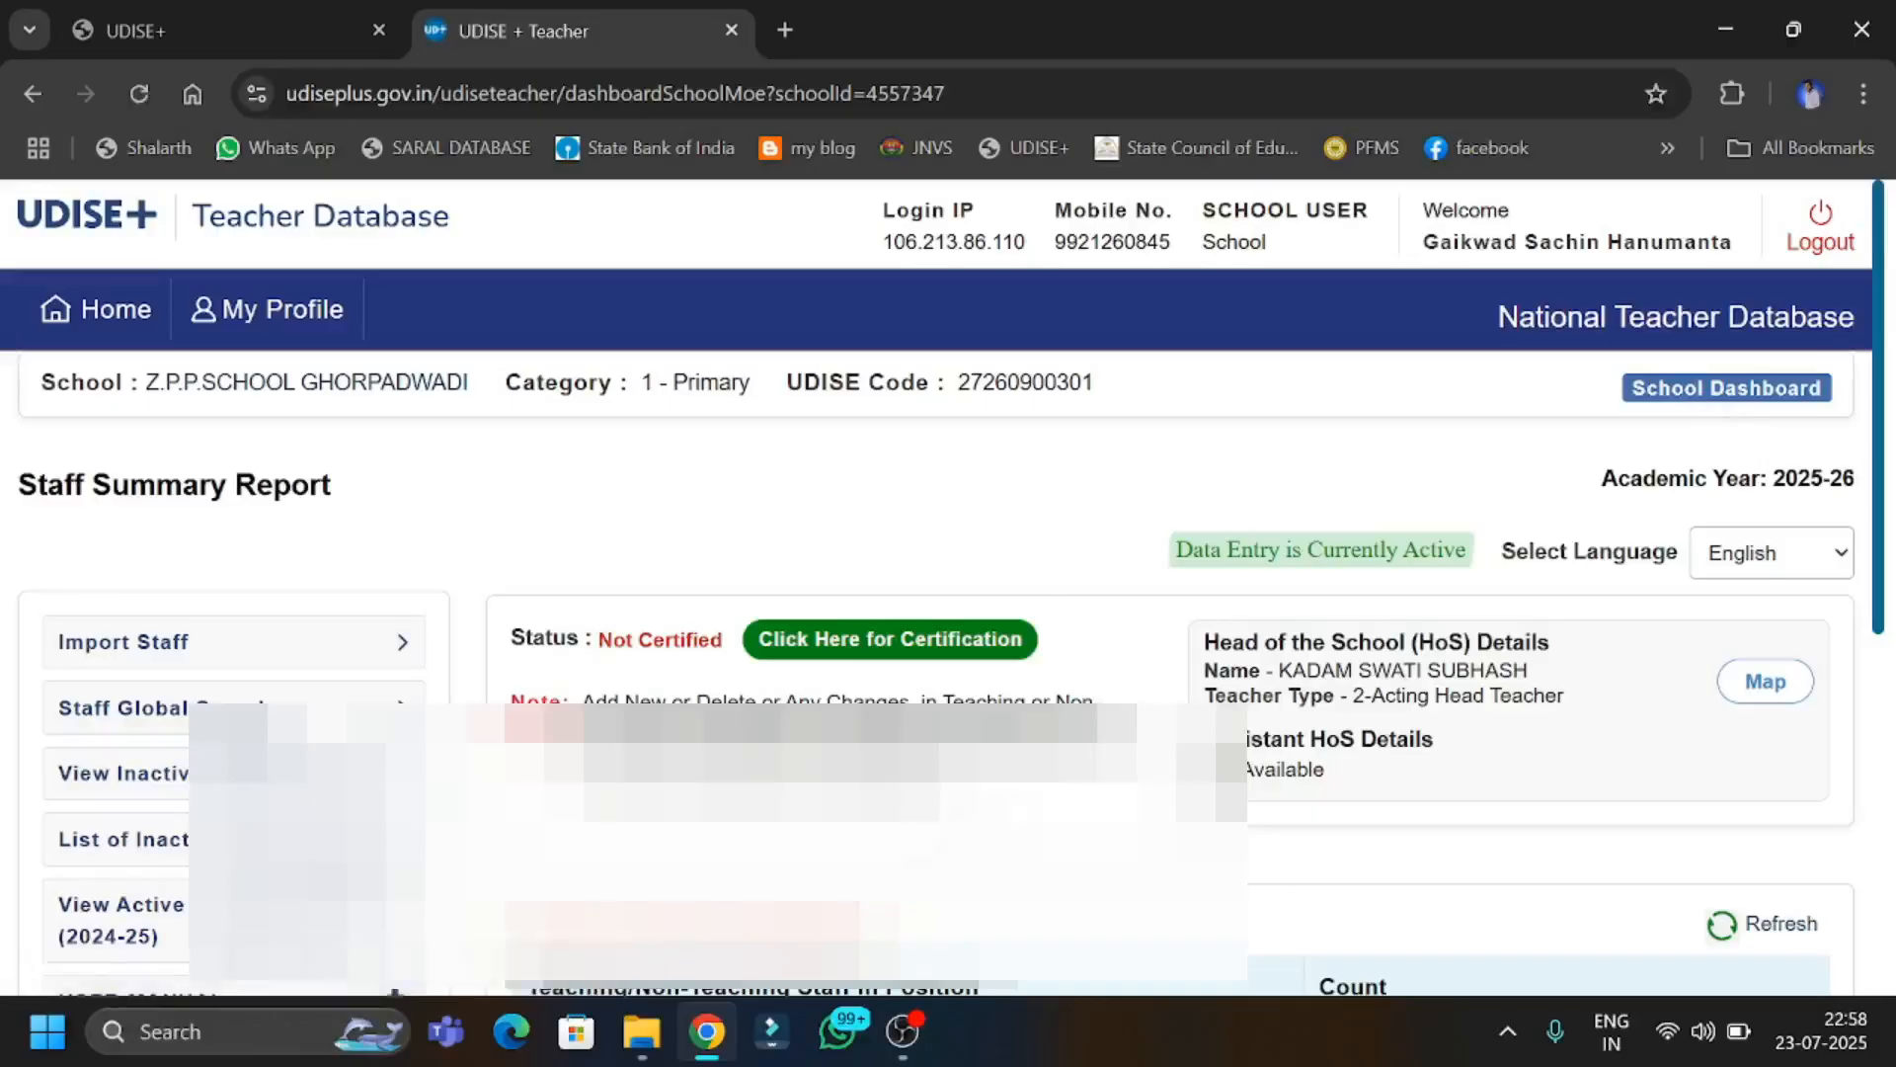
pyautogui.scroll(-6, 990, 783)
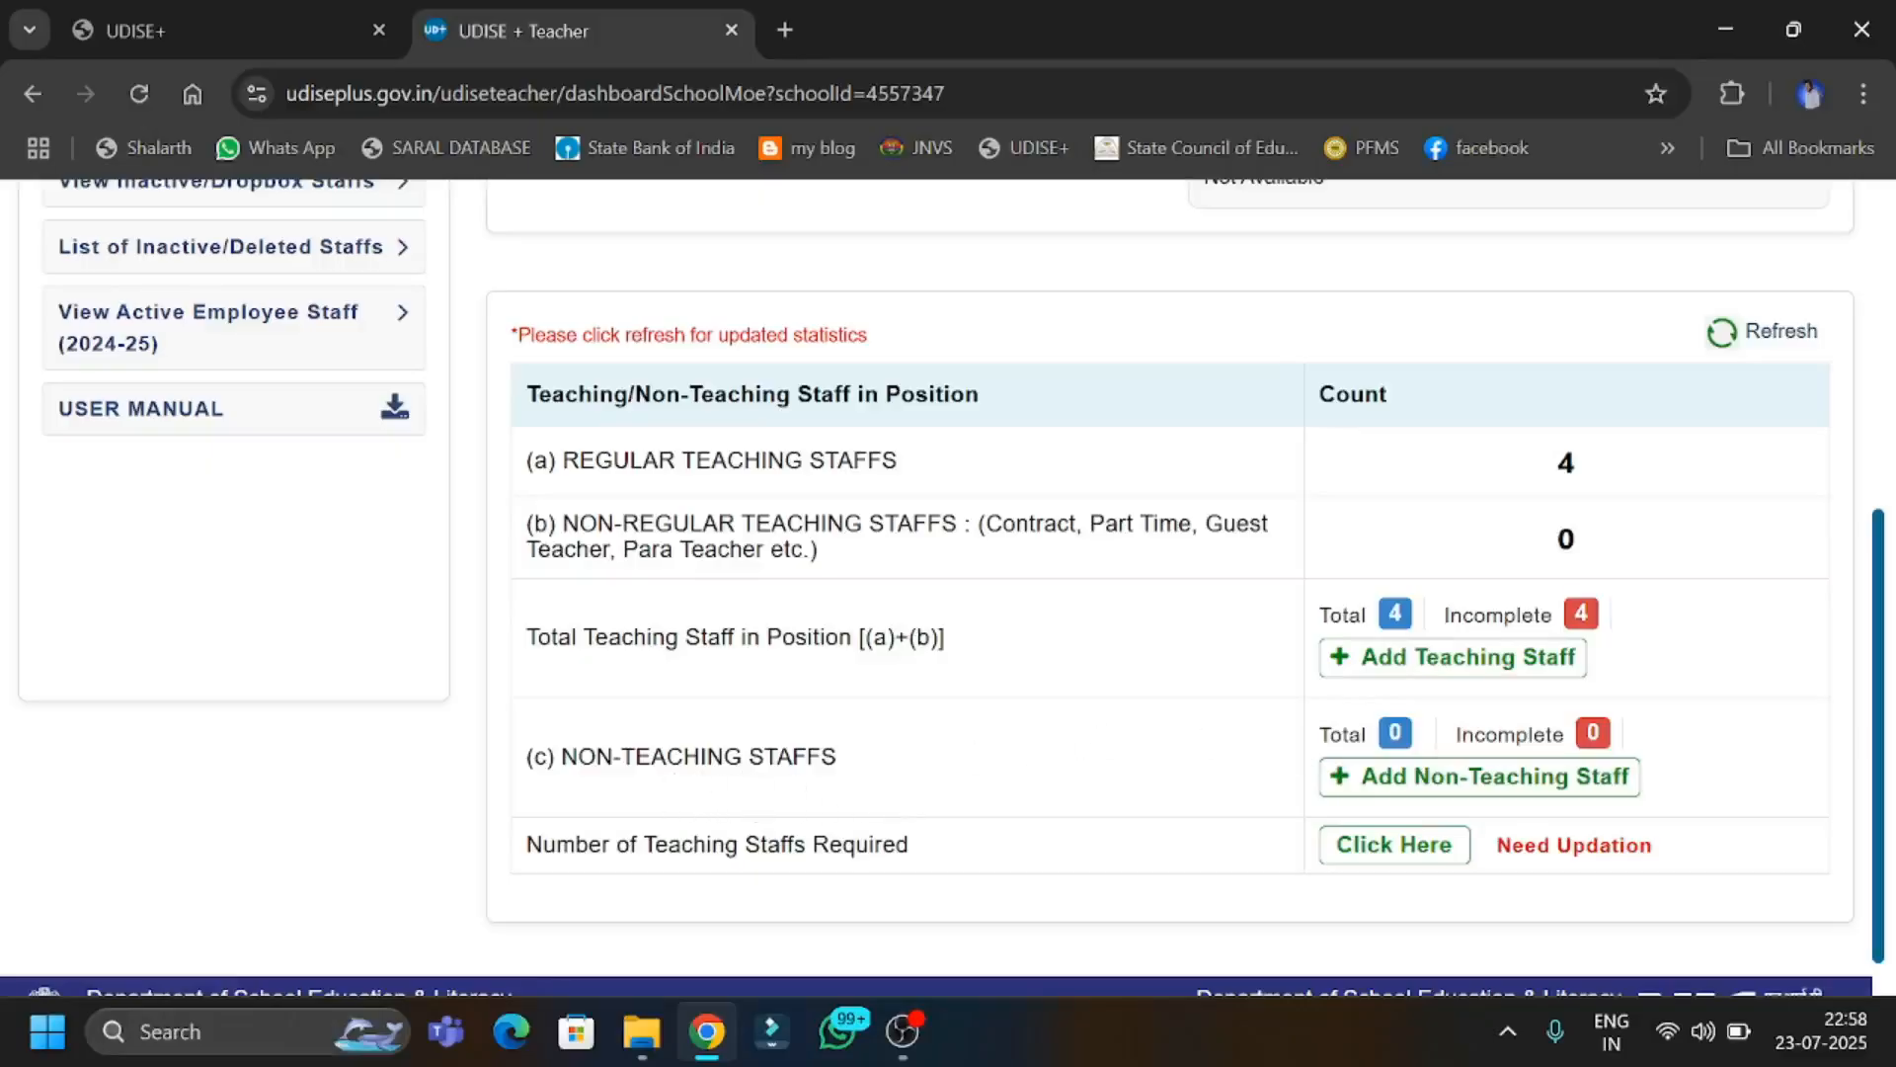
pyautogui.click(1588, 741)
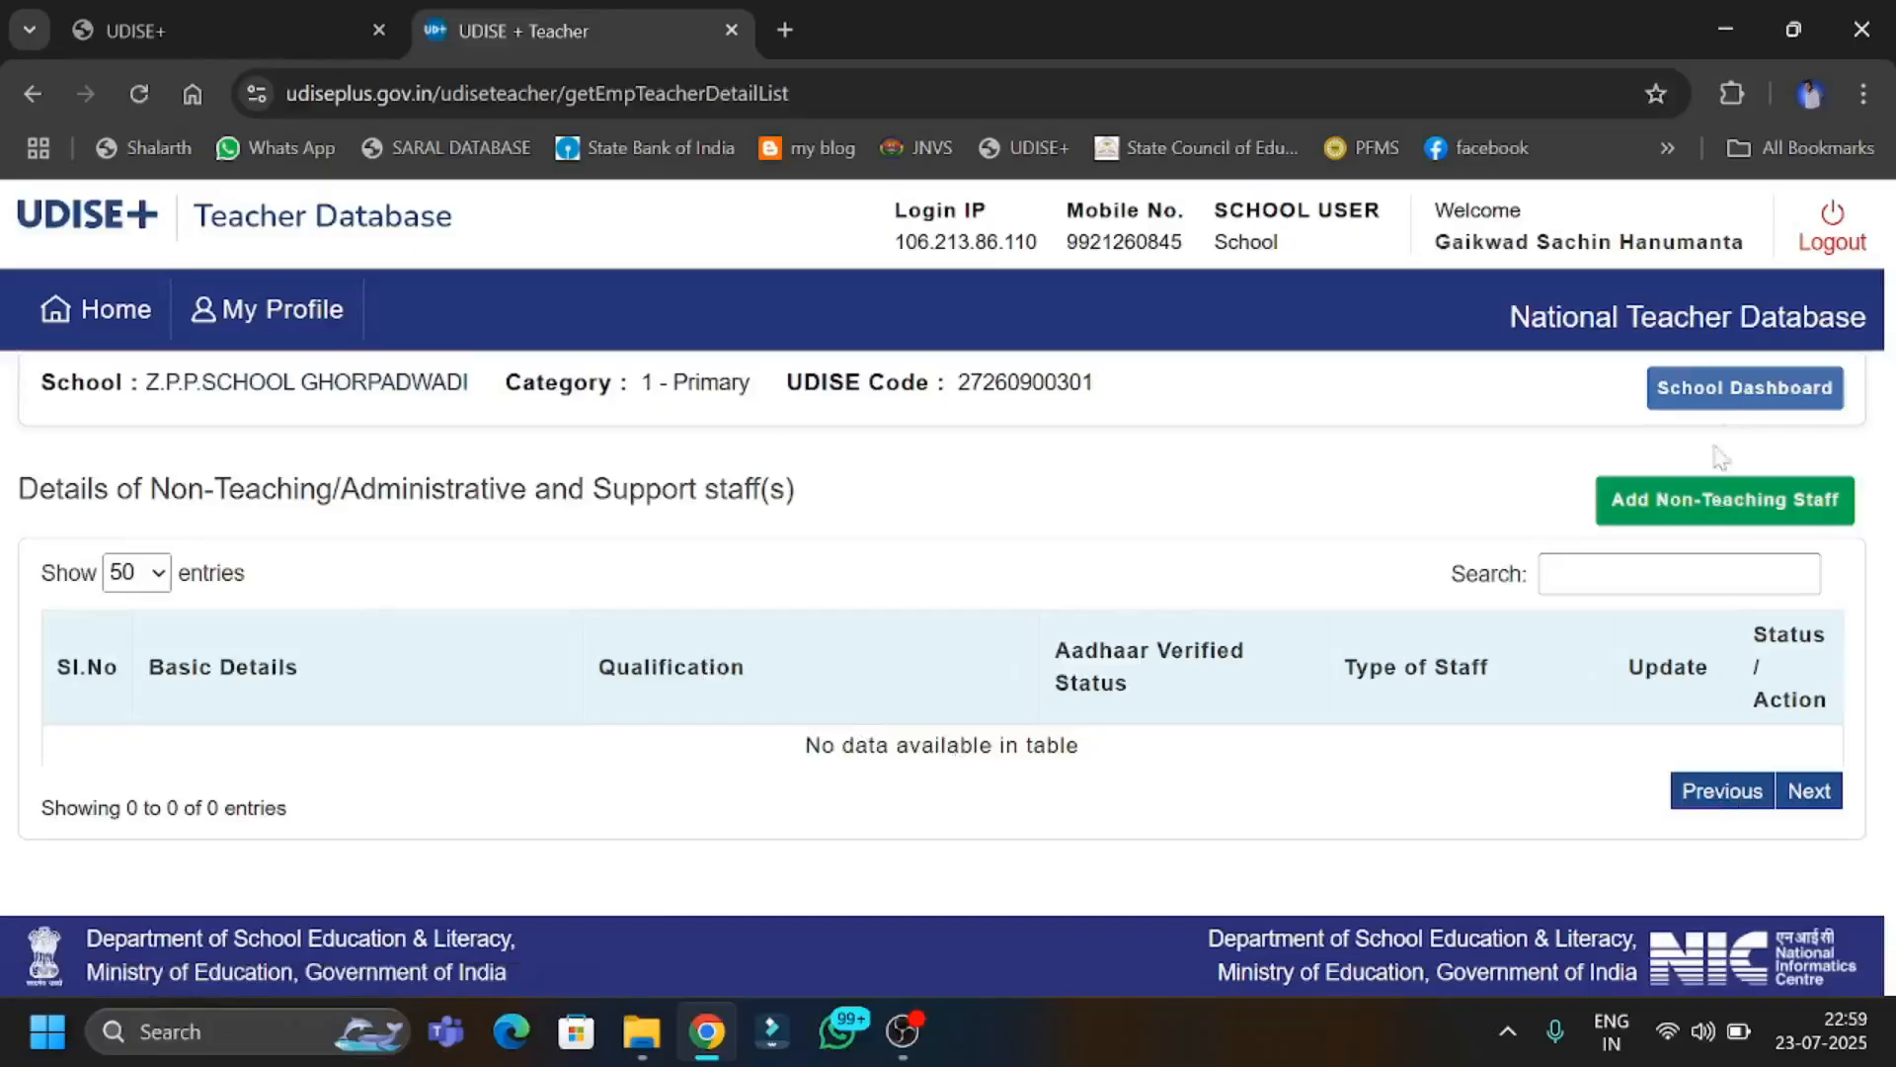
pyautogui.click(1703, 390)
# Save the number of primary teaching staff required as 0 and check the incomplete teaching staff count on the dashboard.
pyautogui.scroll(-5, 1235, 808)
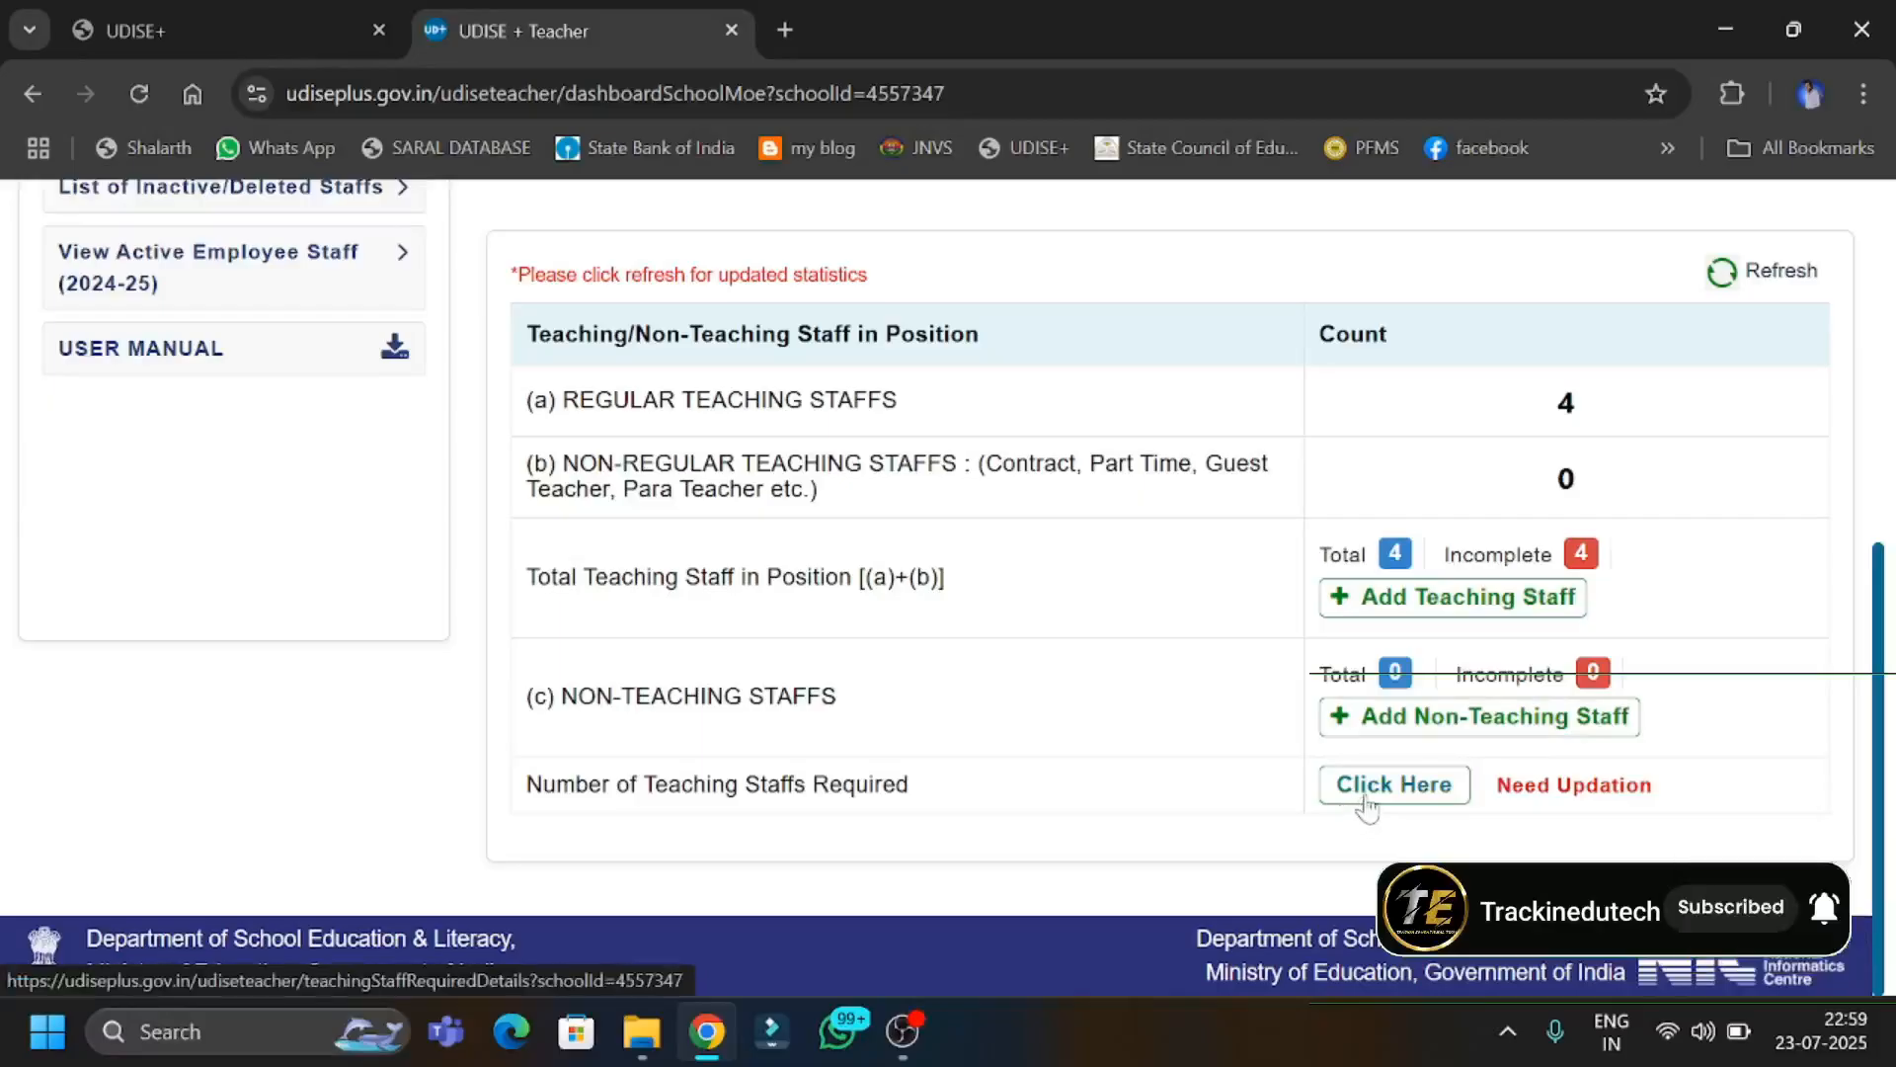
pyautogui.click(1420, 805)
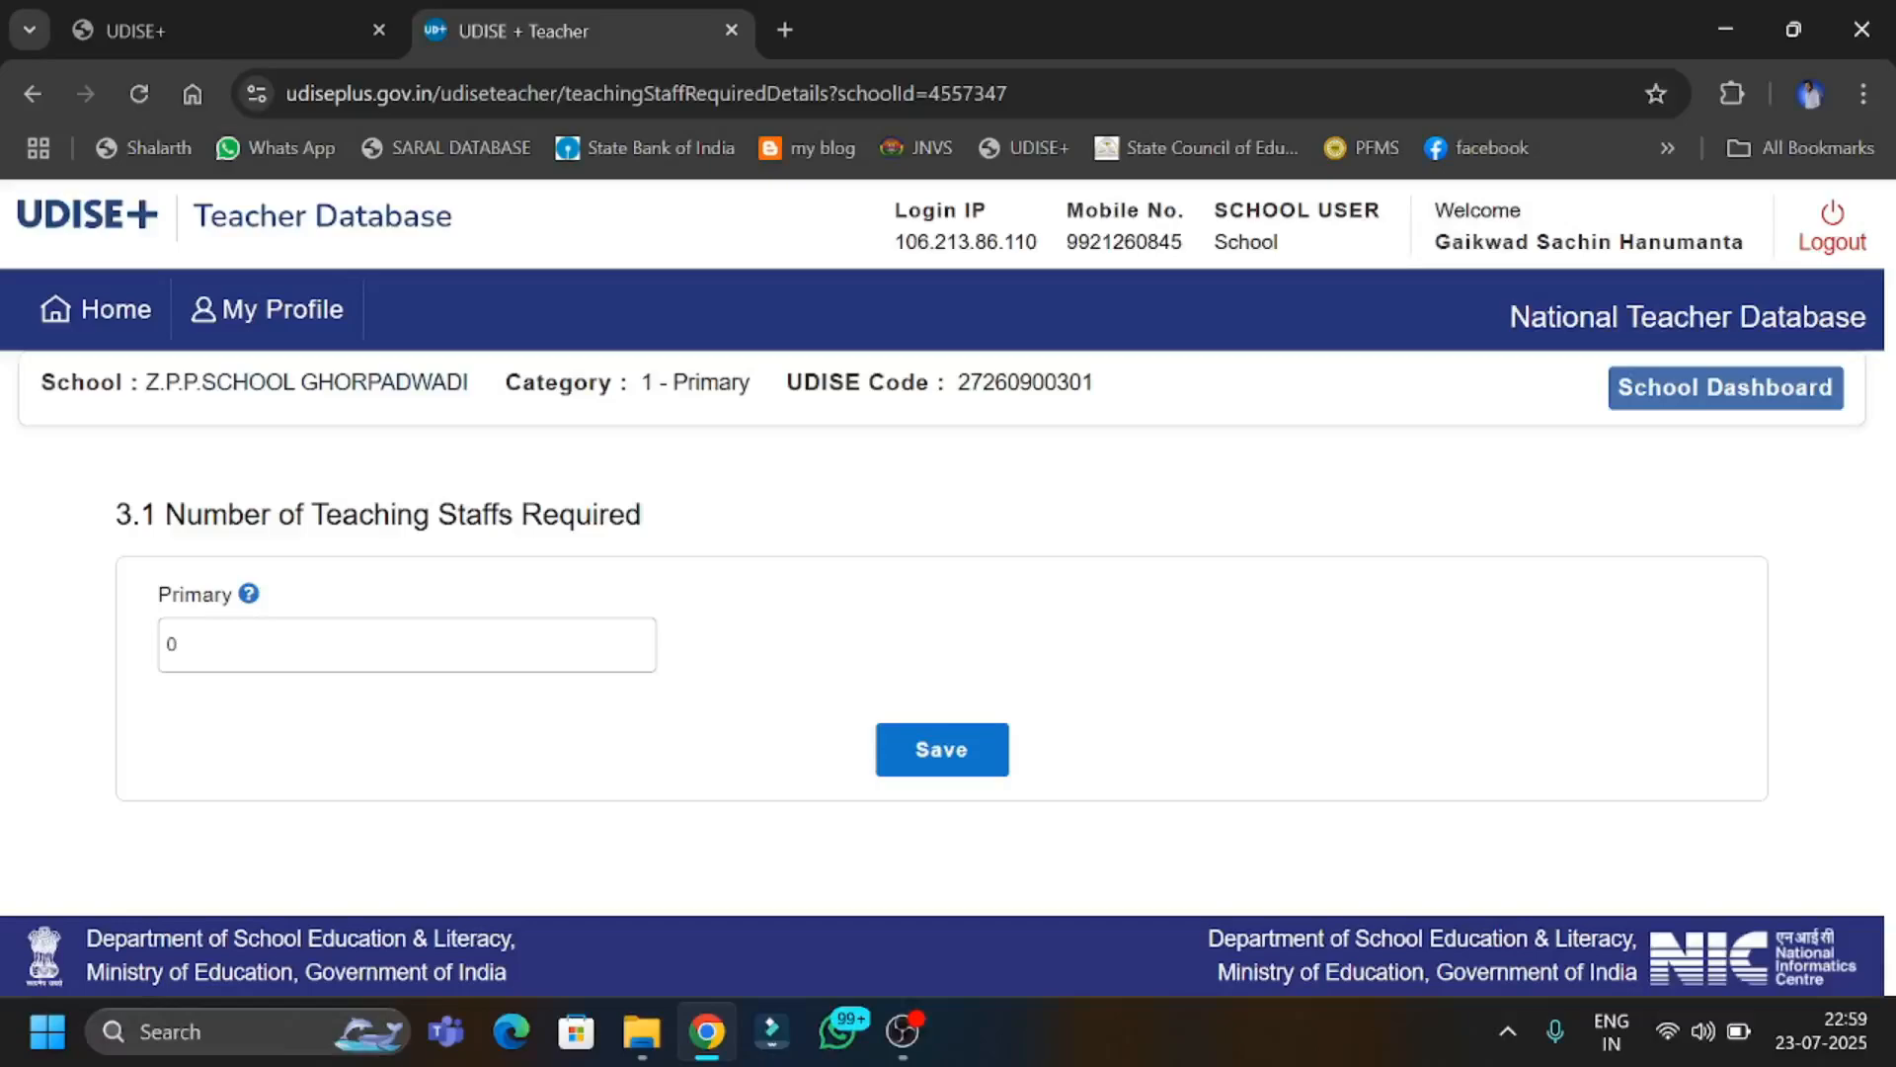
pyautogui.click(179, 645)
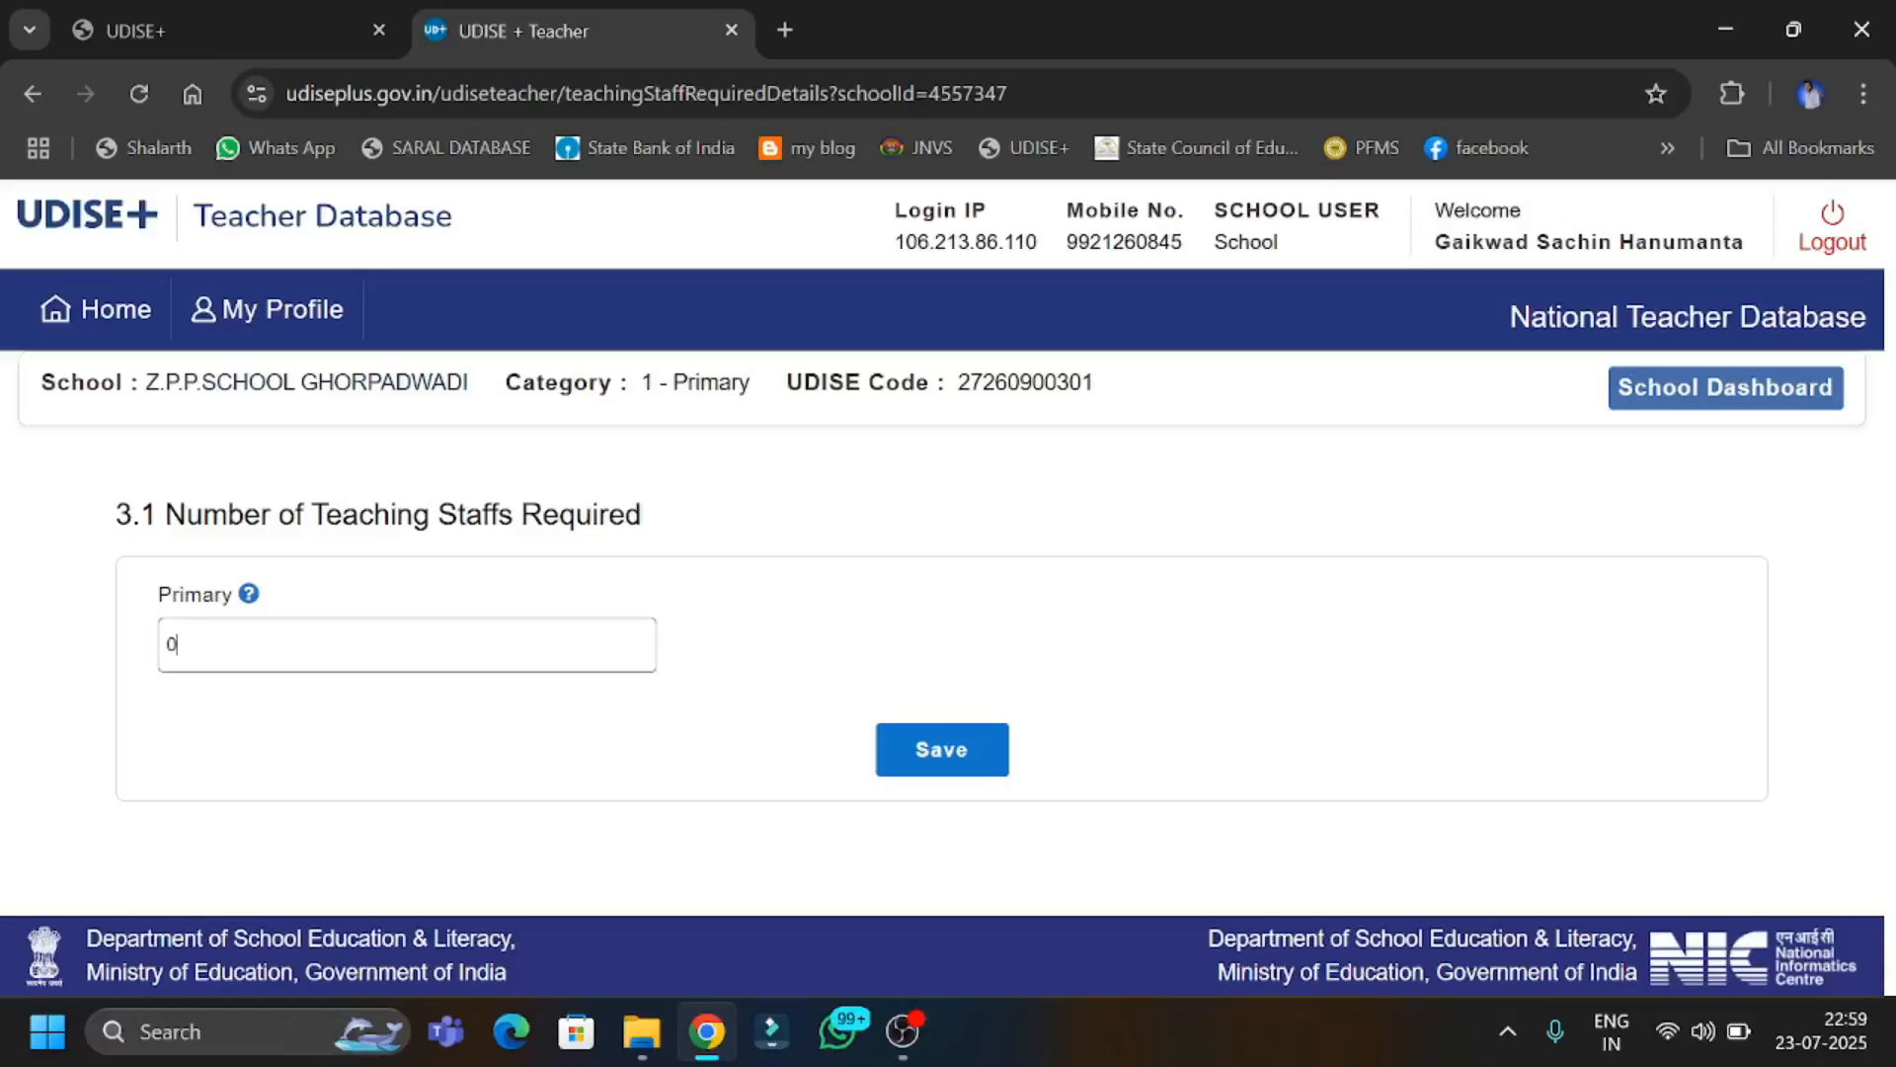
pyautogui.click(1002, 758)
pyautogui.scroll(-5, 1264, 731)
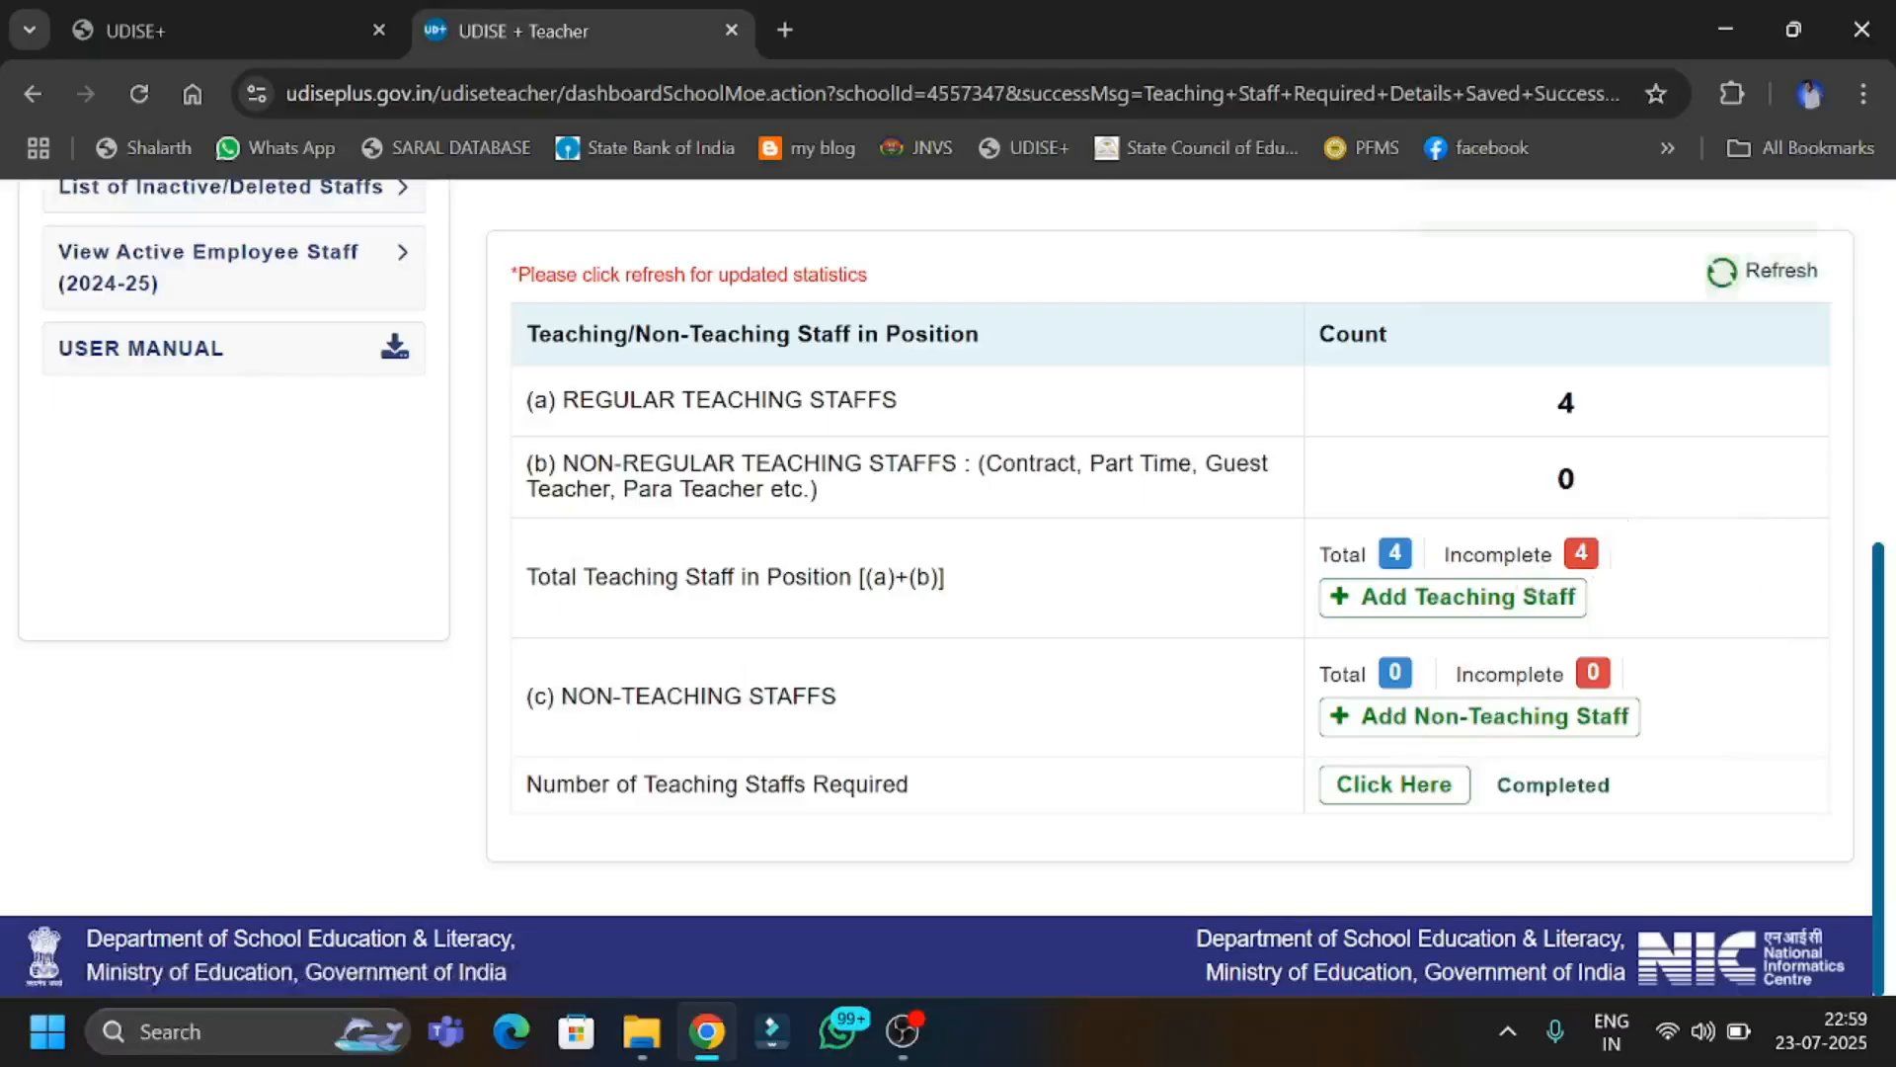
pyautogui.moveTo(1444, 554); pyautogui.dragTo(1553, 555)
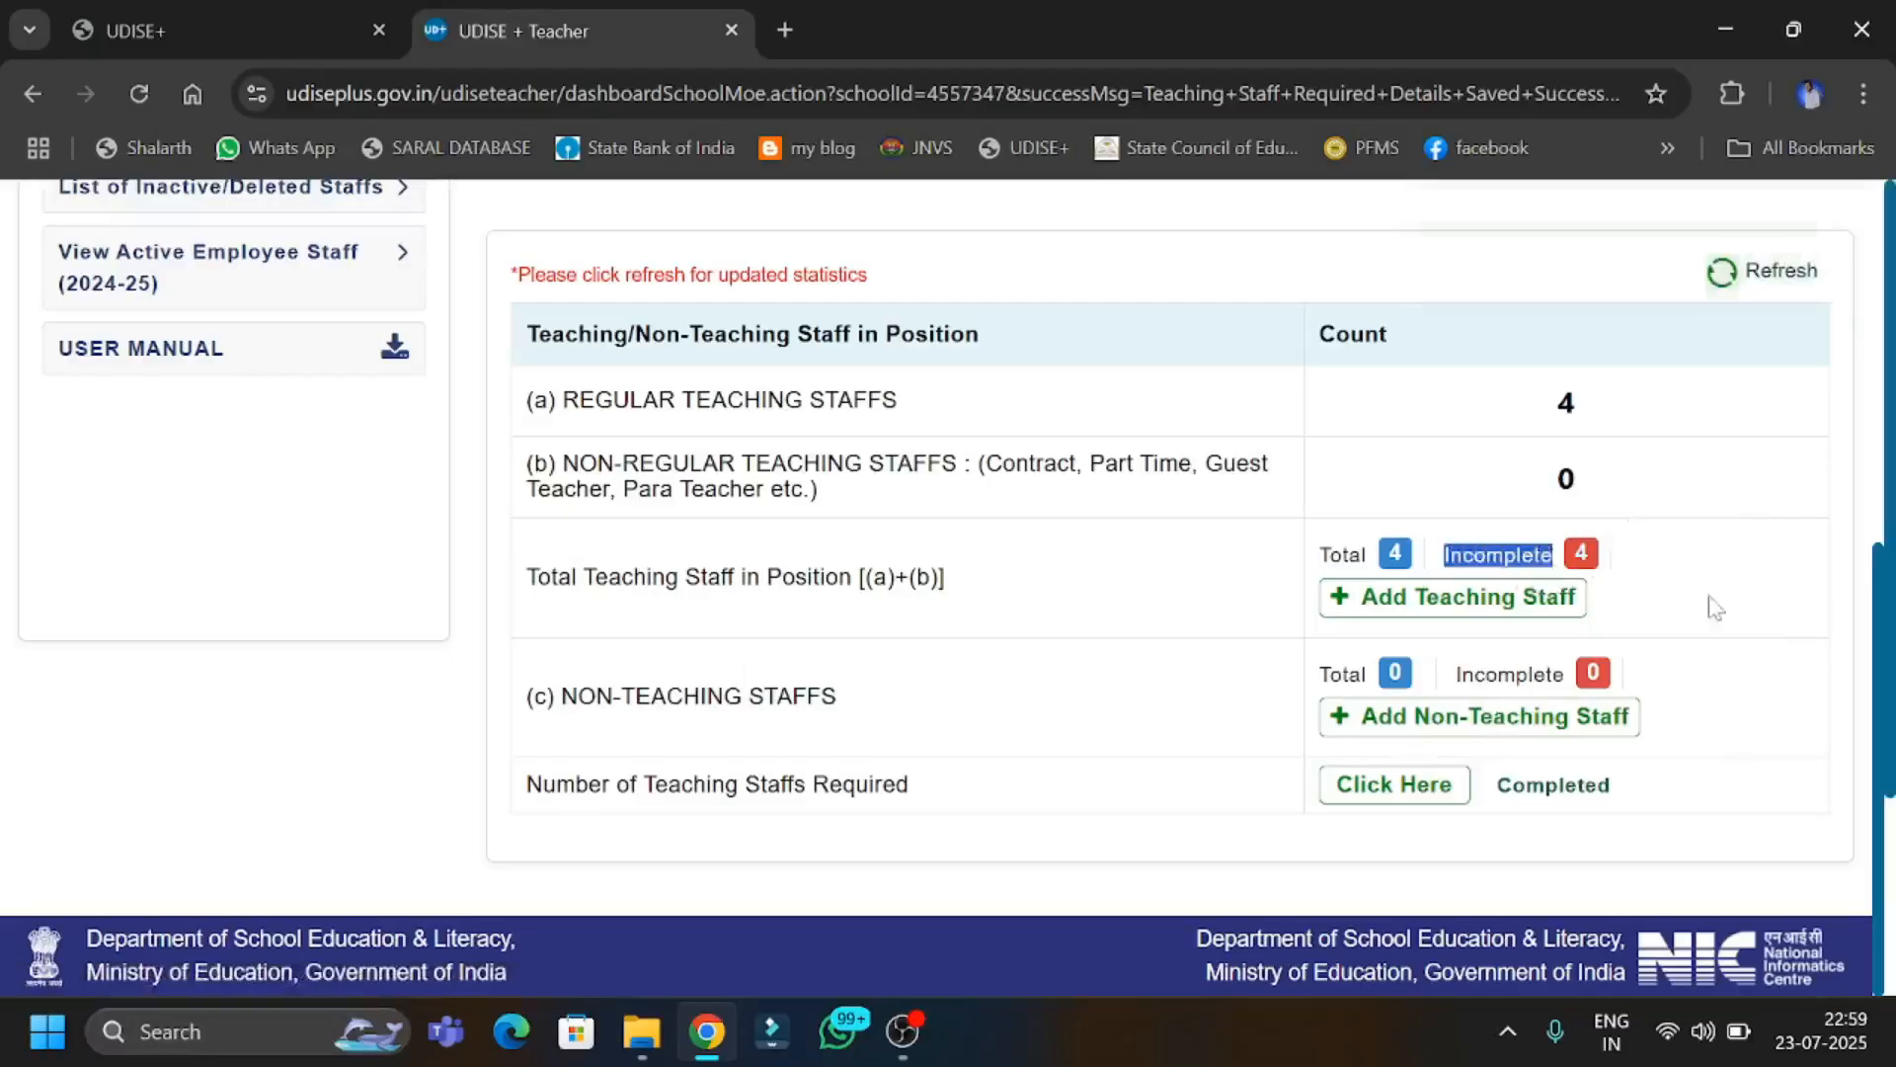
# Refresh the staff statistics and check the updated regular, incomplete and non-teaching staff counts.
pyautogui.scroll(1, 1719, 607)
pyautogui.scroll(1, 1724, 601)
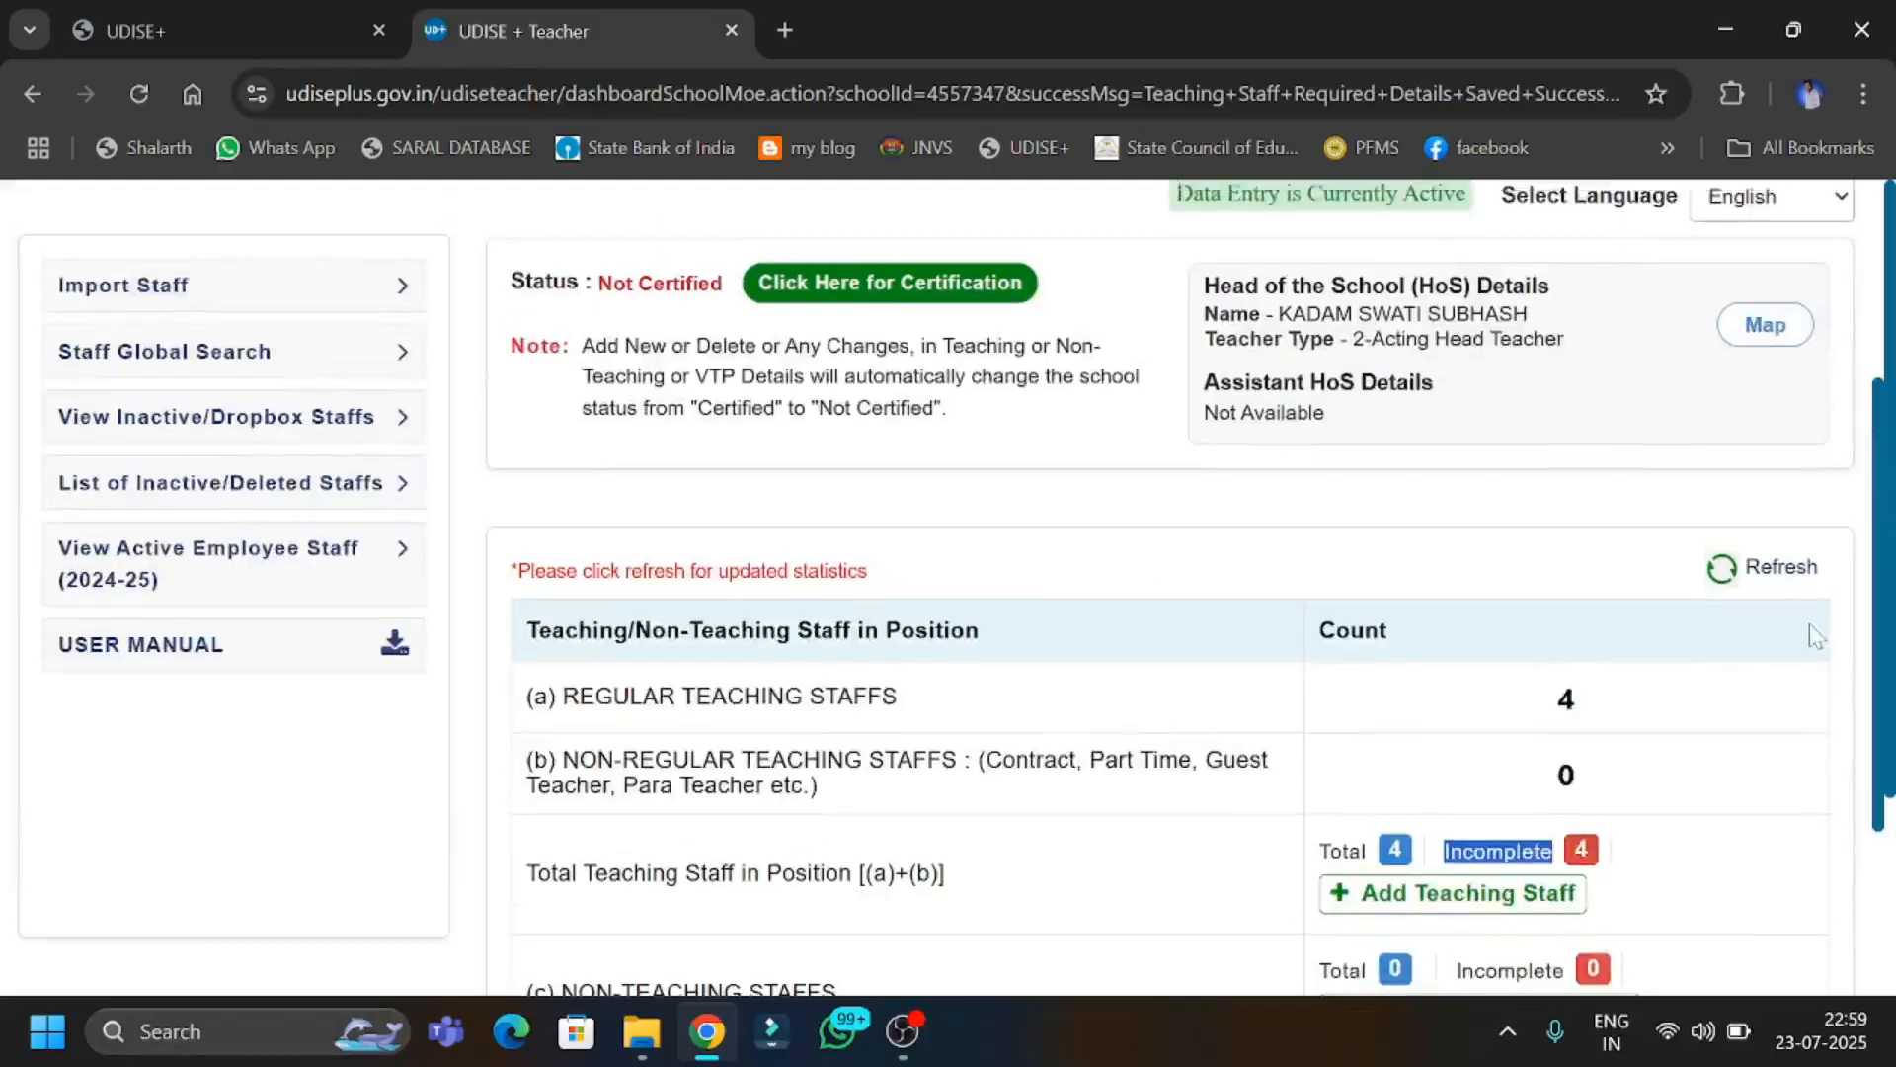
pyautogui.click(1799, 590)
pyautogui.click(1728, 762)
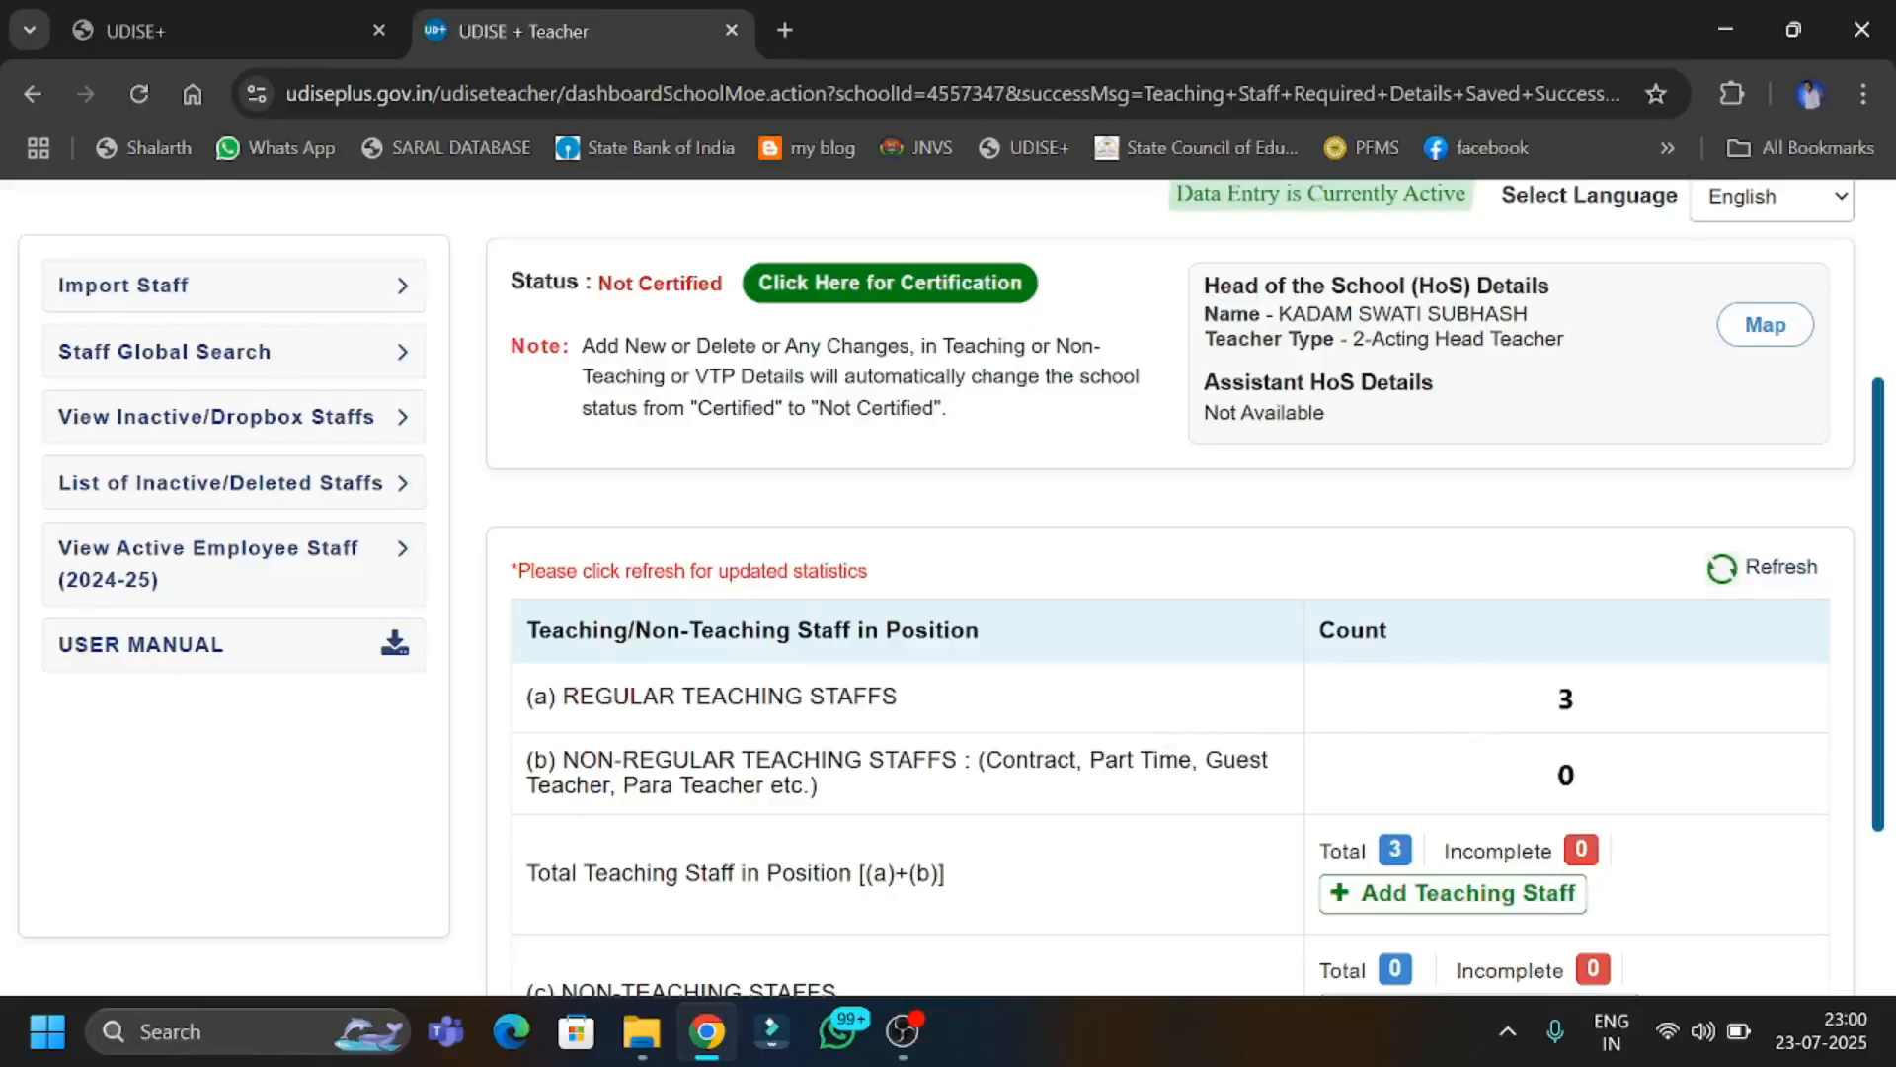
pyautogui.doubleClick(1564, 700)
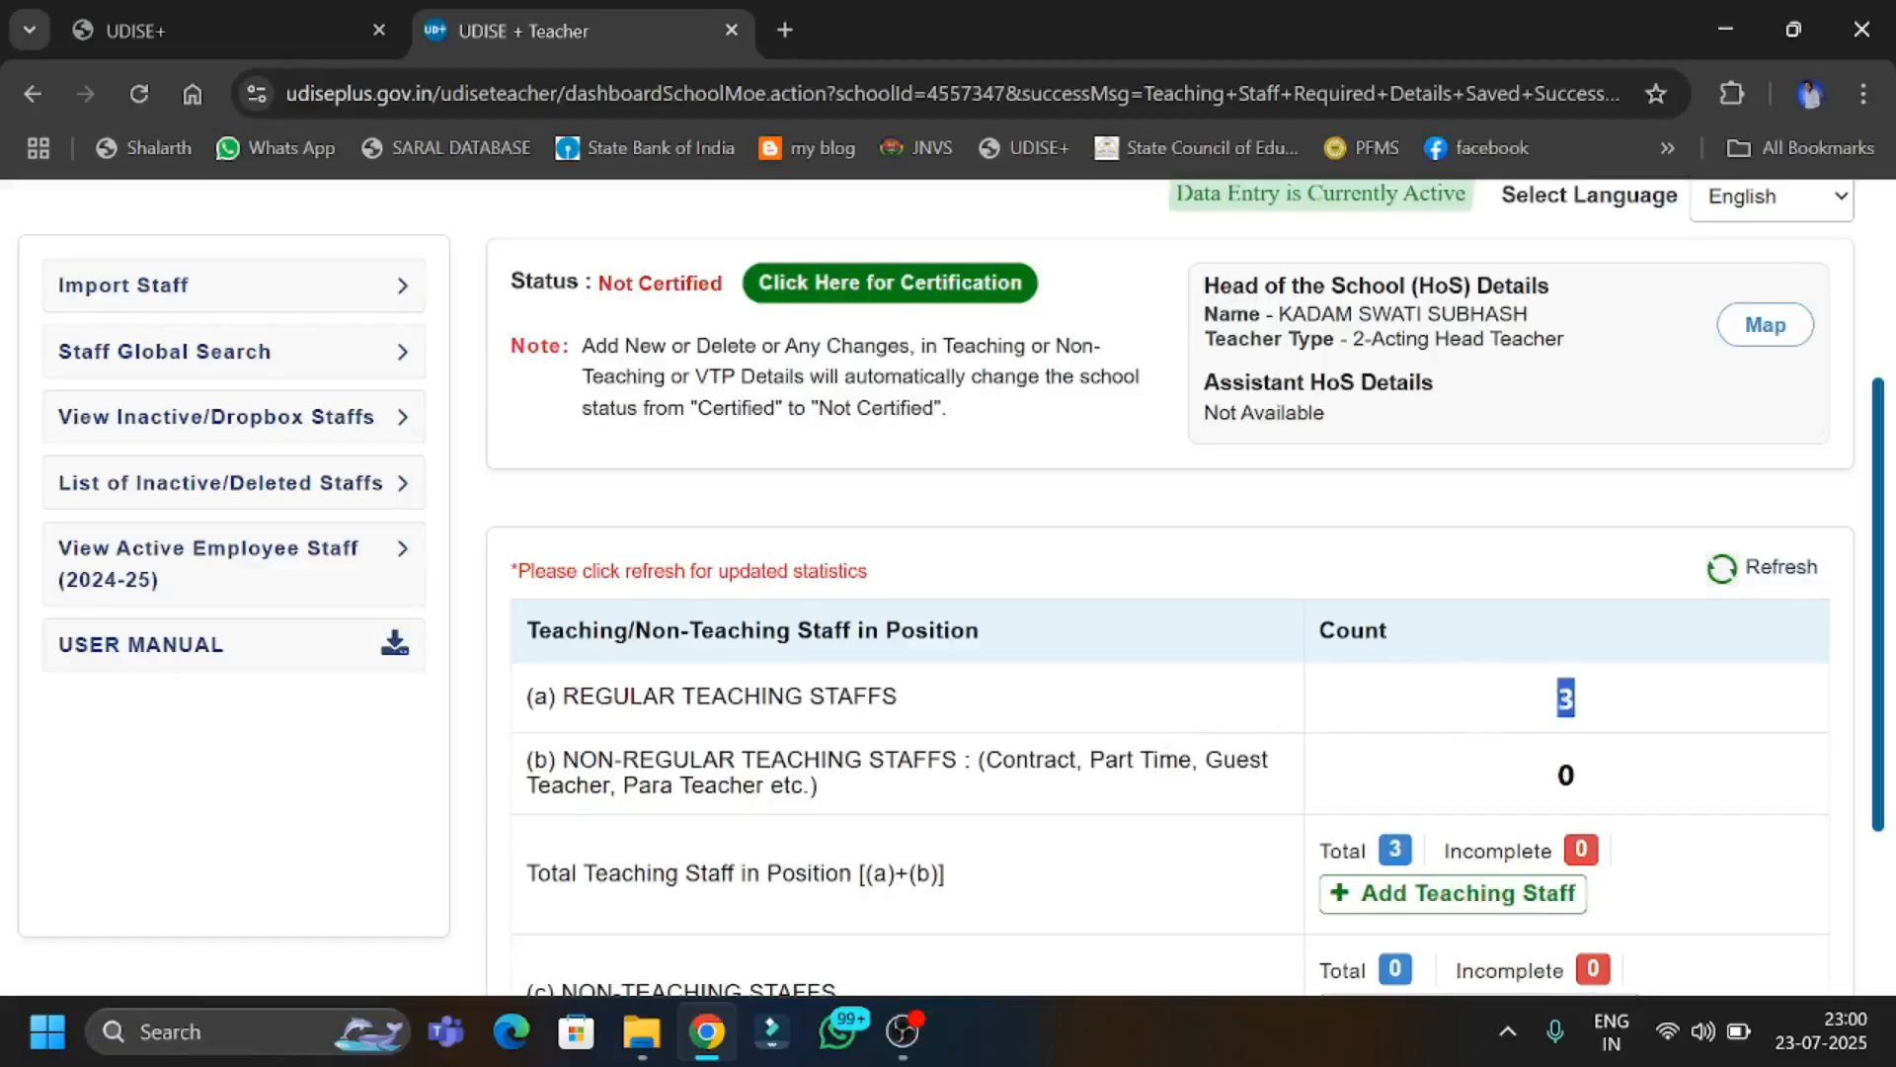
pyautogui.click(1592, 721)
pyautogui.scroll(-1, 1501, 761)
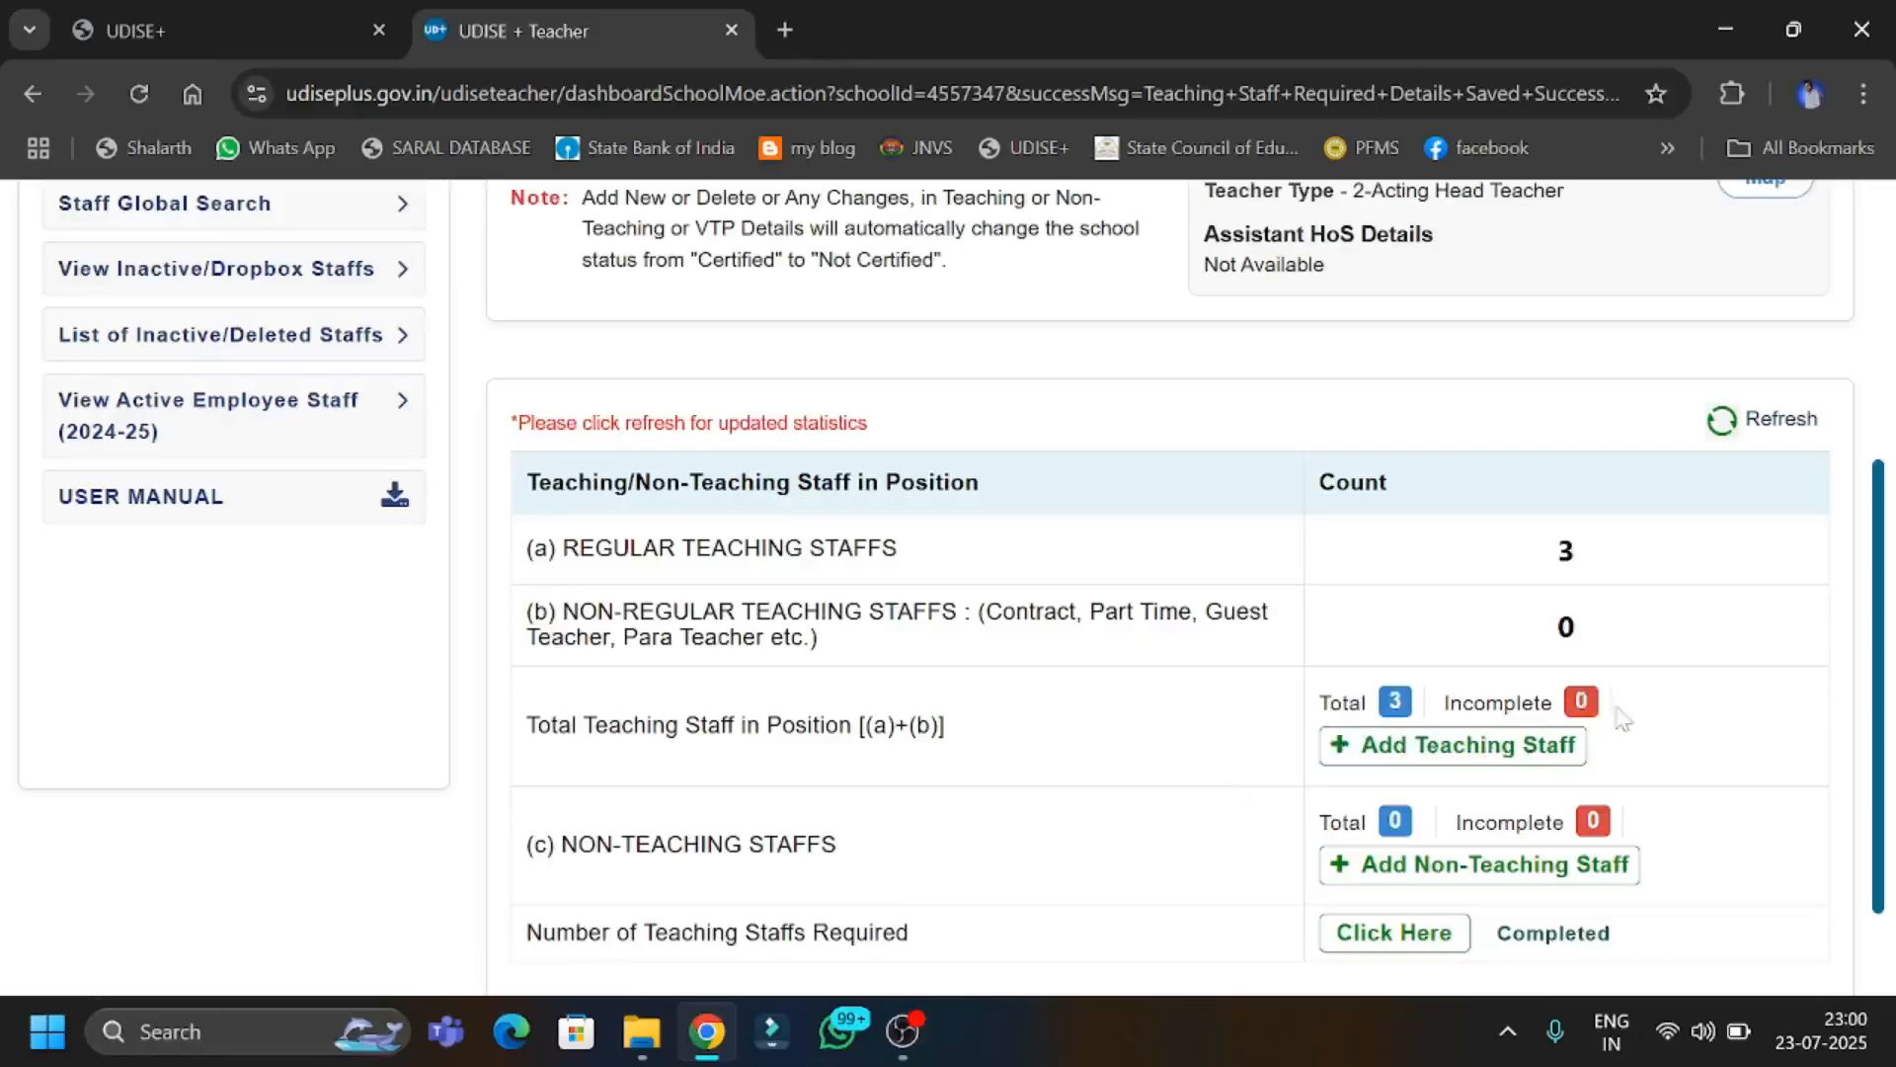
pyautogui.scroll(-2, 1708, 775)
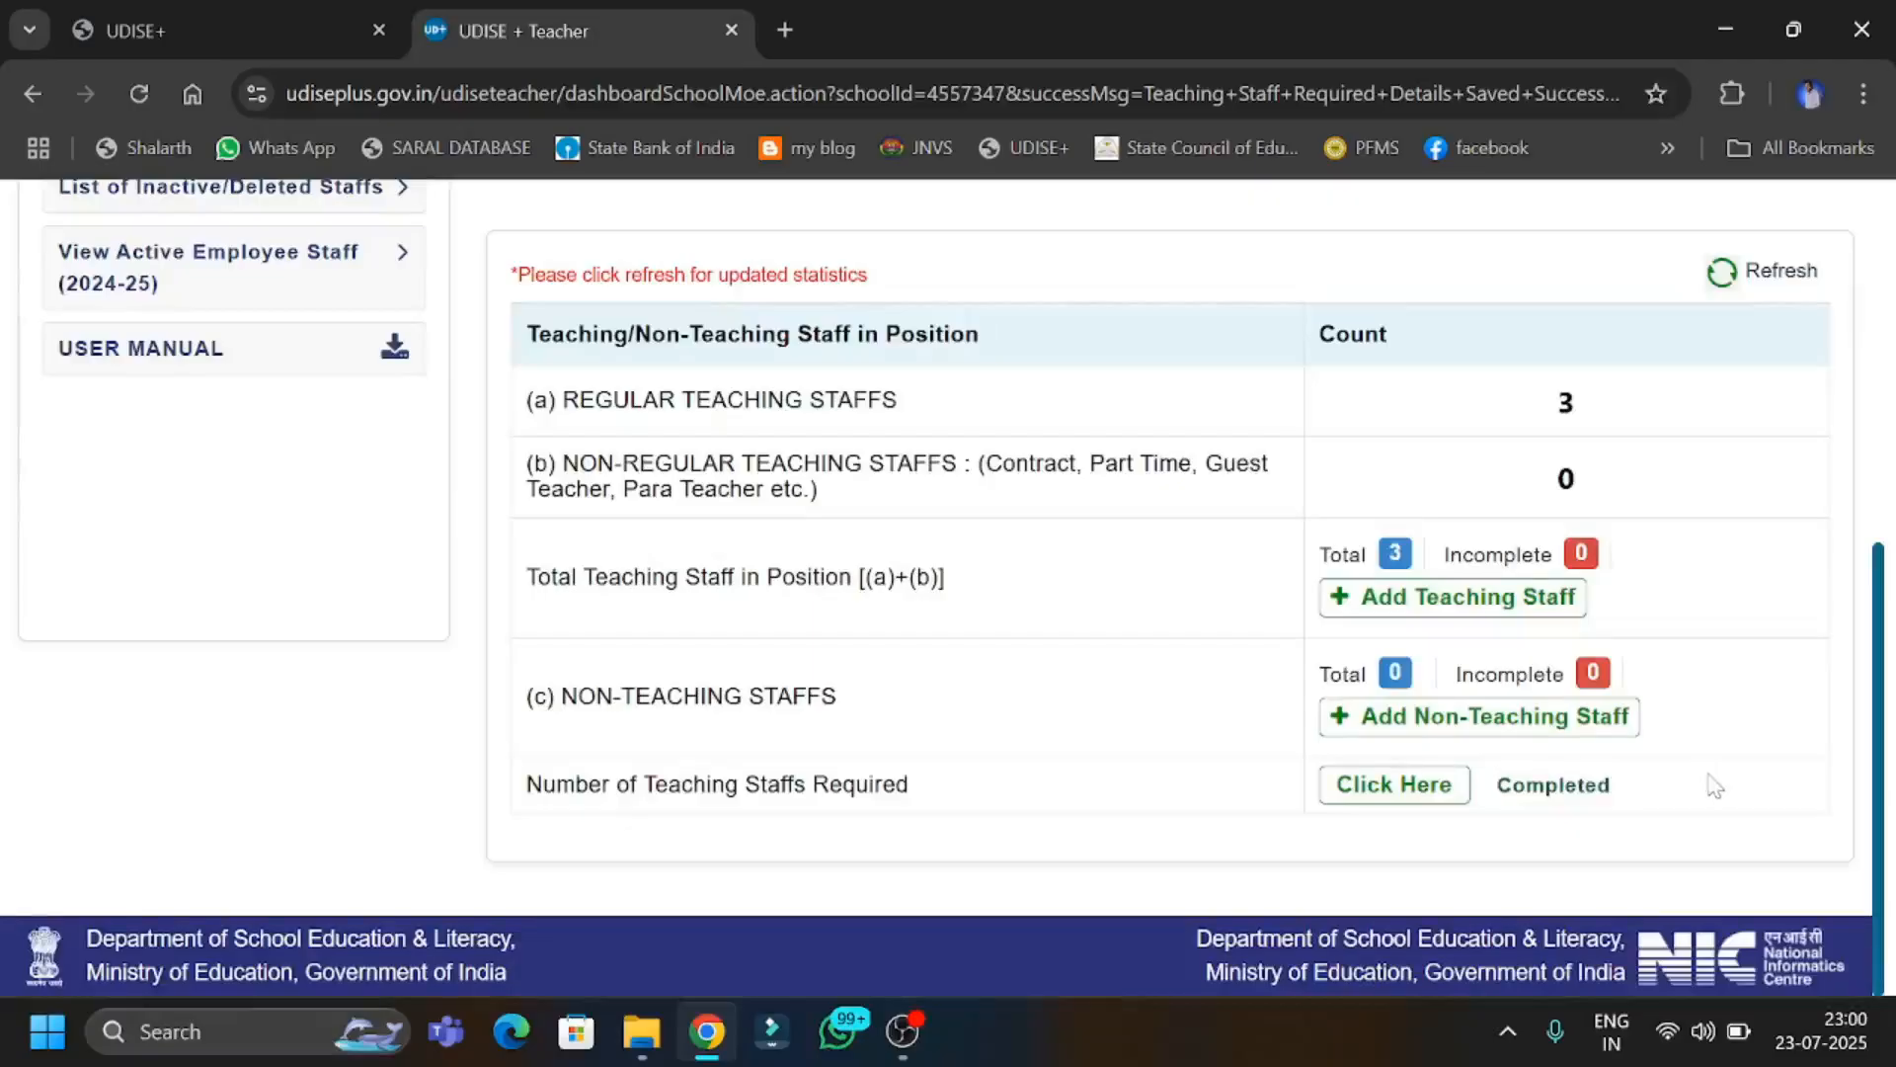
pyautogui.scroll(2, 1714, 782)
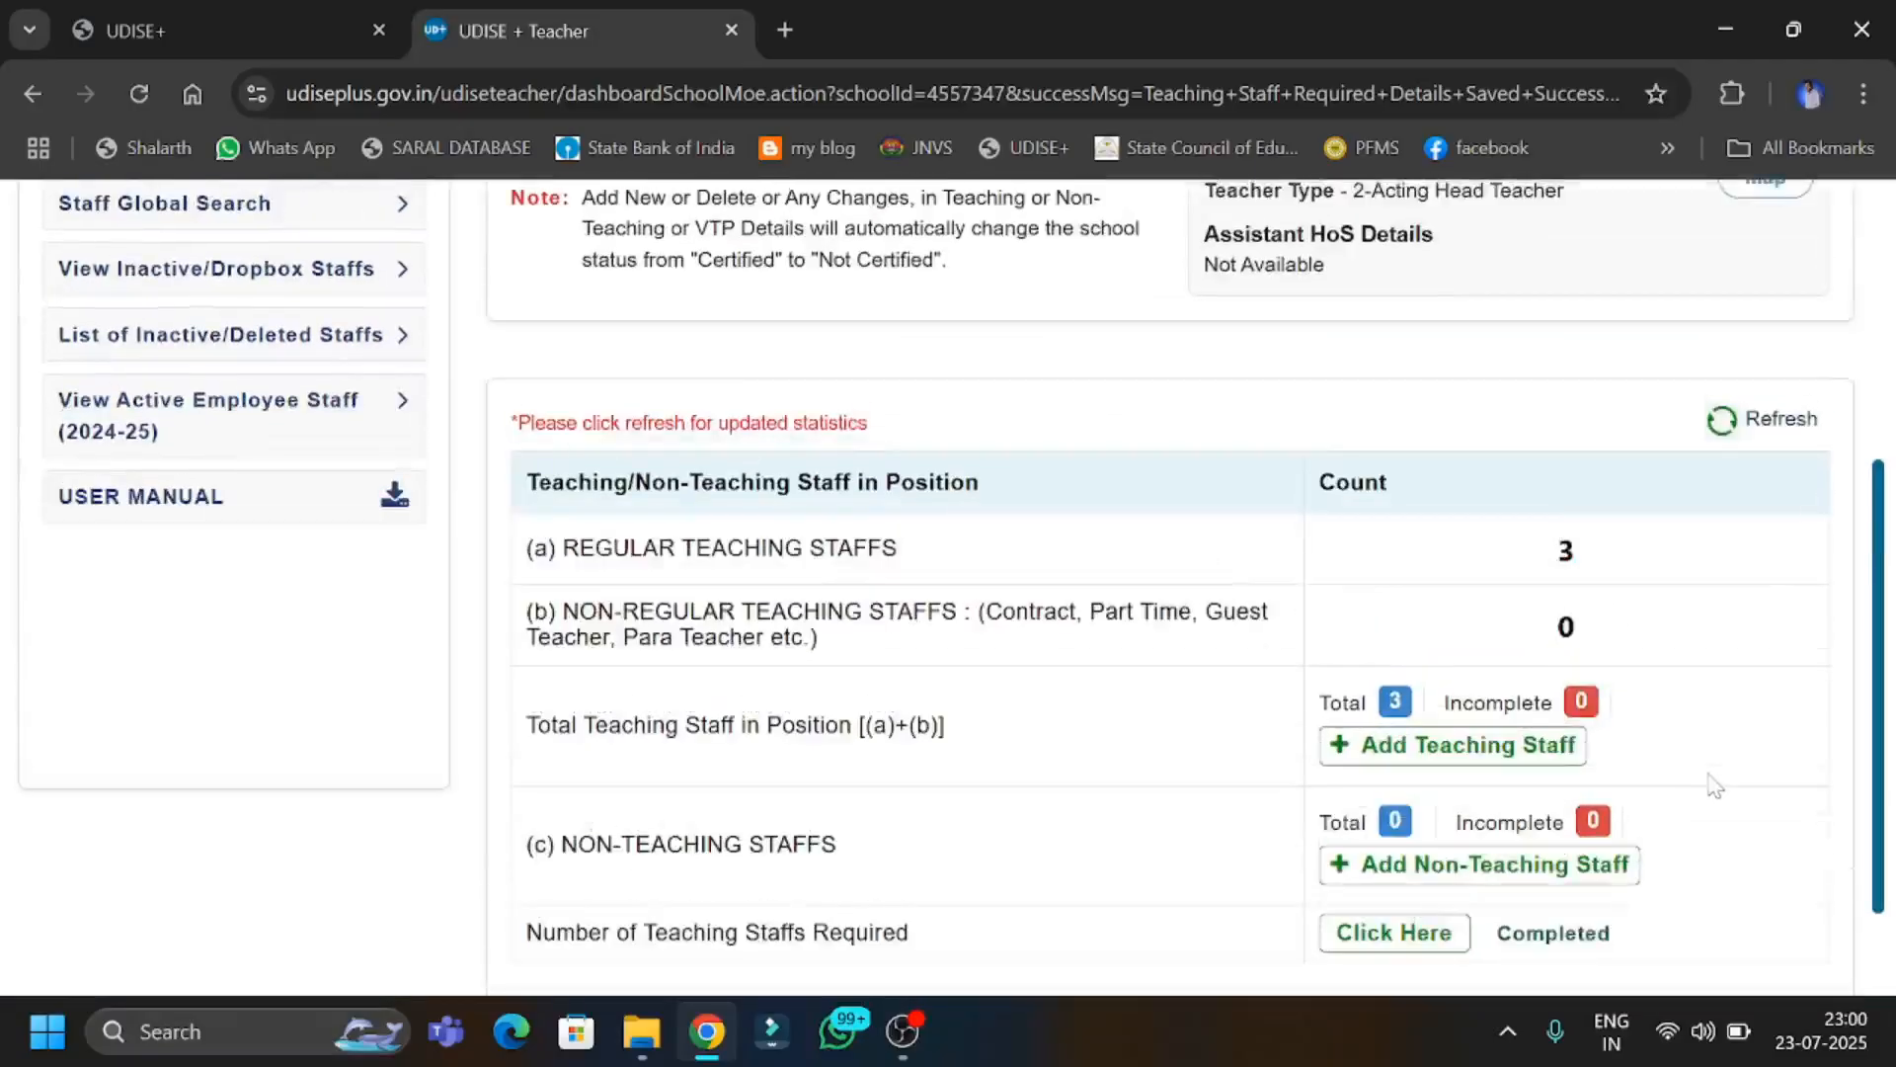
# Check the school's certification status in the Staff Summary Report and open the school certification page.
pyautogui.scroll(5, 1714, 785)
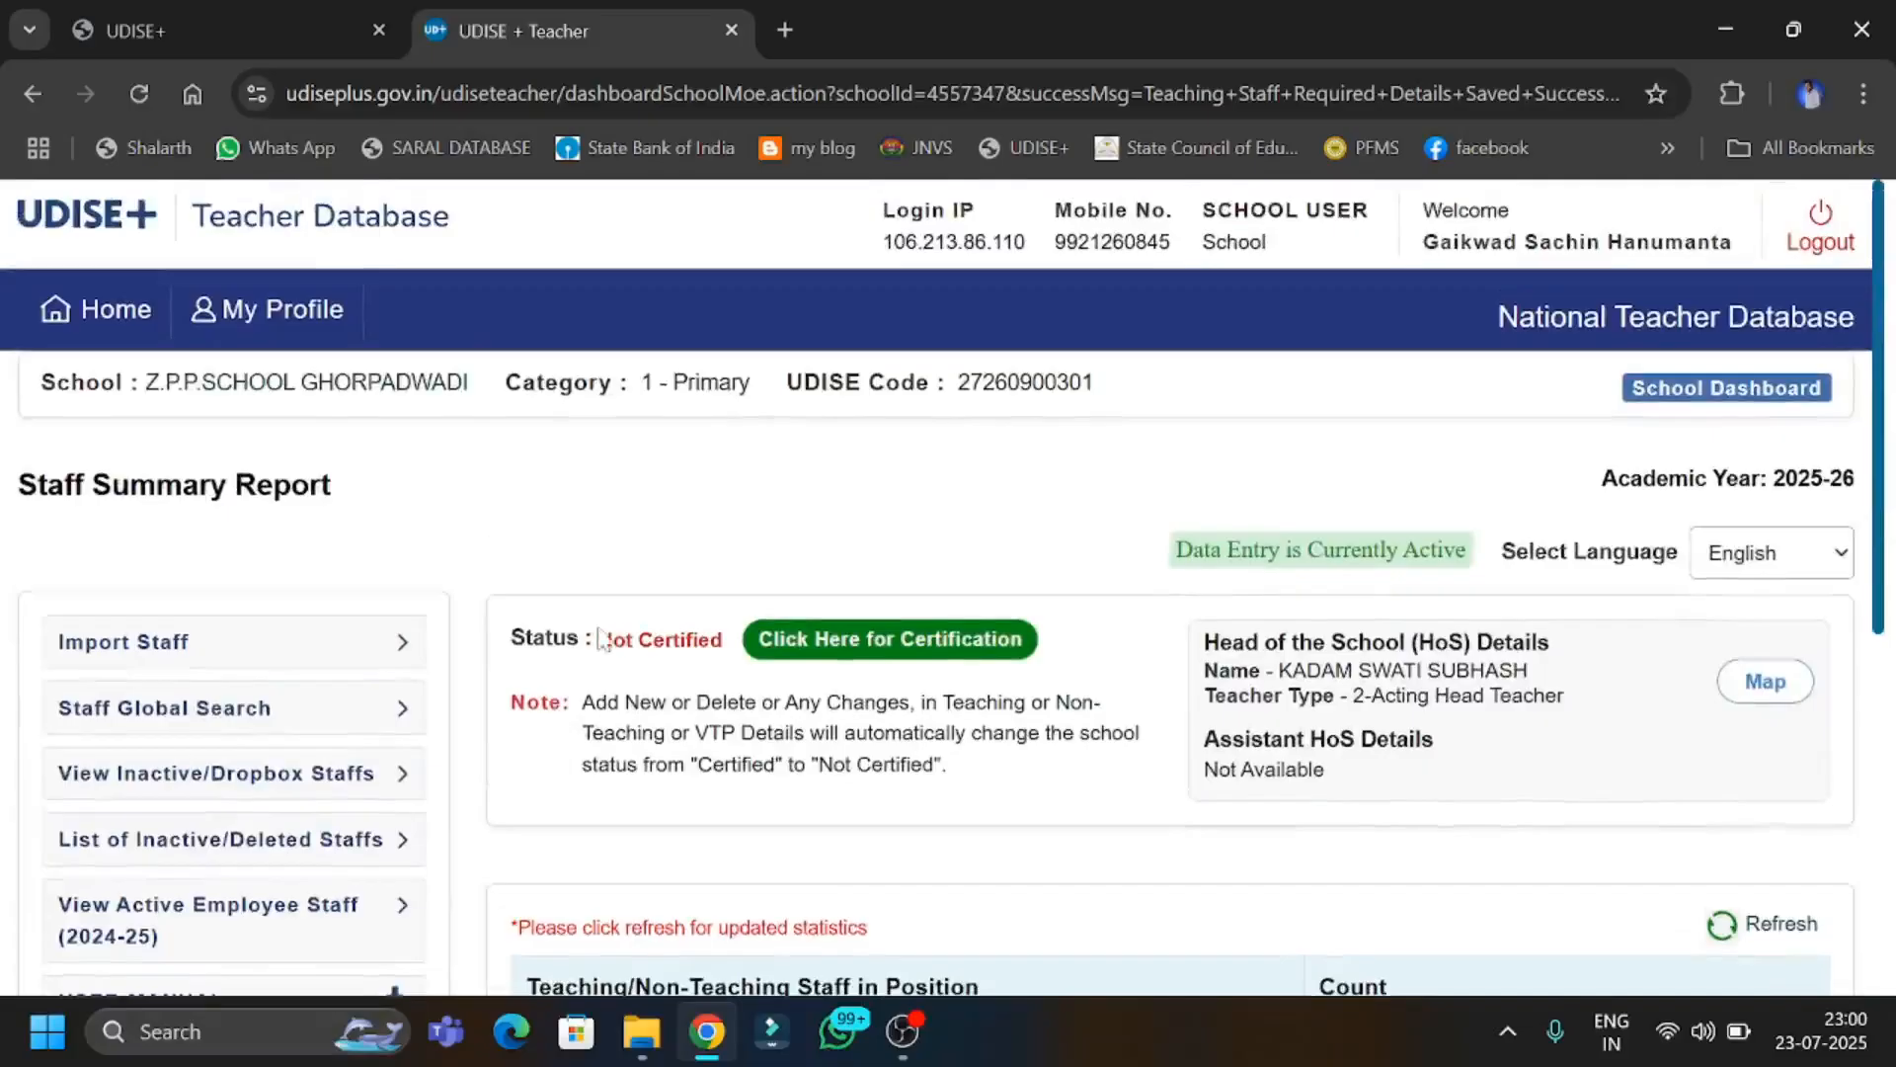
pyautogui.moveTo(597, 637); pyautogui.dragTo(697, 661)
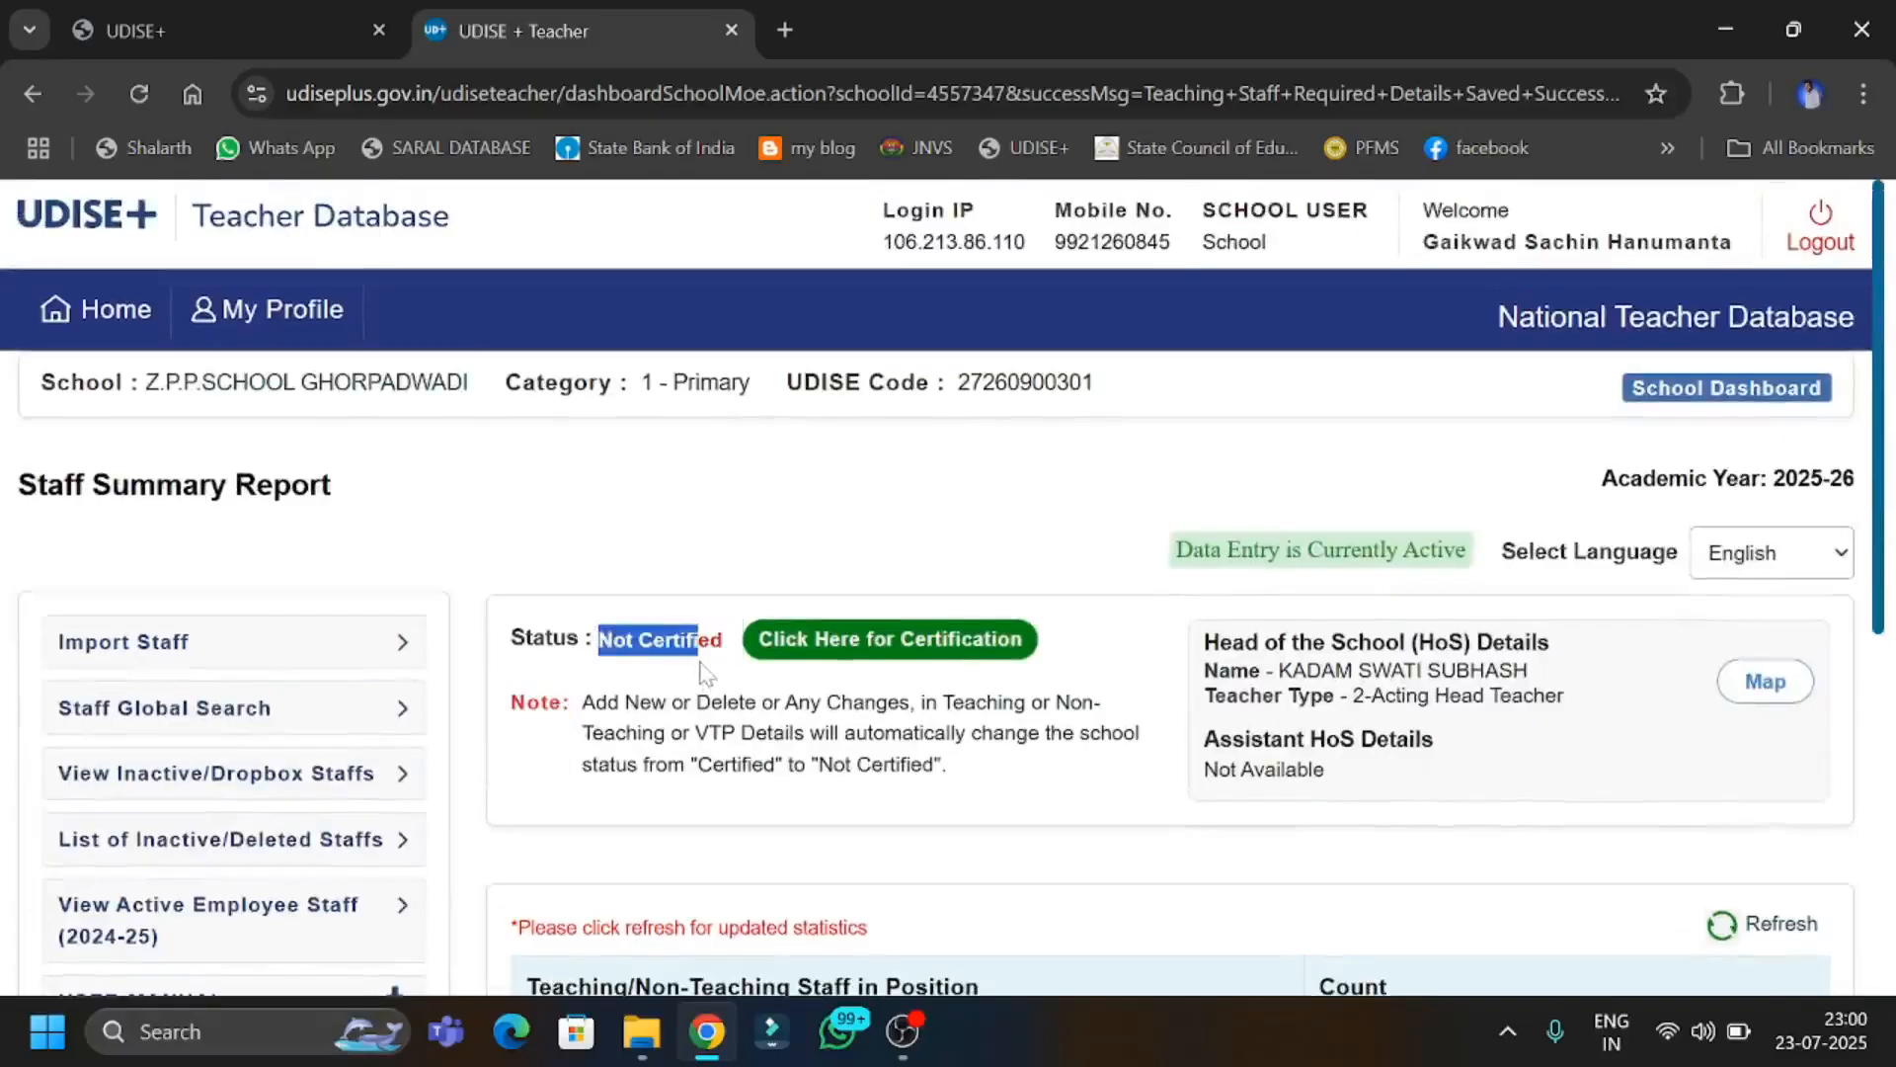
pyautogui.click(695, 662)
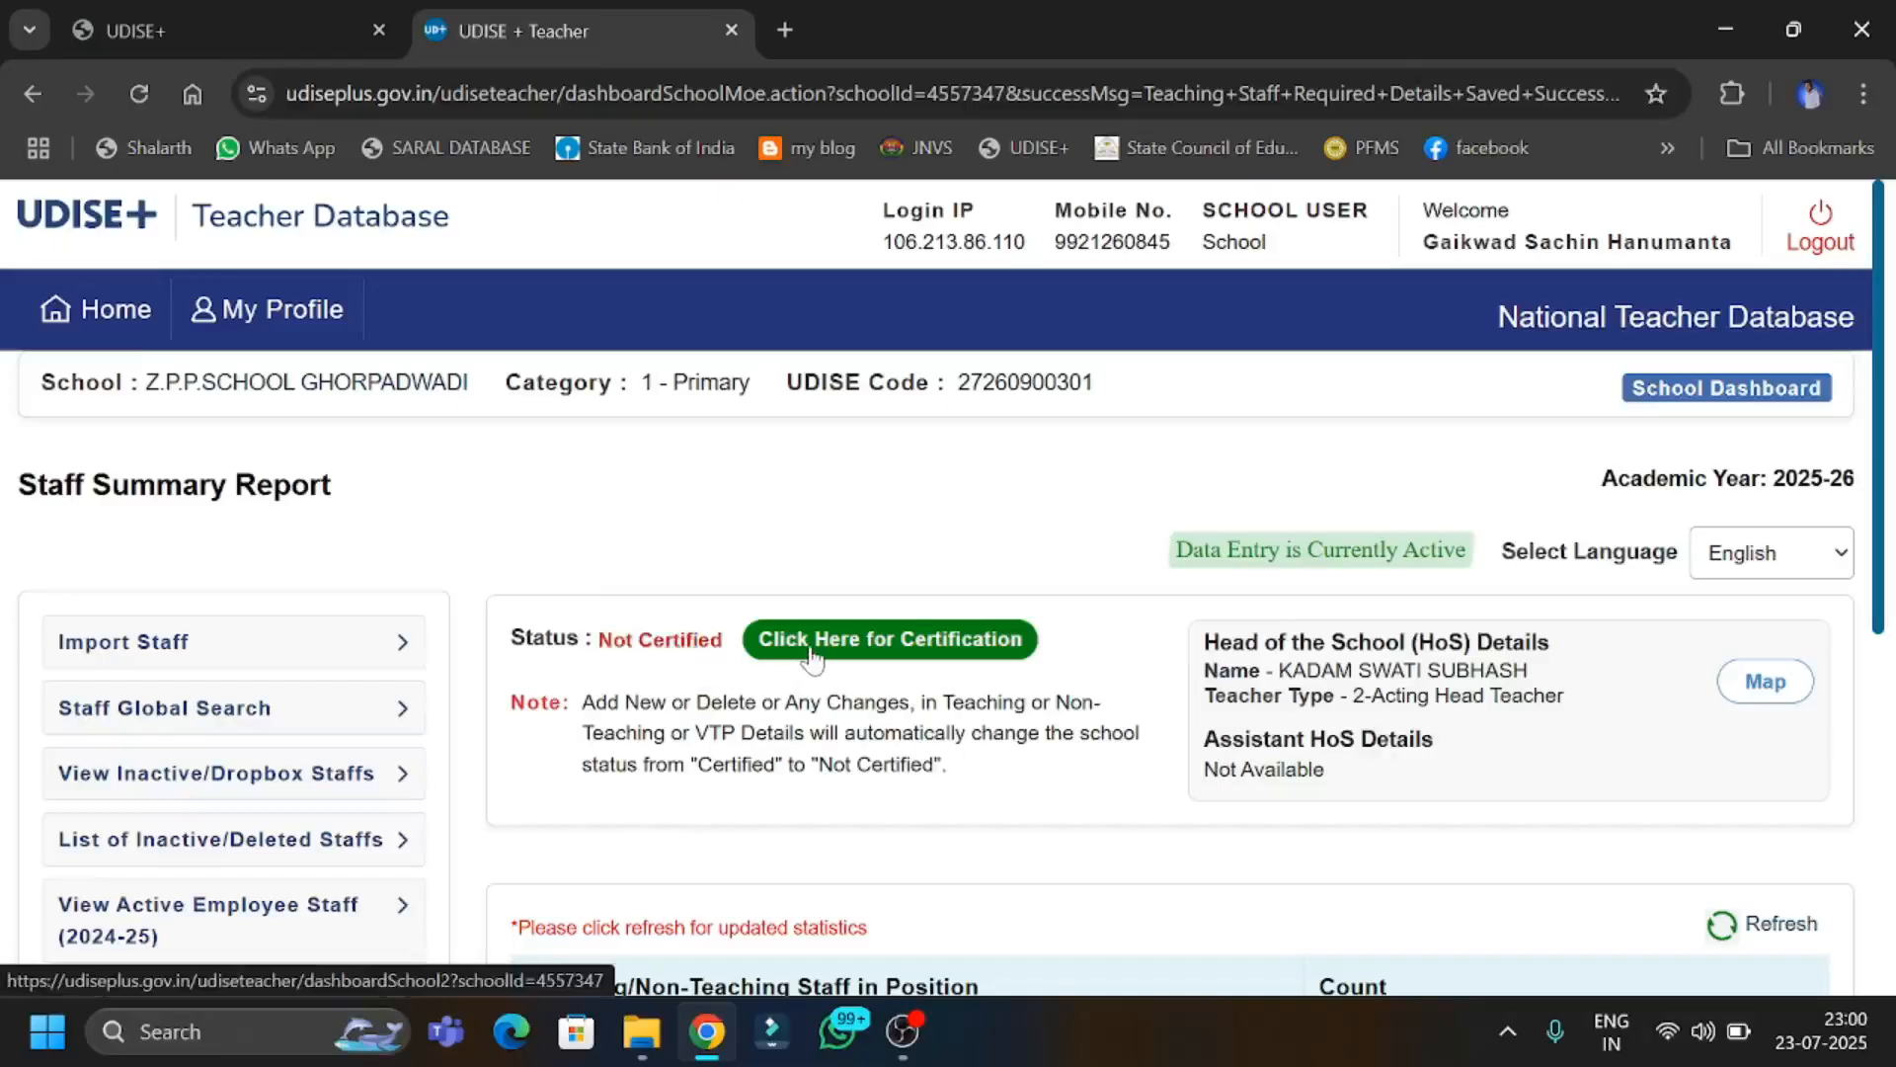
pyautogui.click(887, 662)
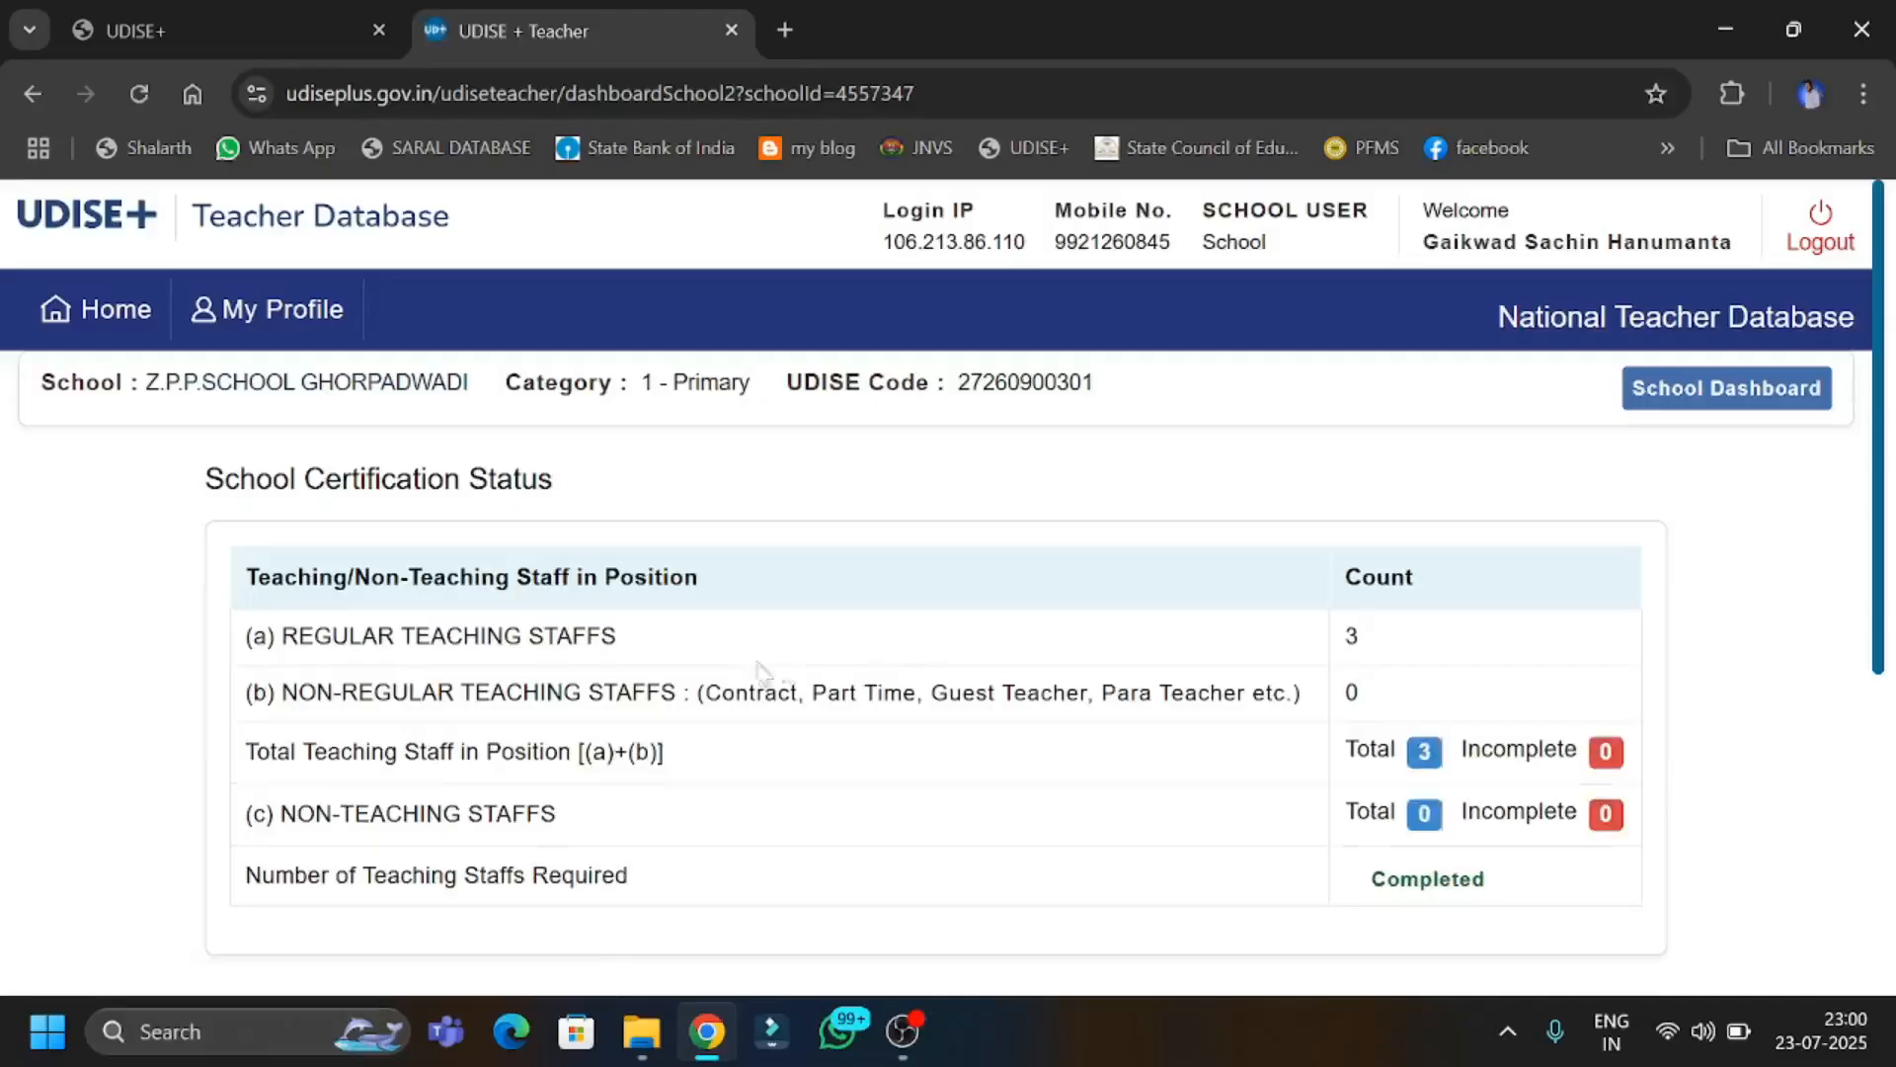
# Copy "Mark Data of staffs Updated and Completed" from the declaration into the certification remarks.
pyautogui.scroll(-5, 697, 662)
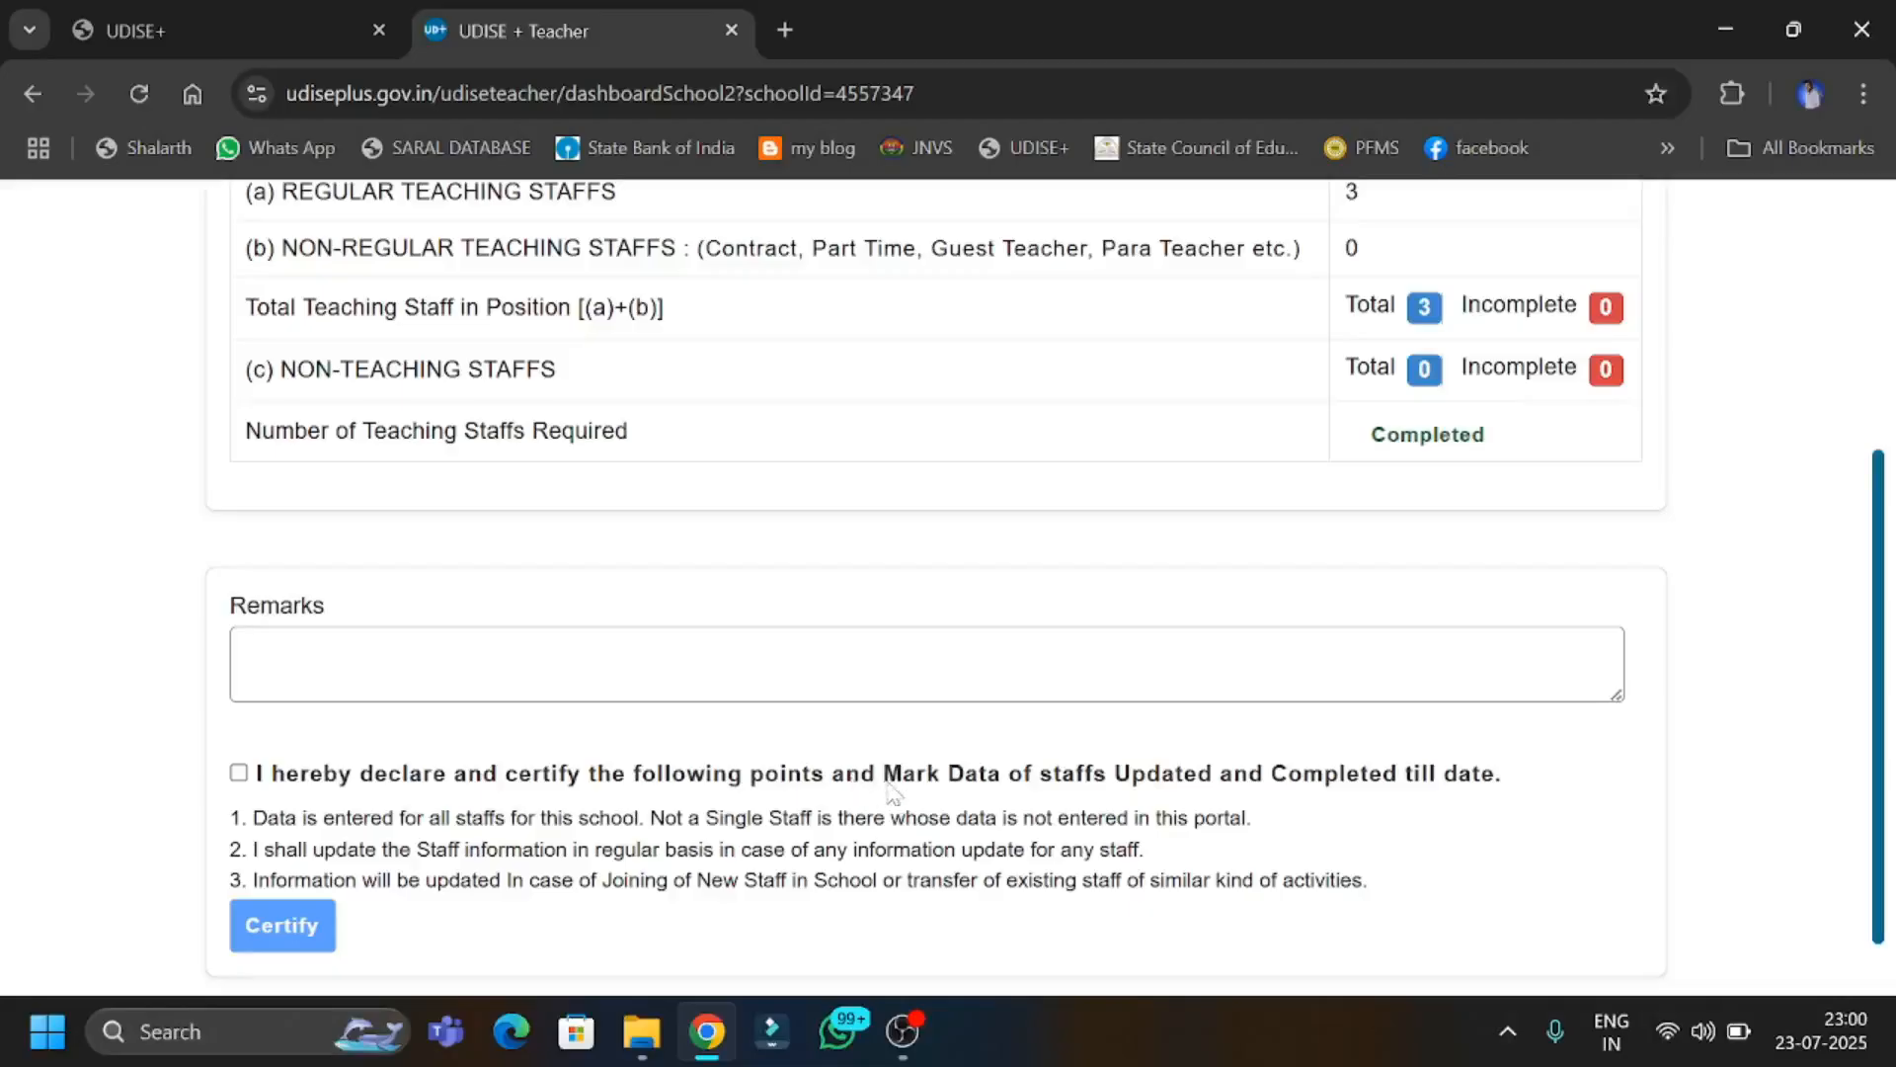
pyautogui.moveTo(888, 780); pyautogui.dragTo(1405, 793)
pyautogui.hotkey('ctrl', 'c')
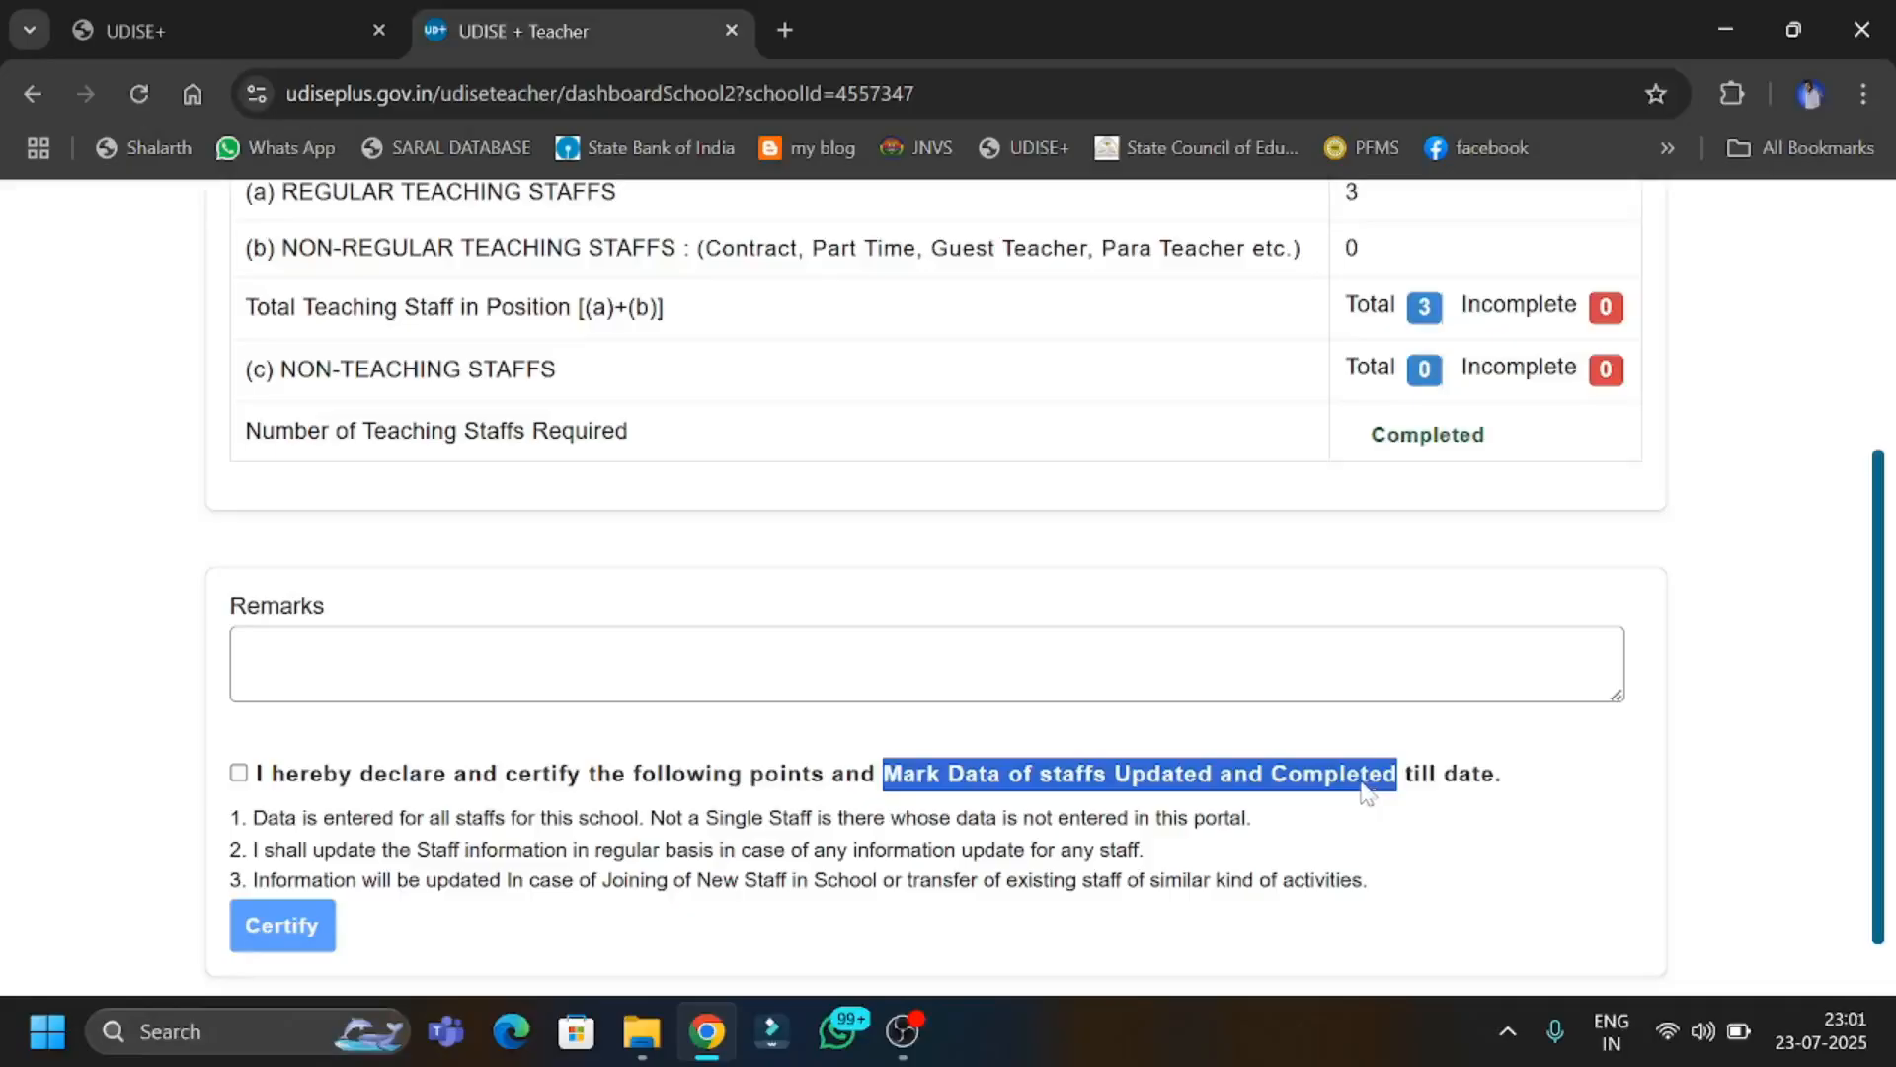
pyautogui.click(244, 649)
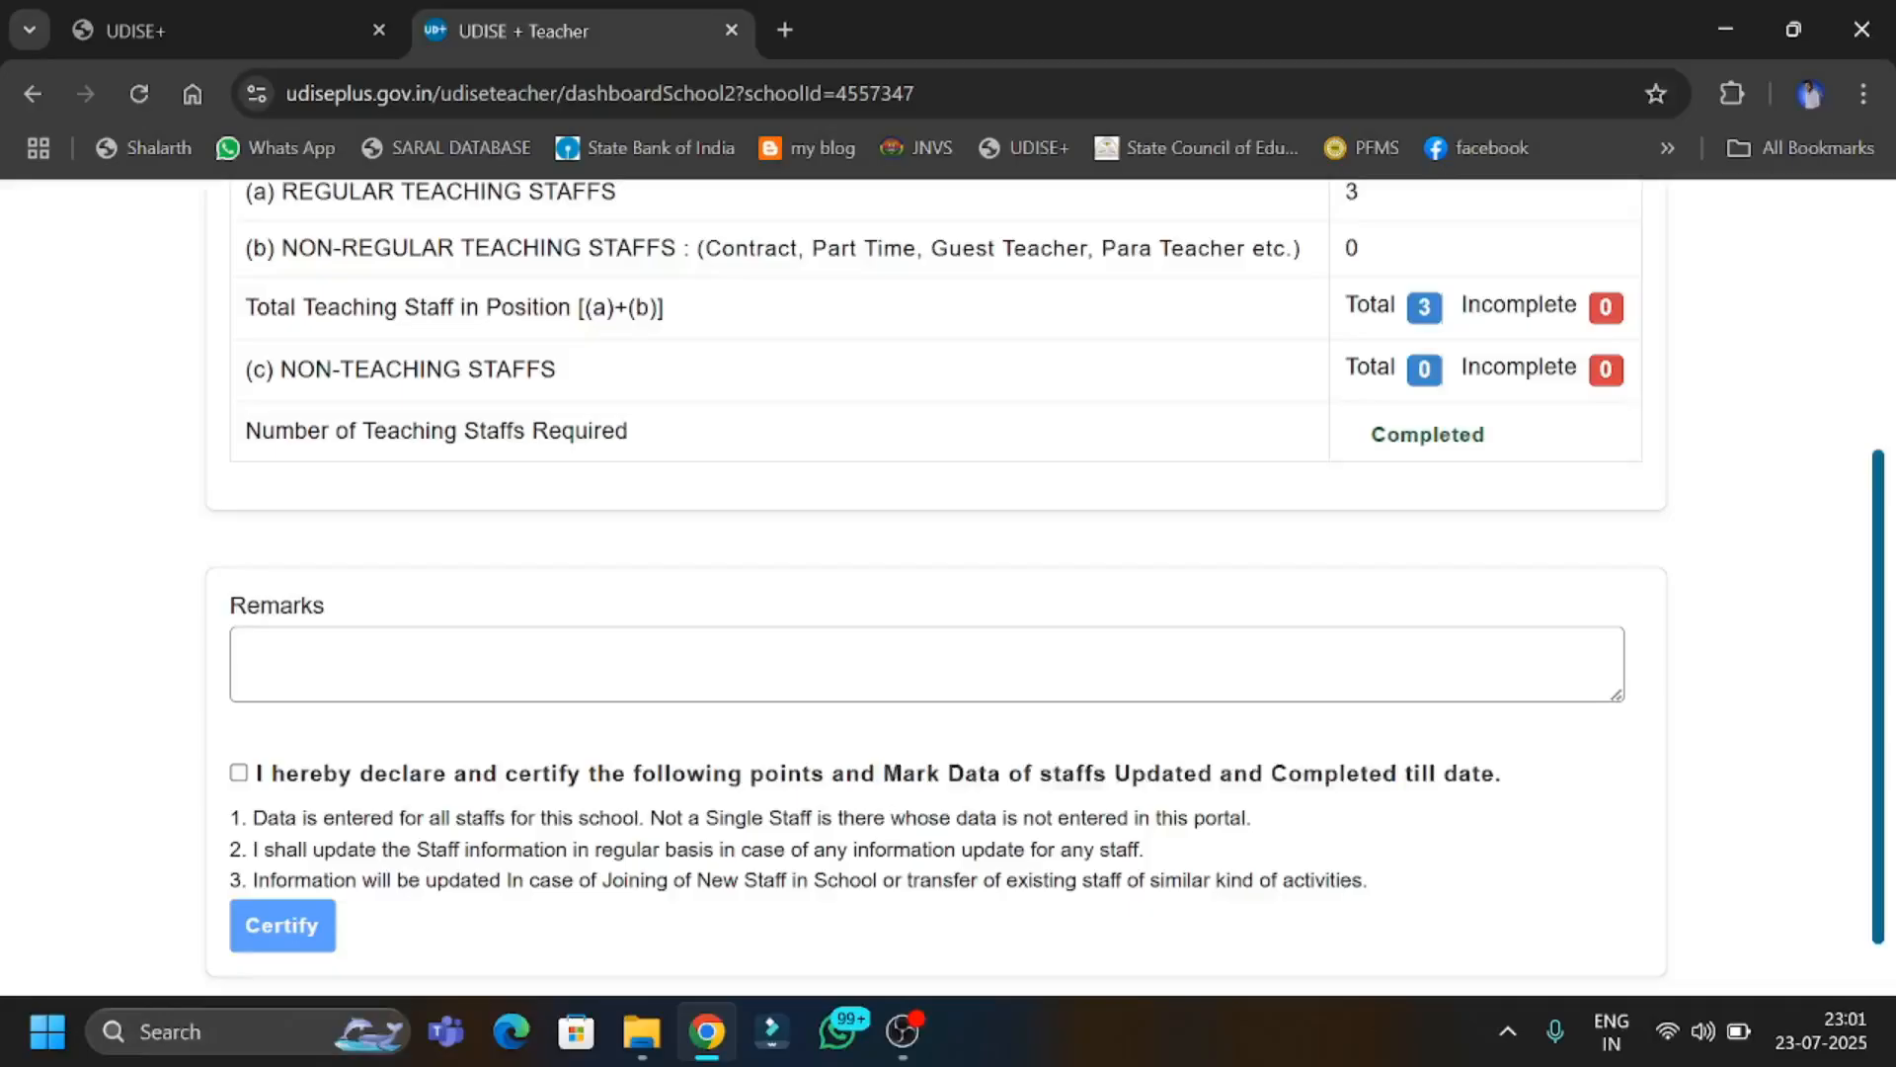
pyautogui.hotkey('ctrl', 'v')
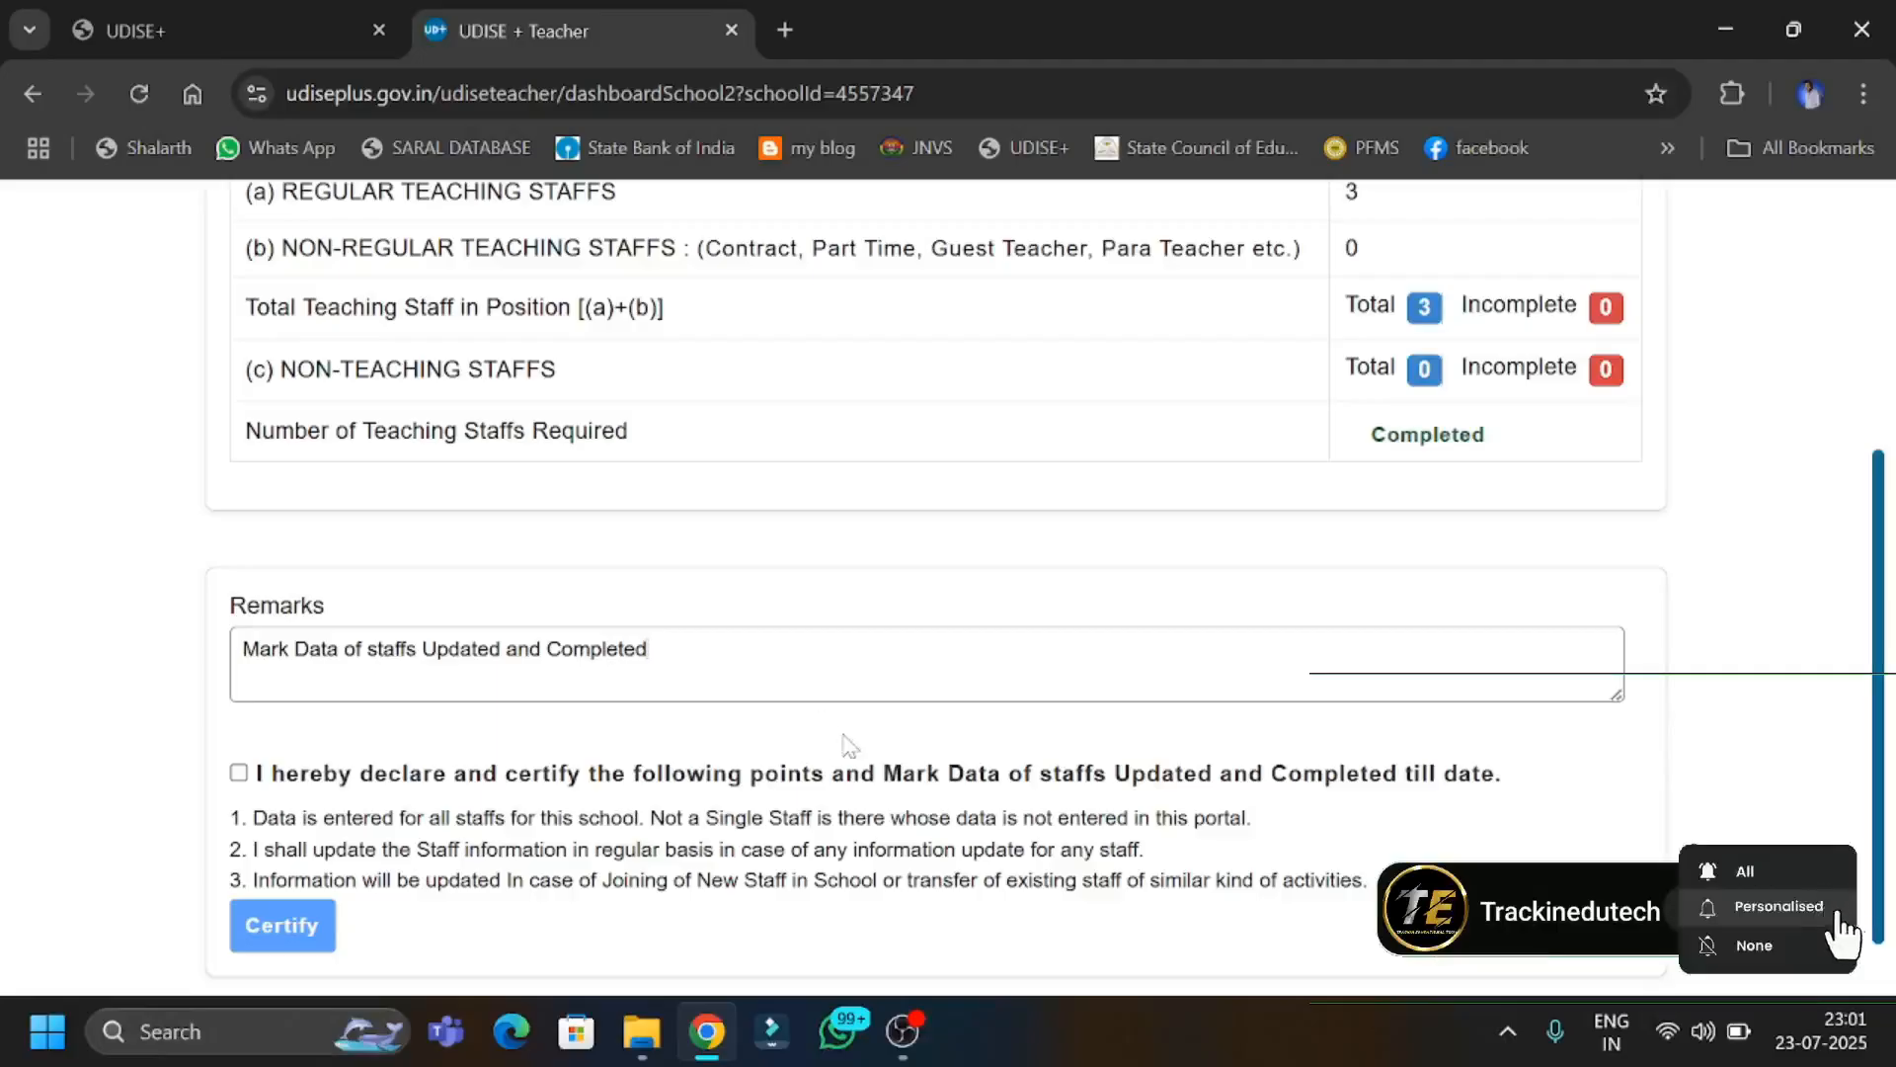
# Accept the declaration that staff data is updated and completed, then certify the school and confirm the certification.
pyautogui.click(239, 773)
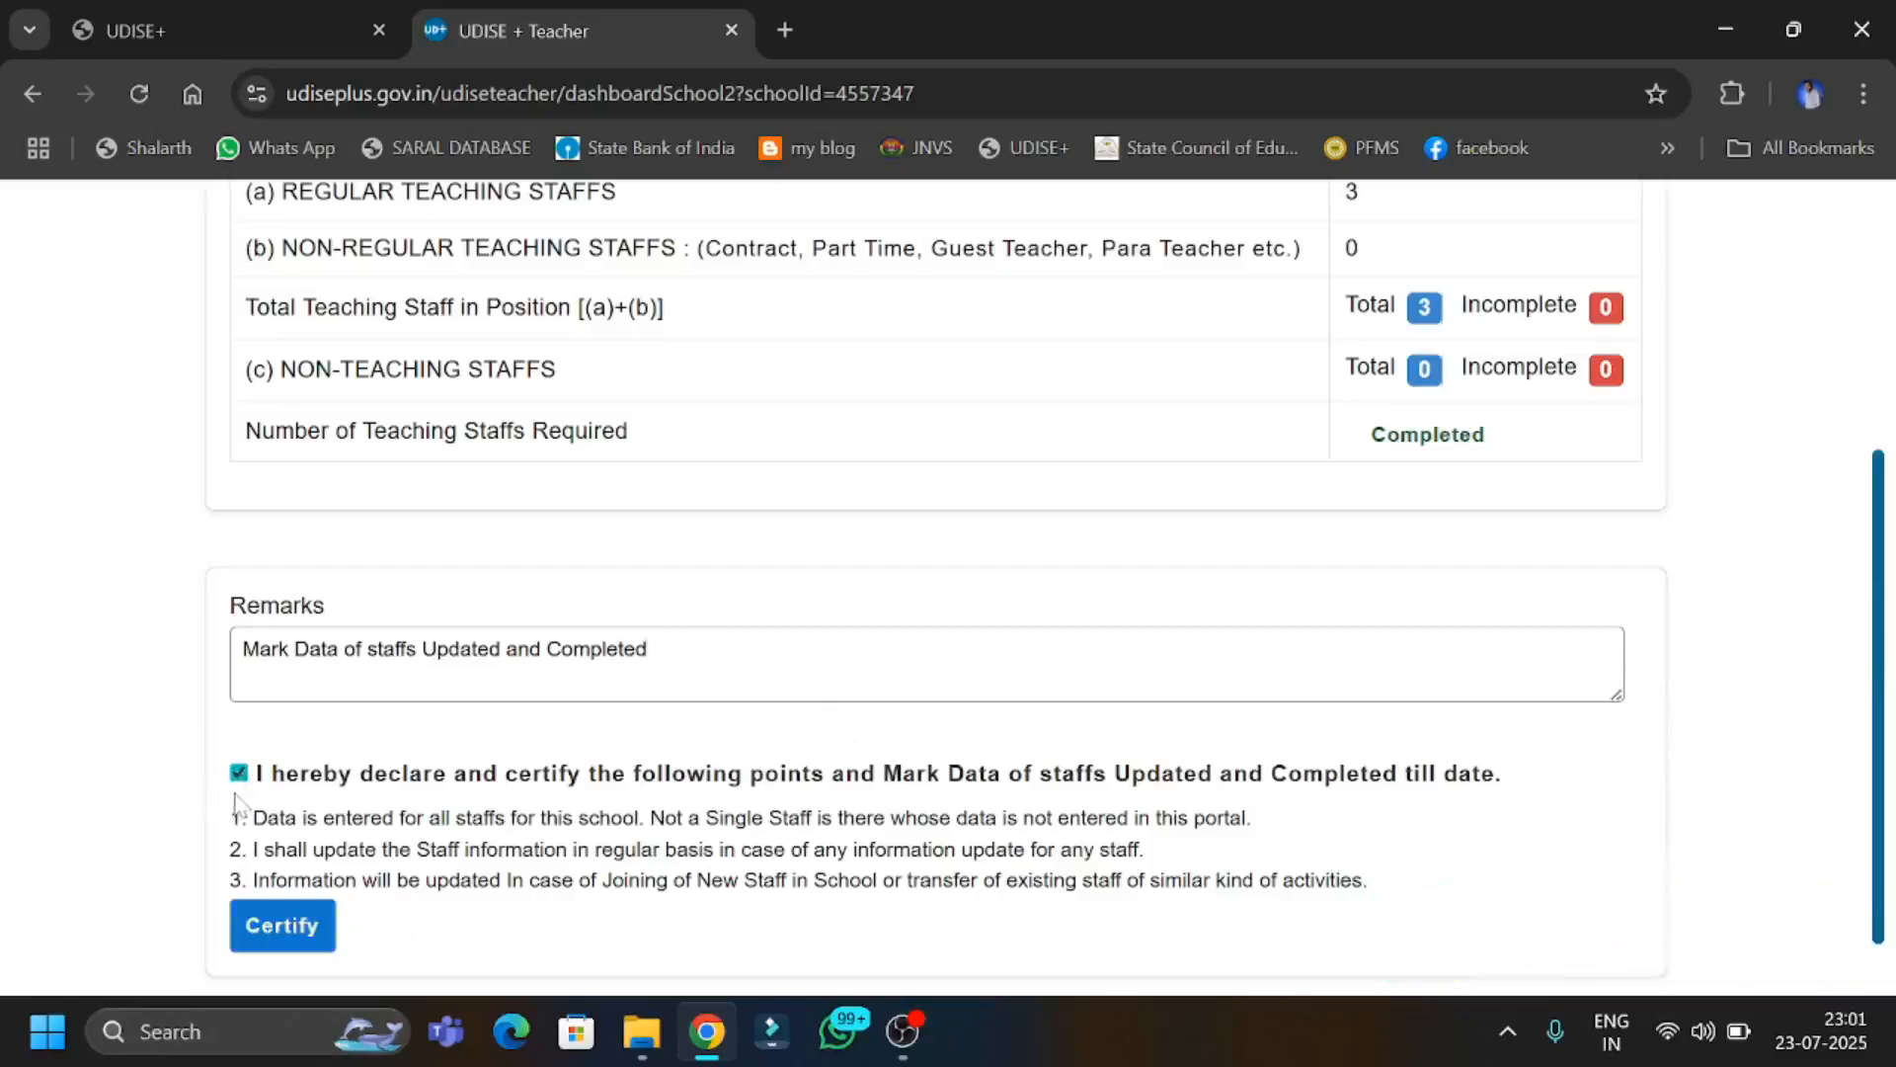
pyautogui.scroll(-1, 307, 904)
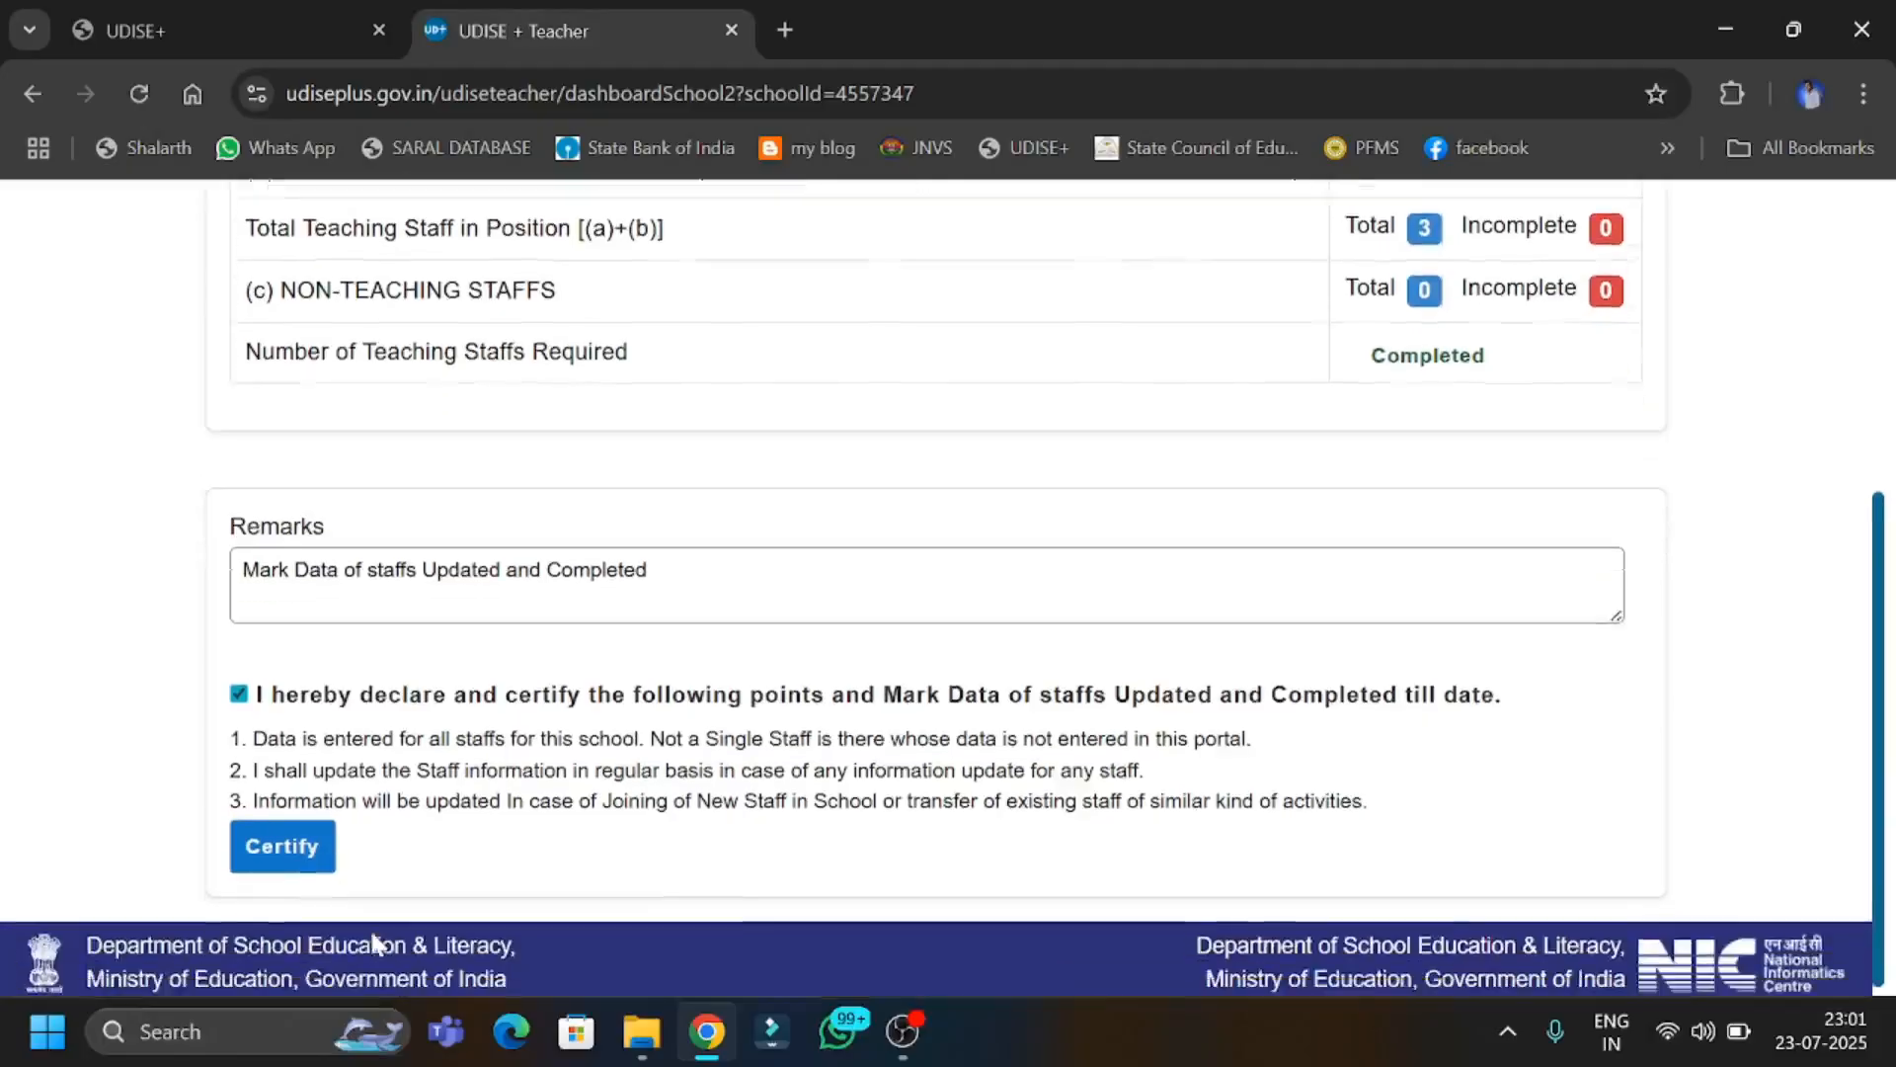
pyautogui.click(289, 861)
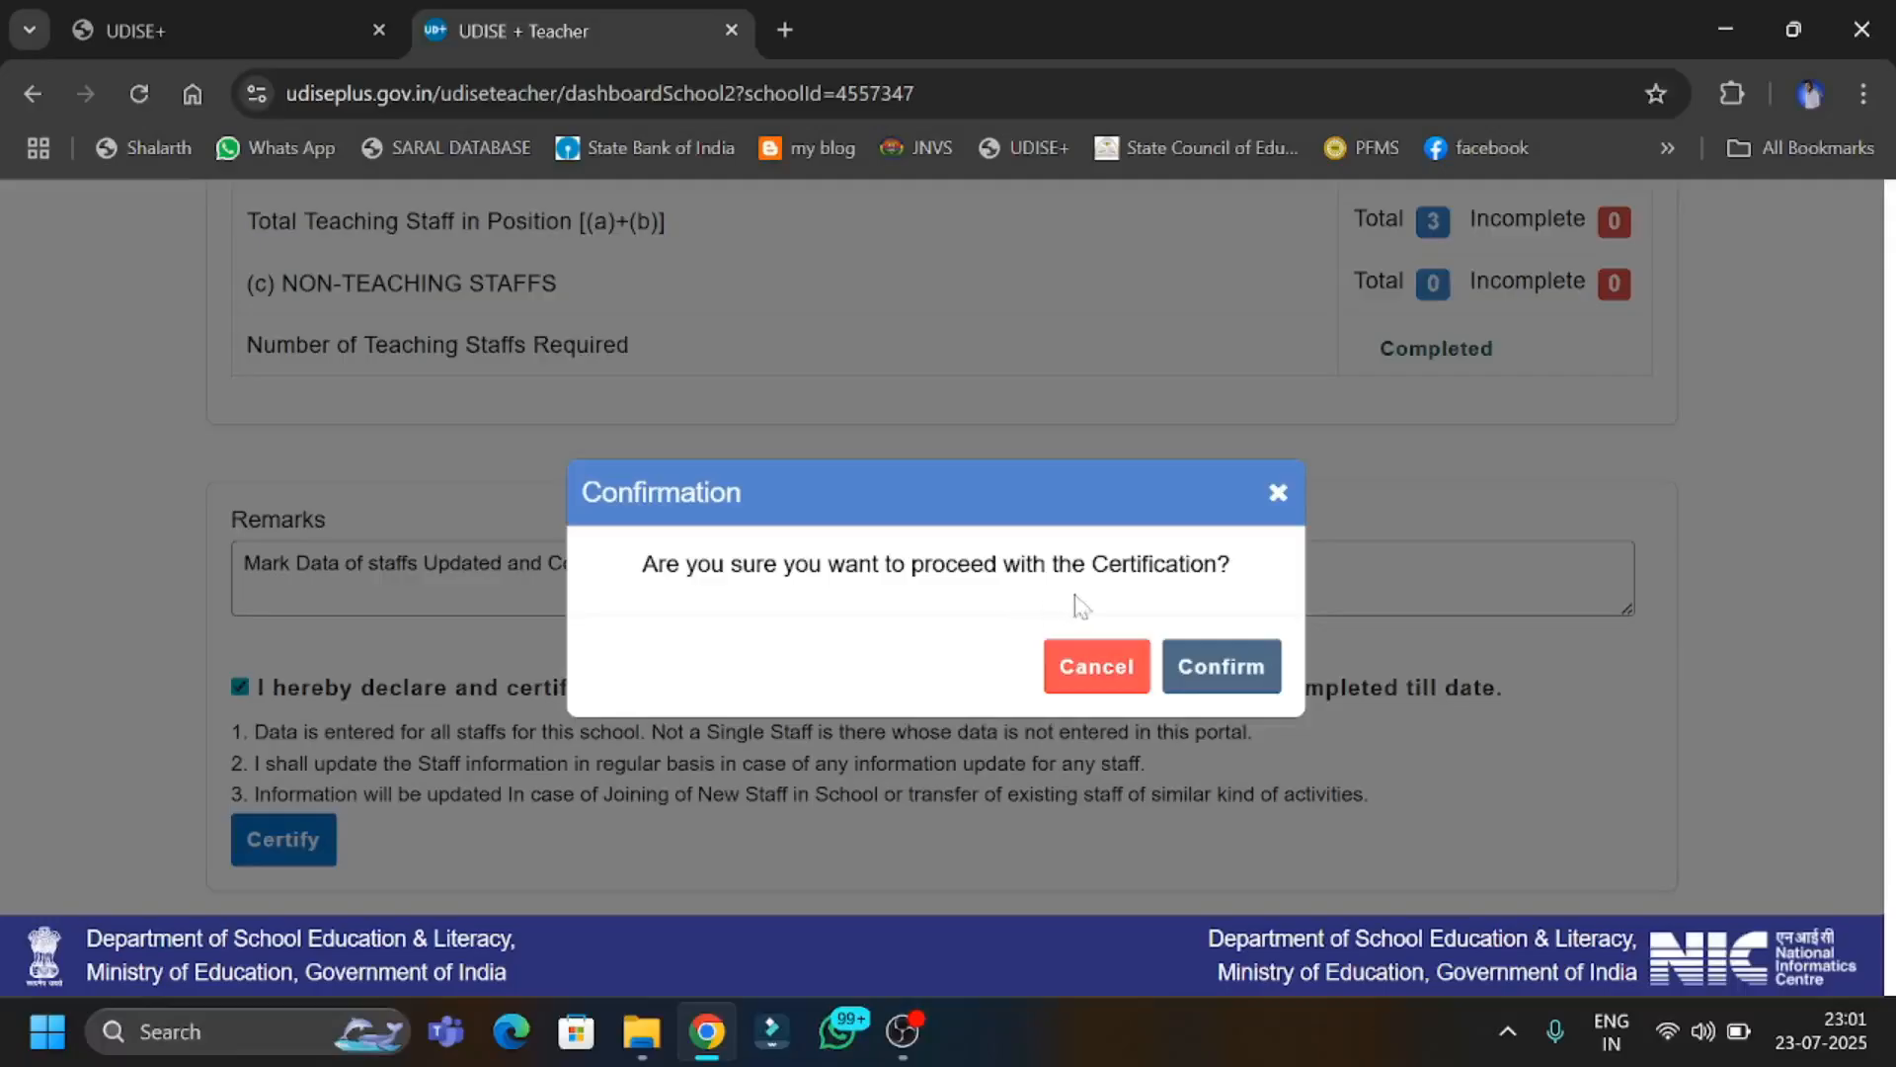
pyautogui.click(1220, 675)
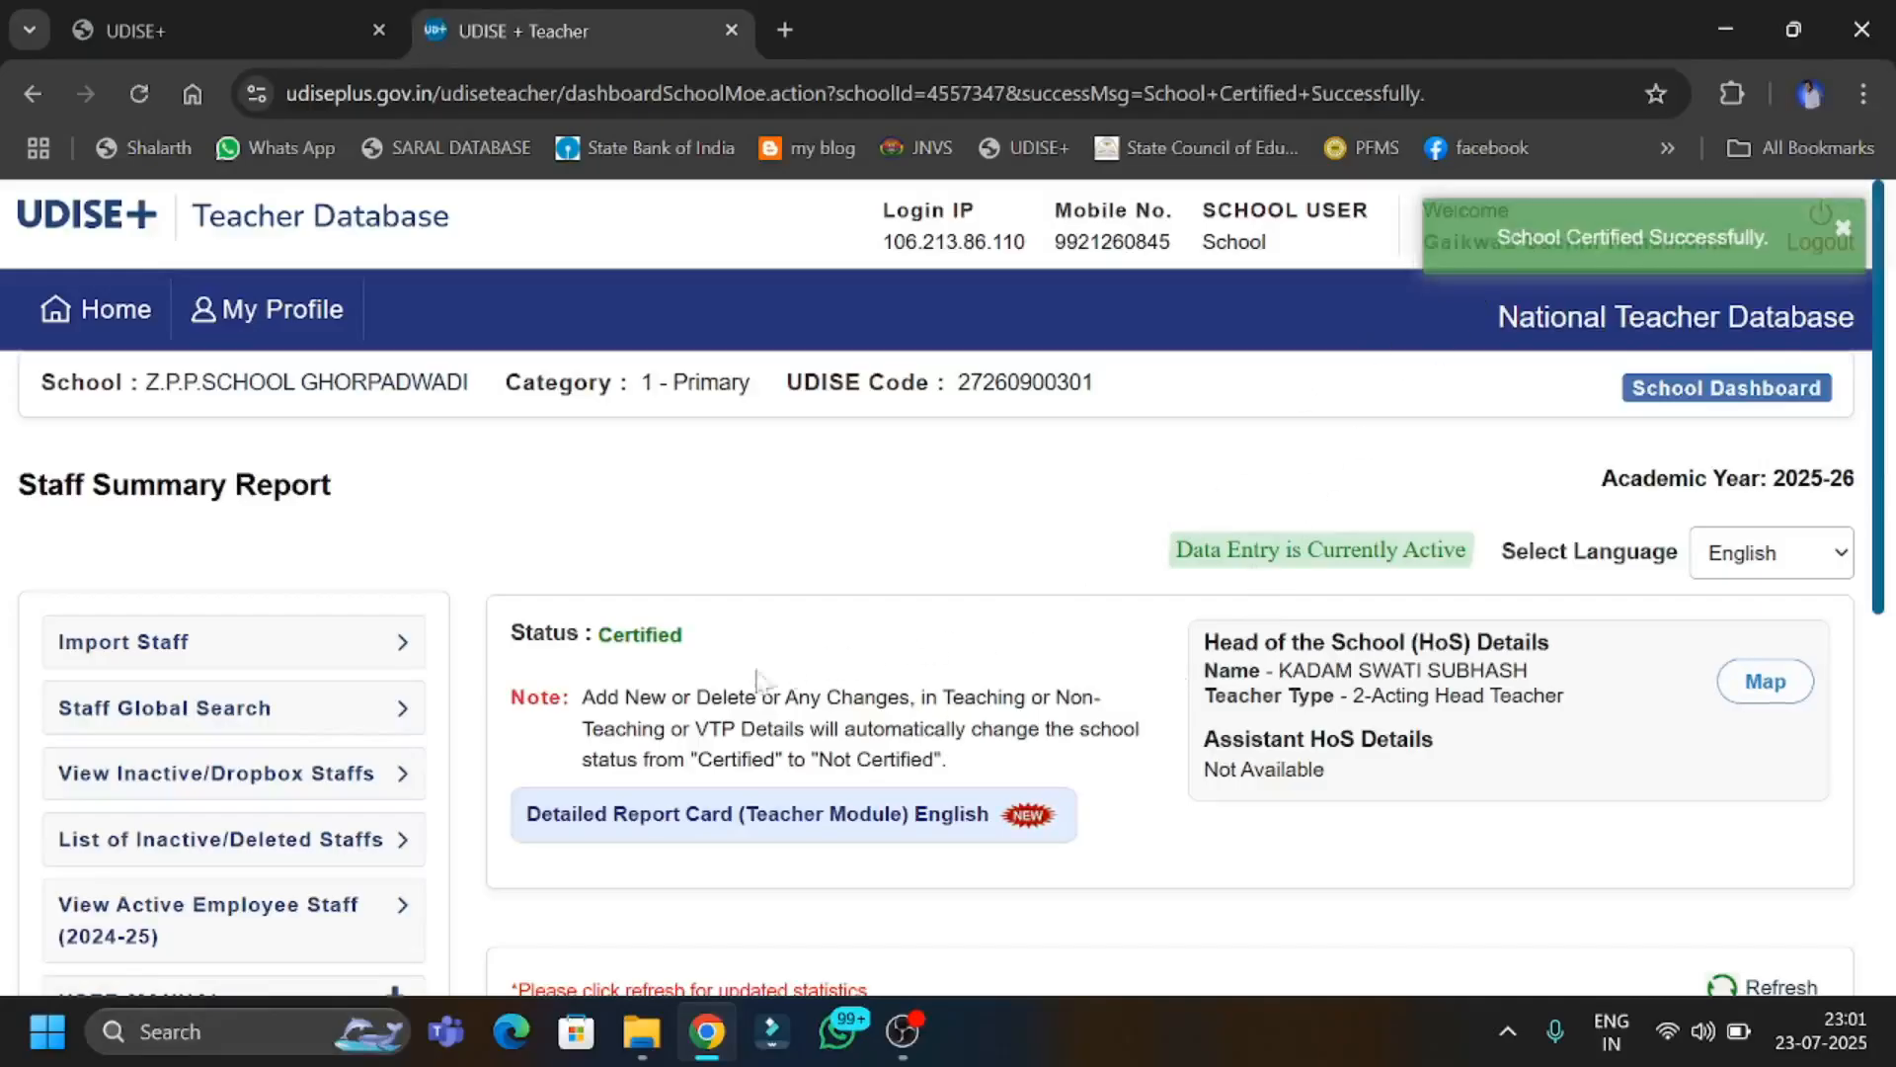
# Check the certification status, the note on changes and the Detailed Report Card option in the Staff Summary Report.
pyautogui.moveTo(685, 635); pyautogui.dragTo(511, 654)
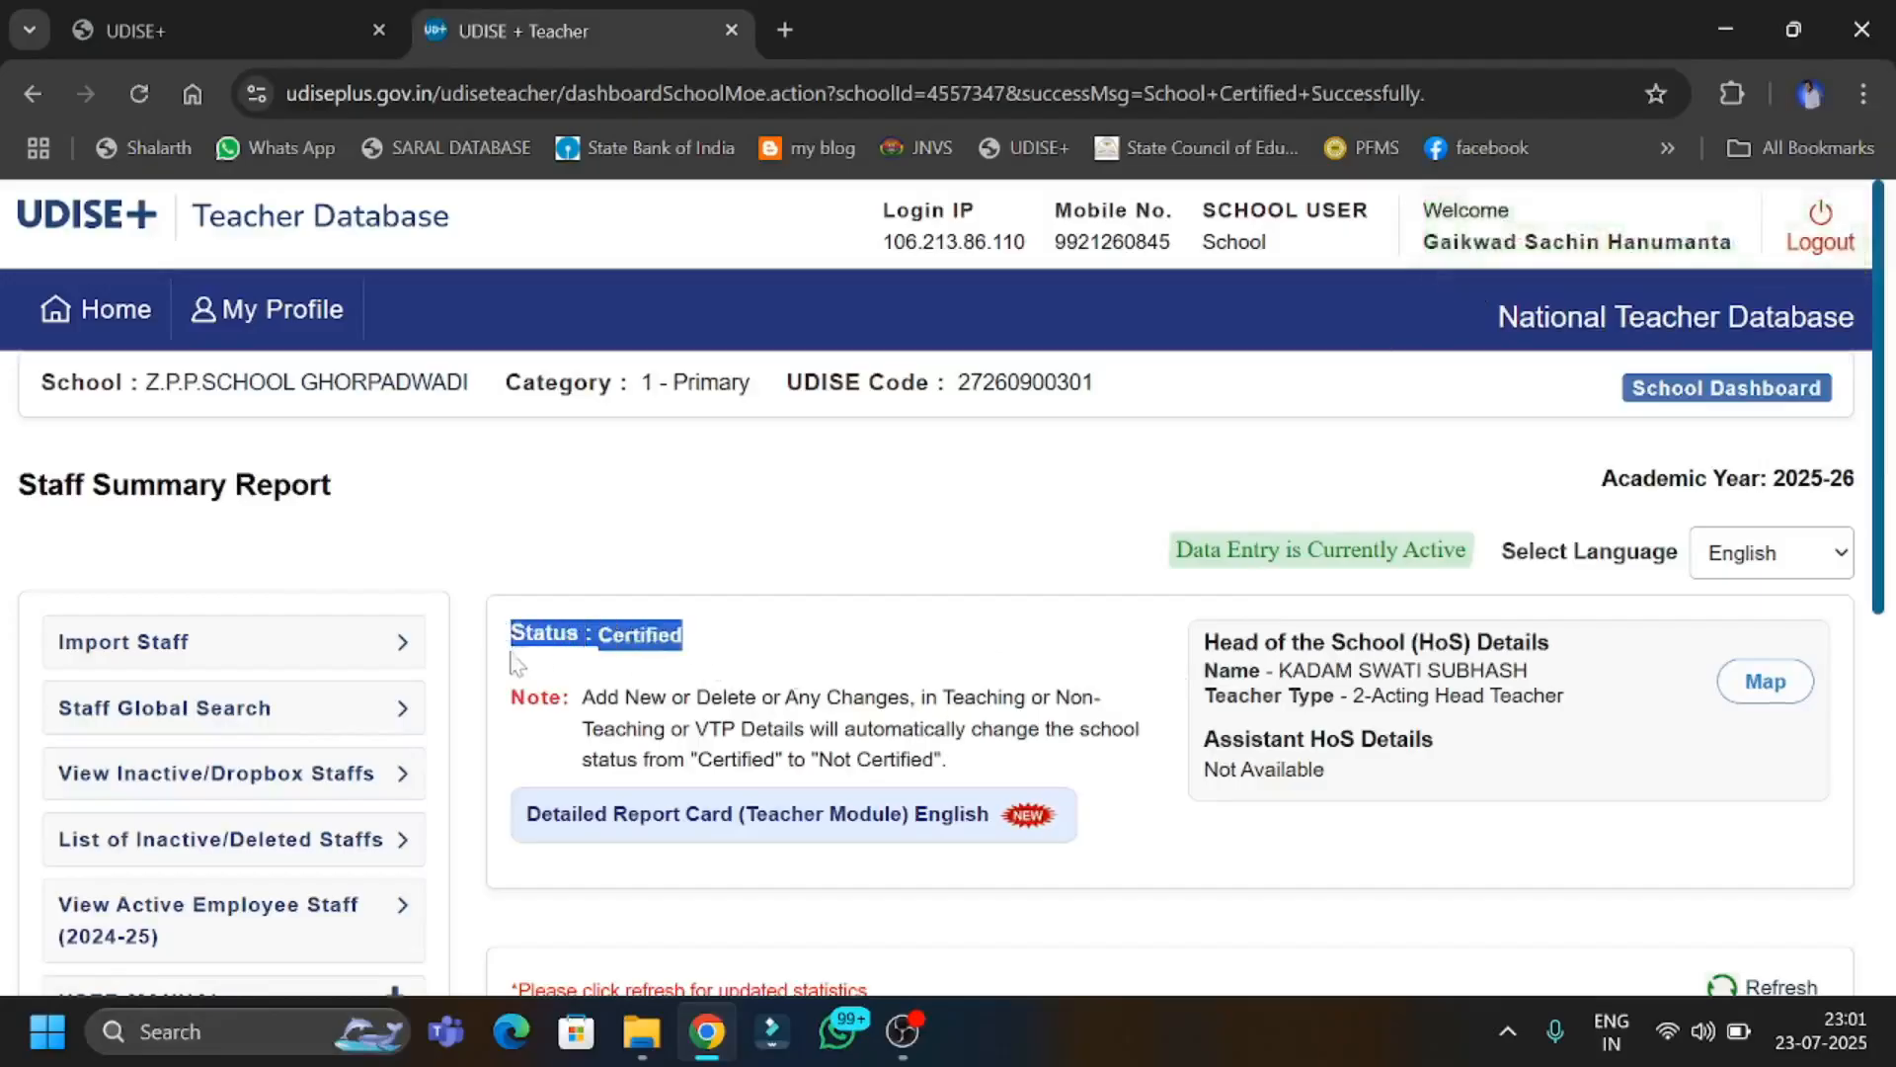
pyautogui.click(736, 637)
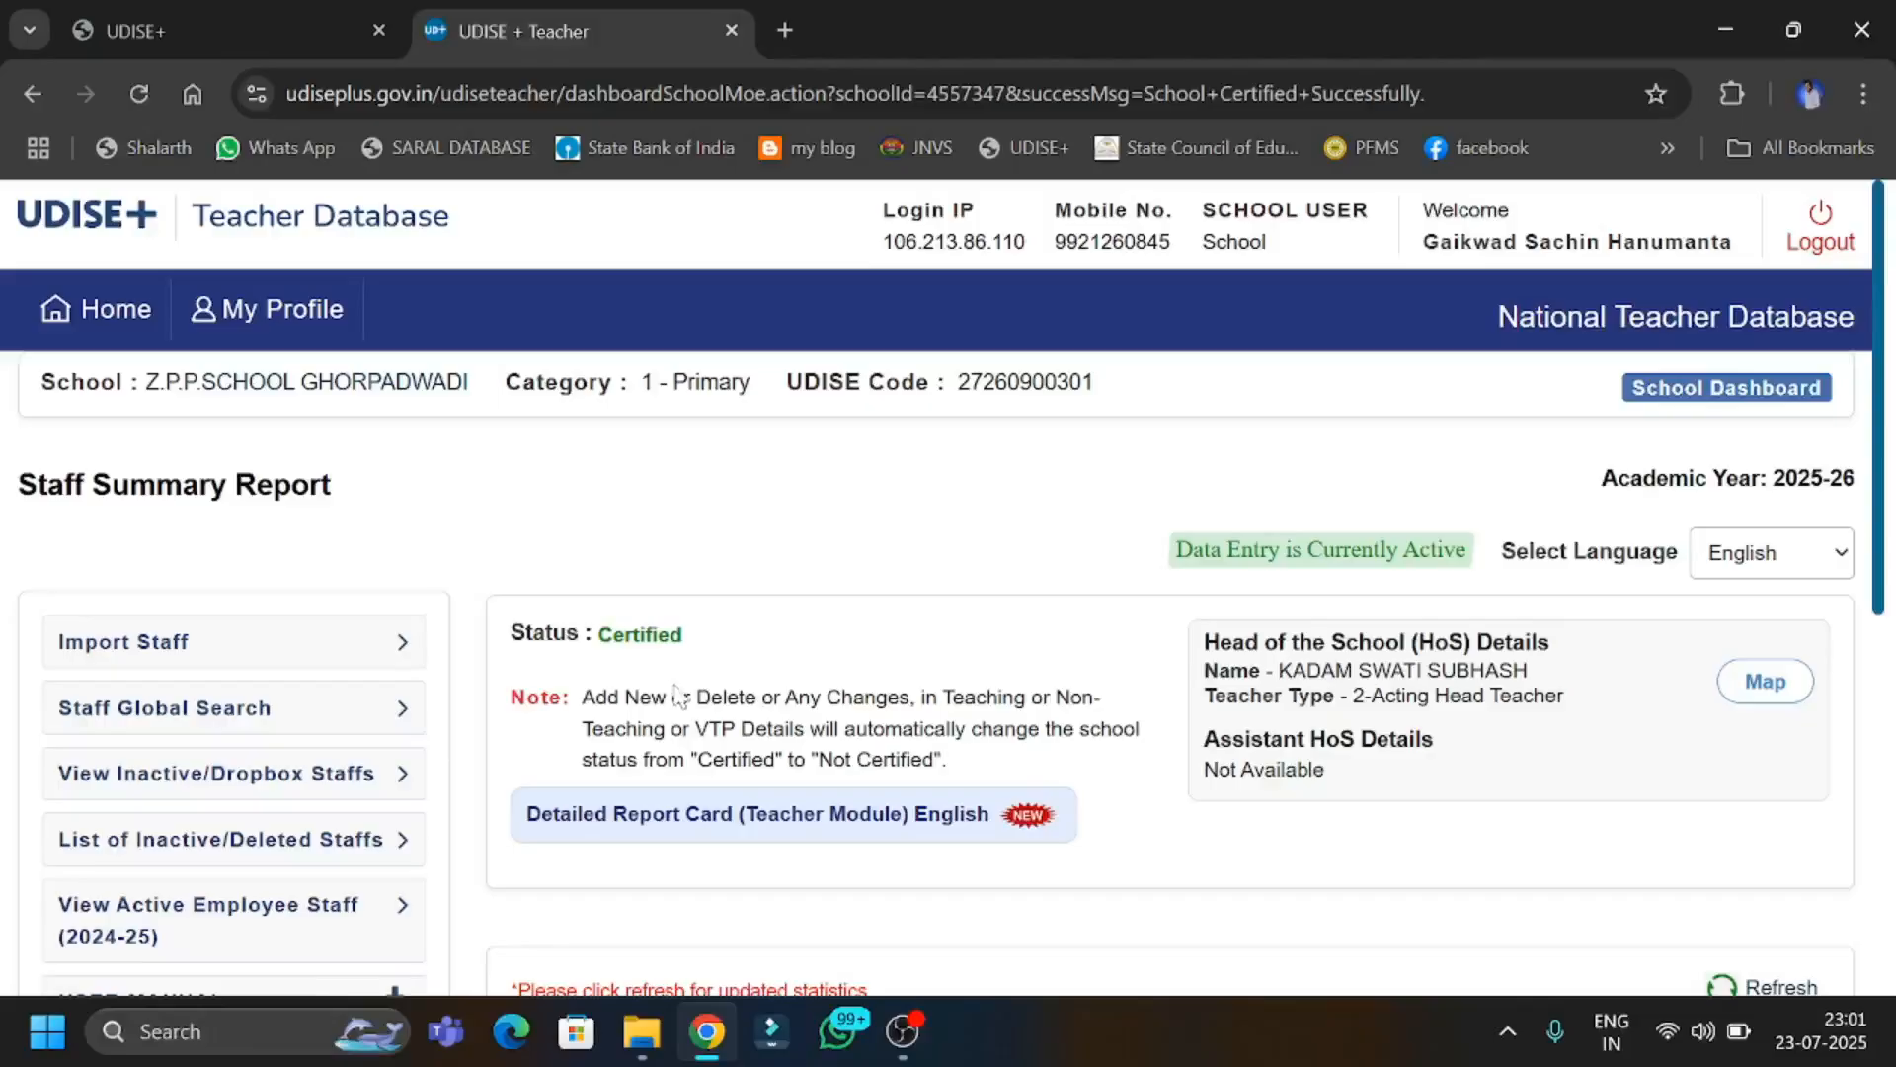
pyautogui.scroll(-1, 675, 697)
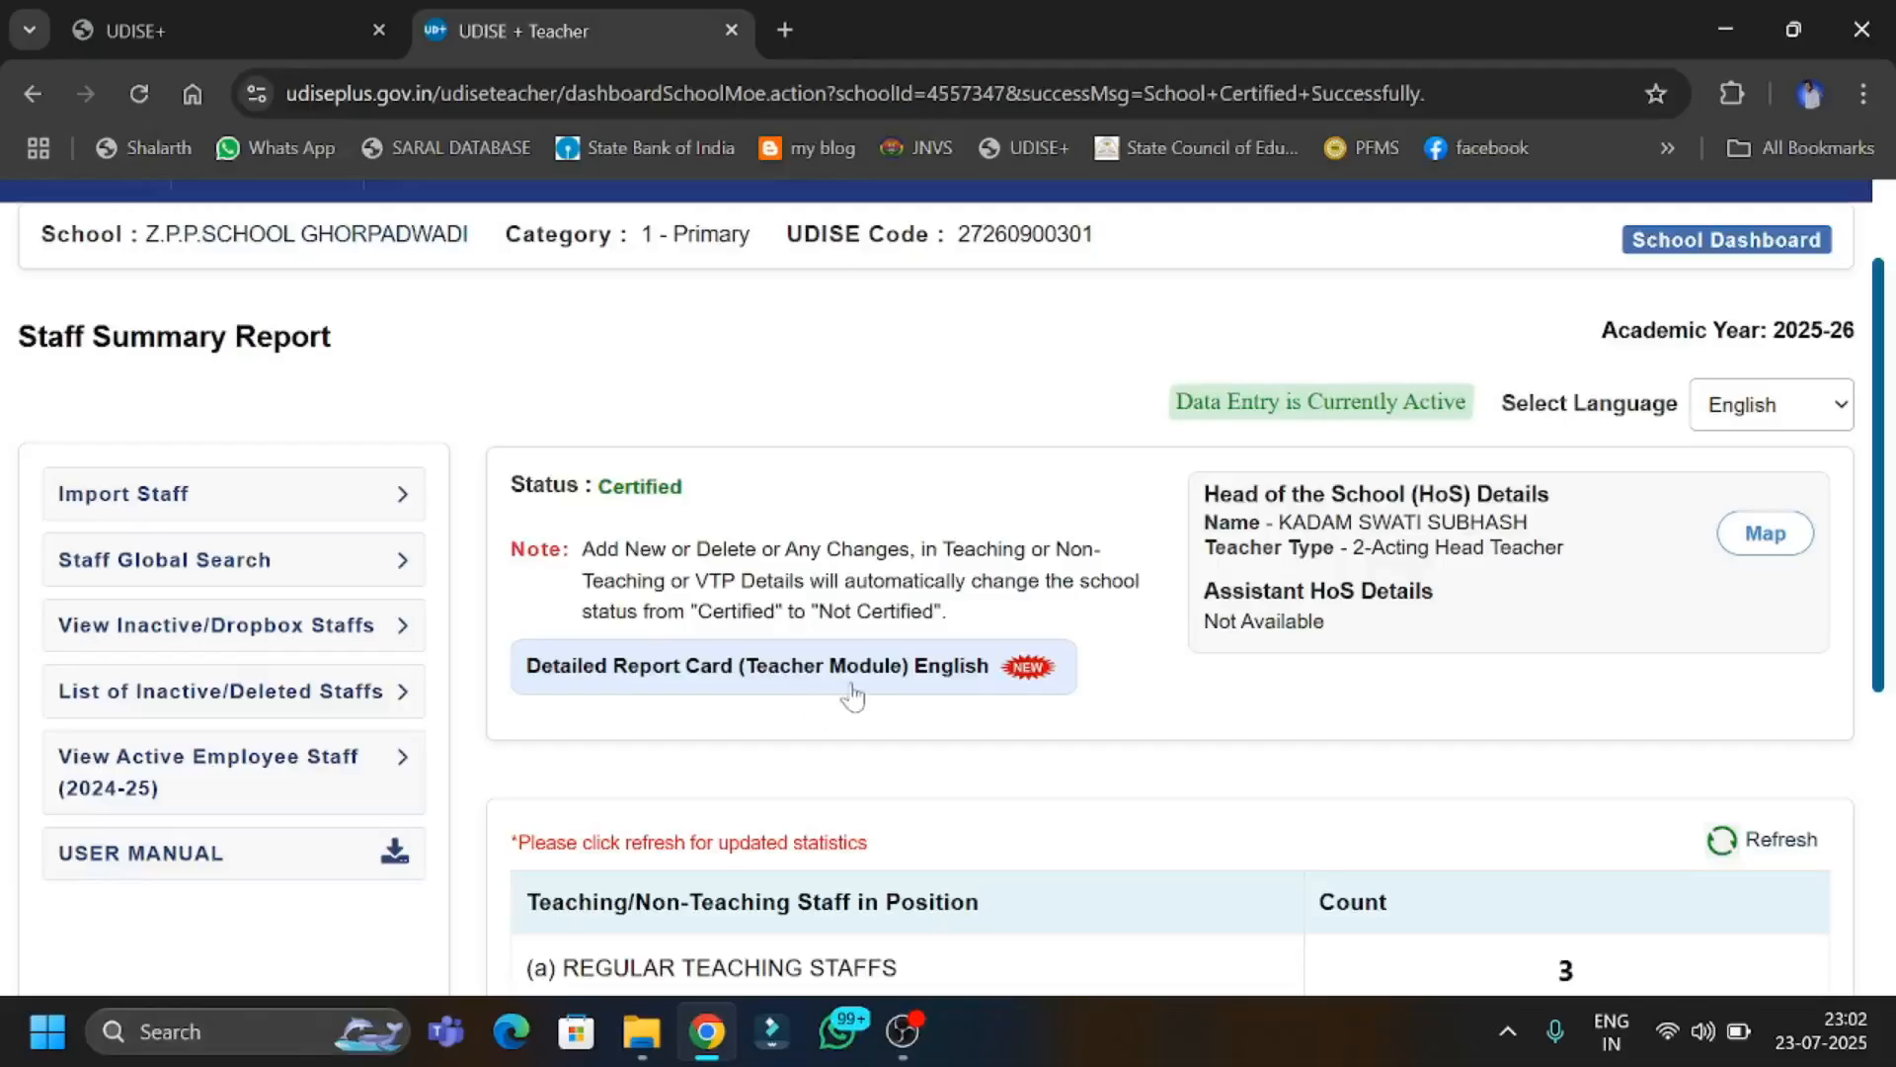
pyautogui.scroll(2, 852, 695)
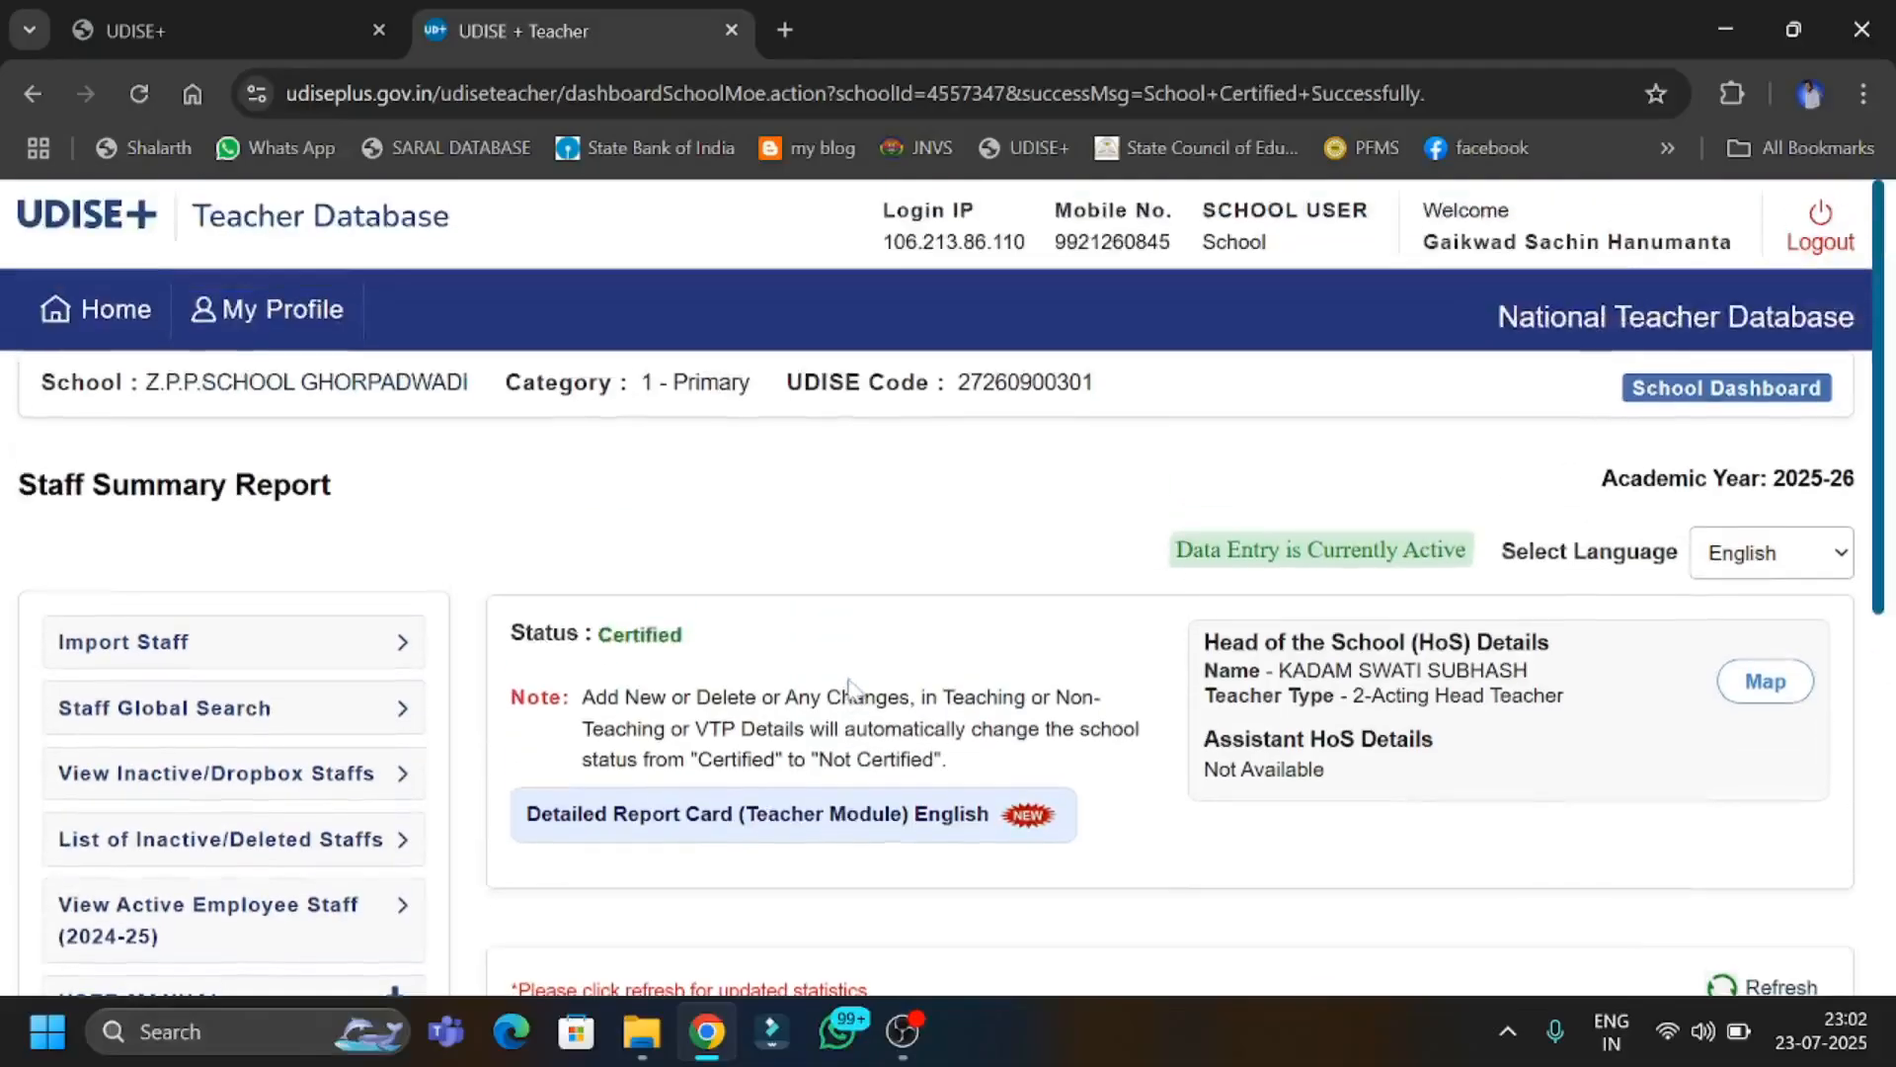